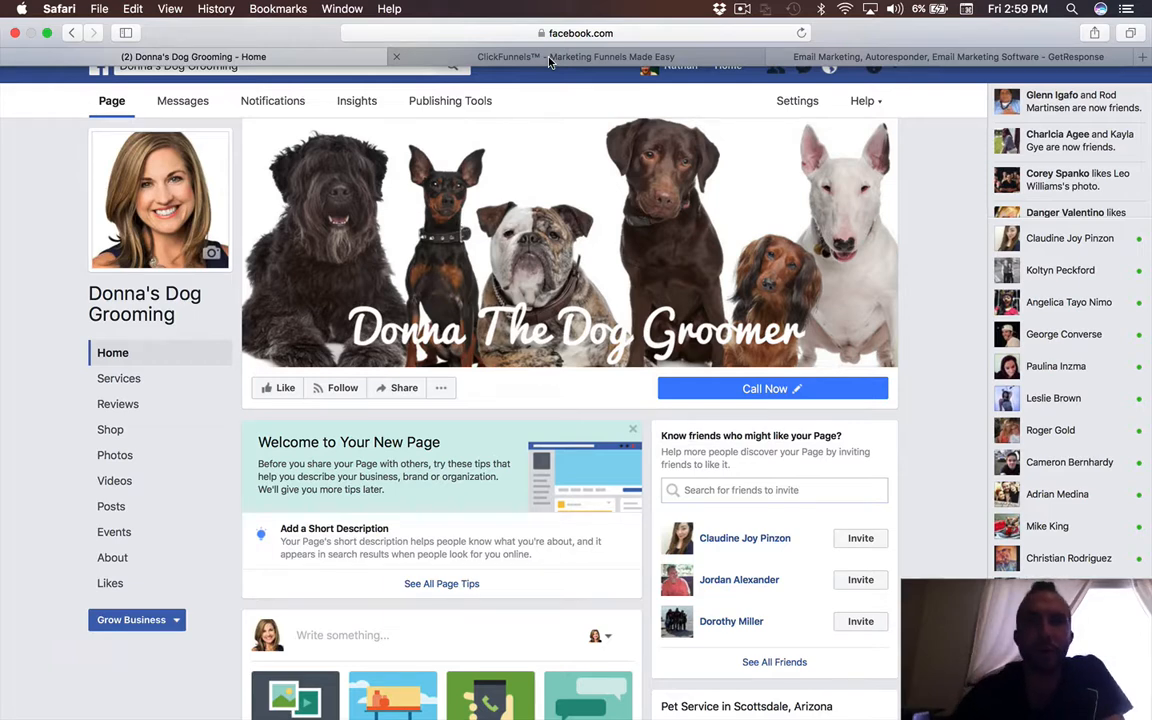
# - Review the ClickFunnels Optin funnel step, the GetResponse dashboard and the Facebook page for Donna's Dog Grooming
pyautogui.click(548, 58)
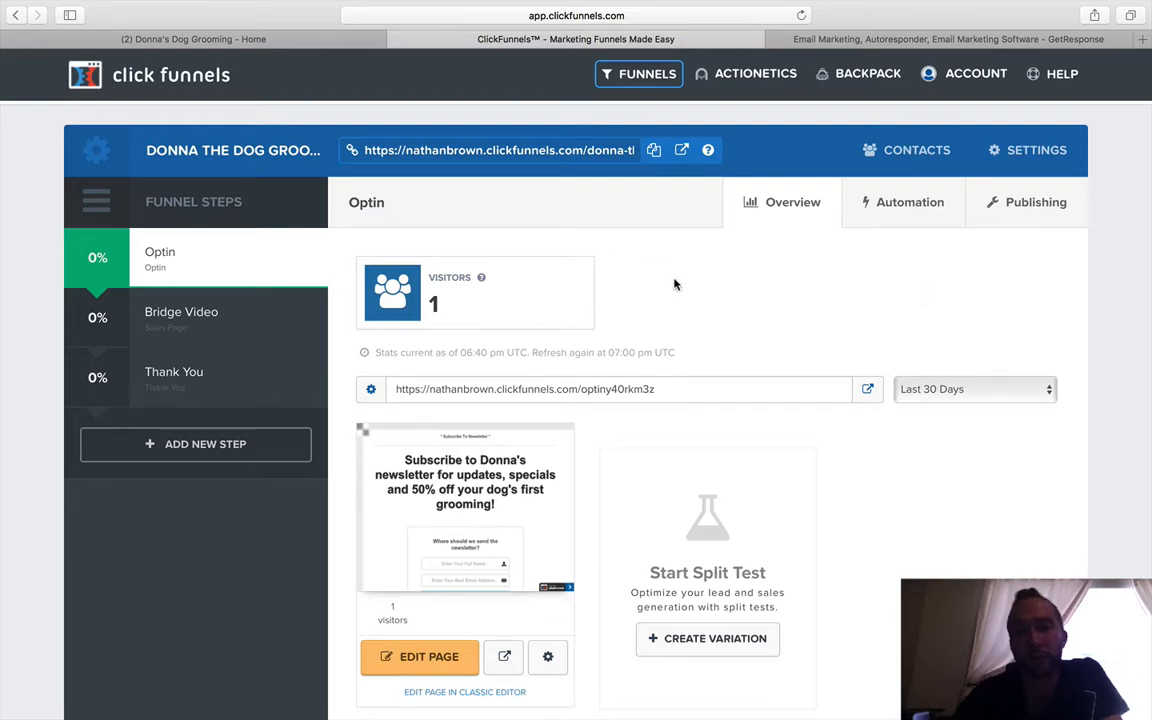
pyautogui.click(929, 73)
pyautogui.click(858, 38)
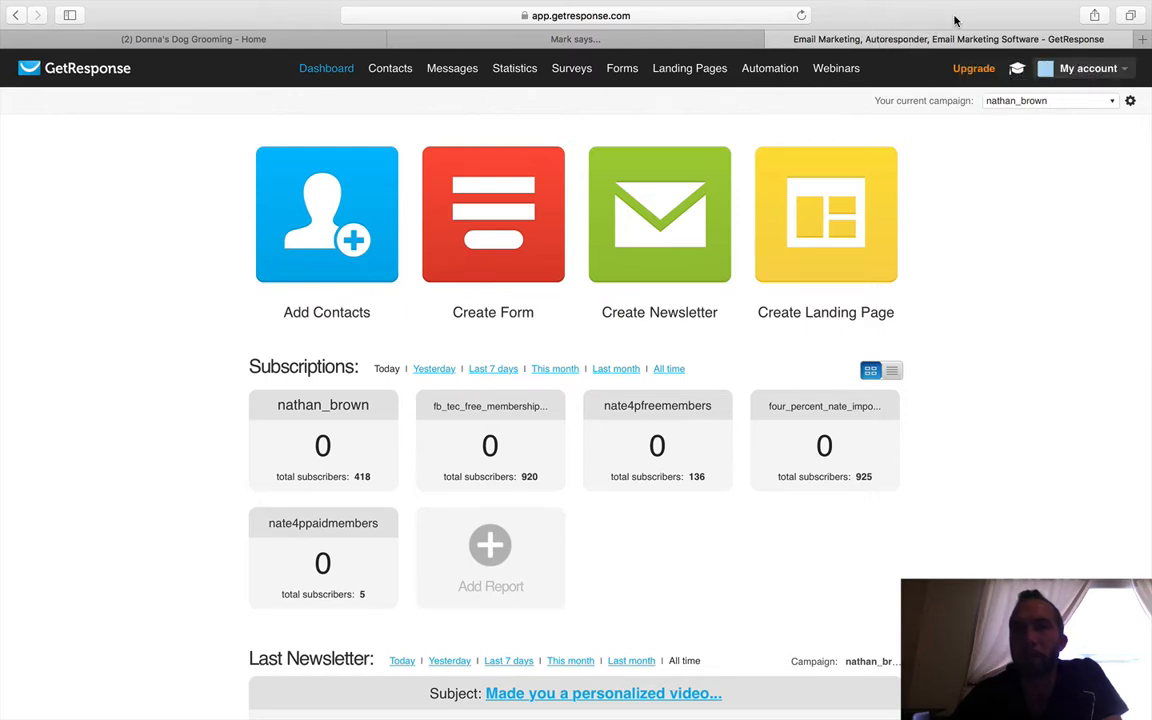
pyautogui.click(566, 40)
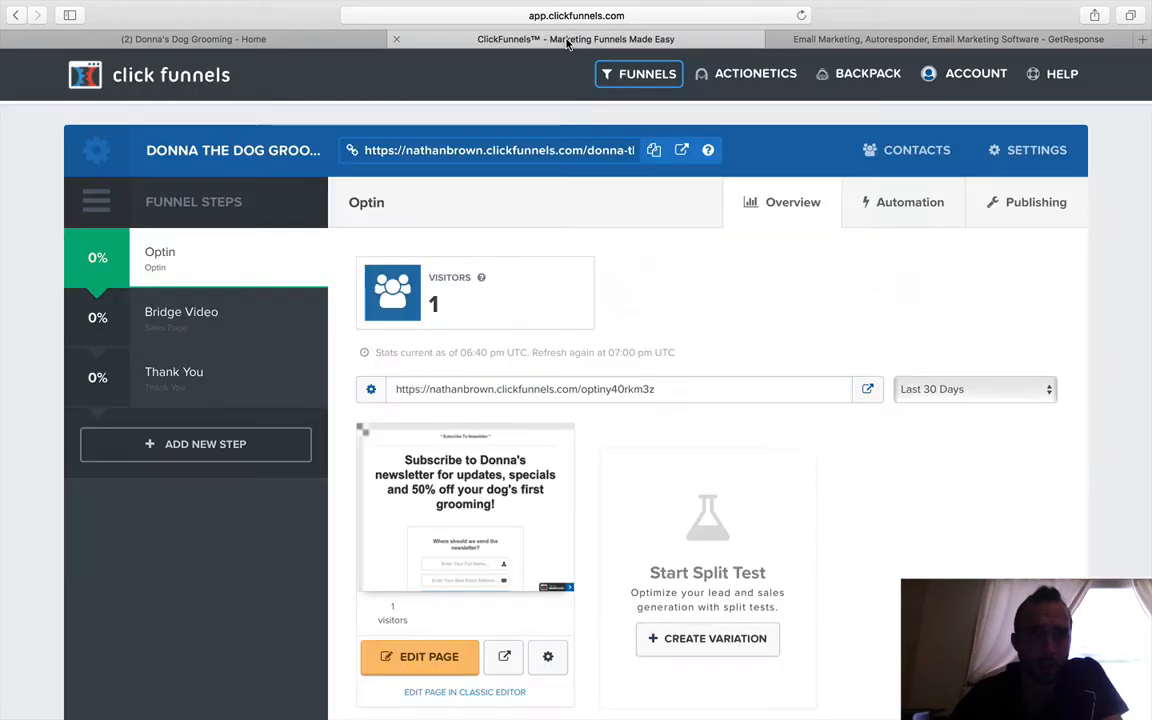
pyautogui.click(287, 41)
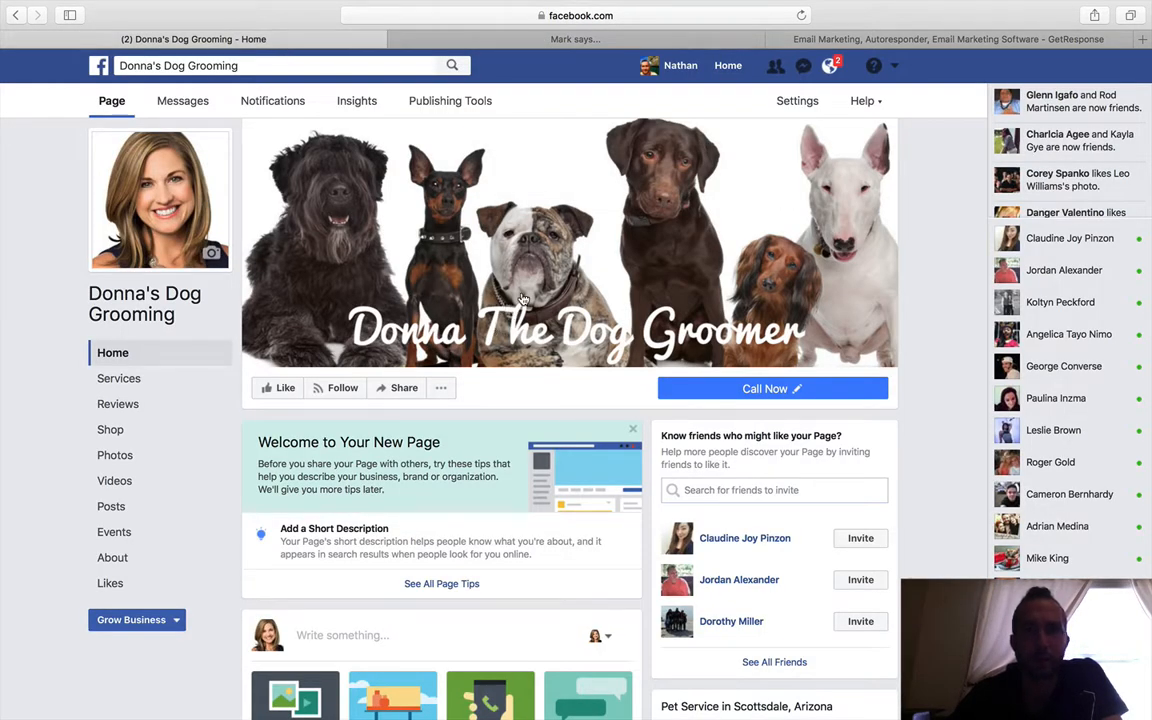
pyautogui.click(567, 40)
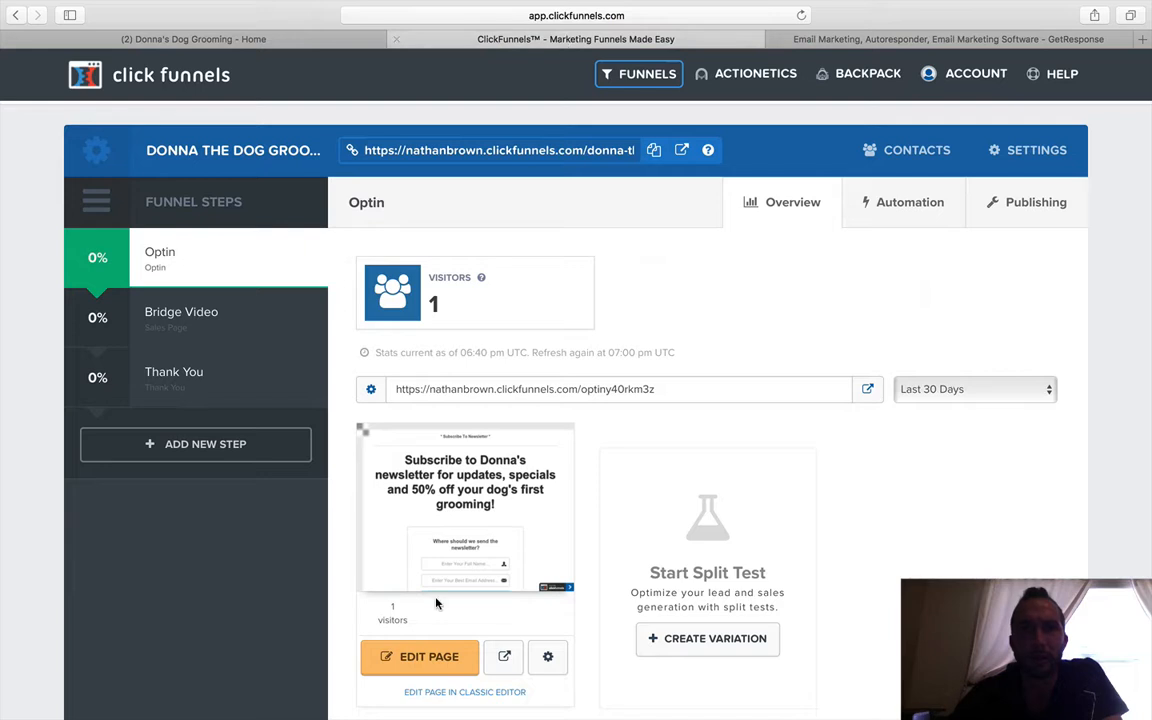
# - Switch to GetResponse and open the settings of the current campaign
pyautogui.click(905, 43)
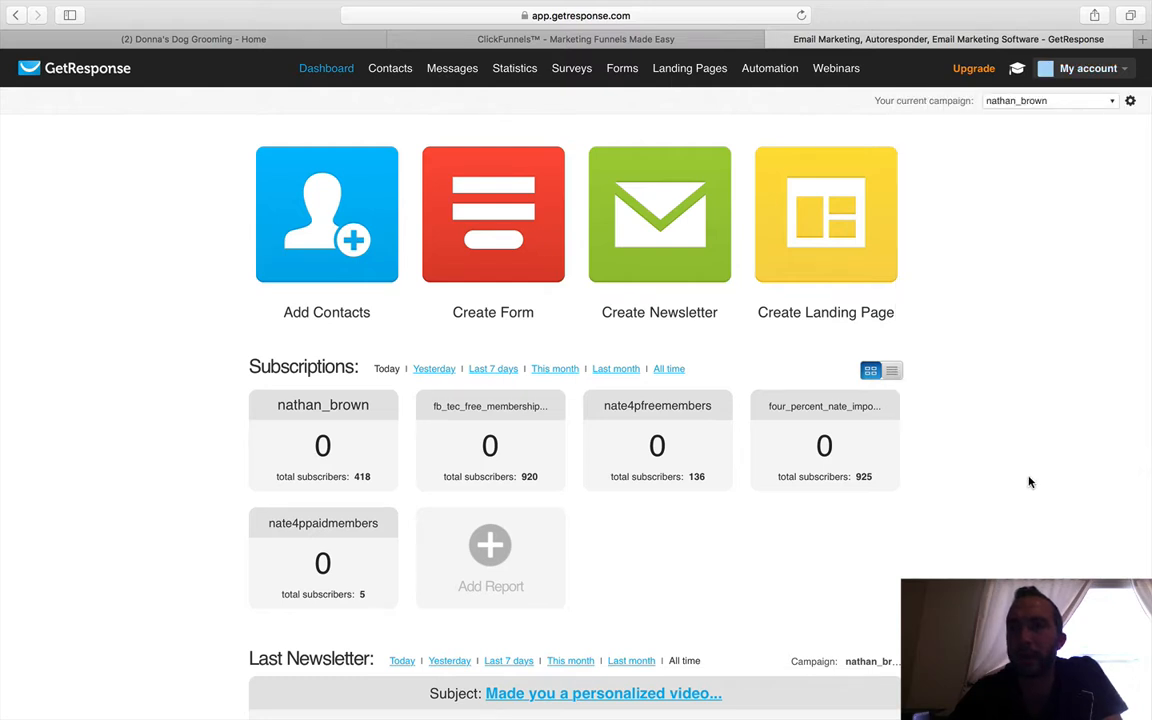
pyautogui.click(1129, 103)
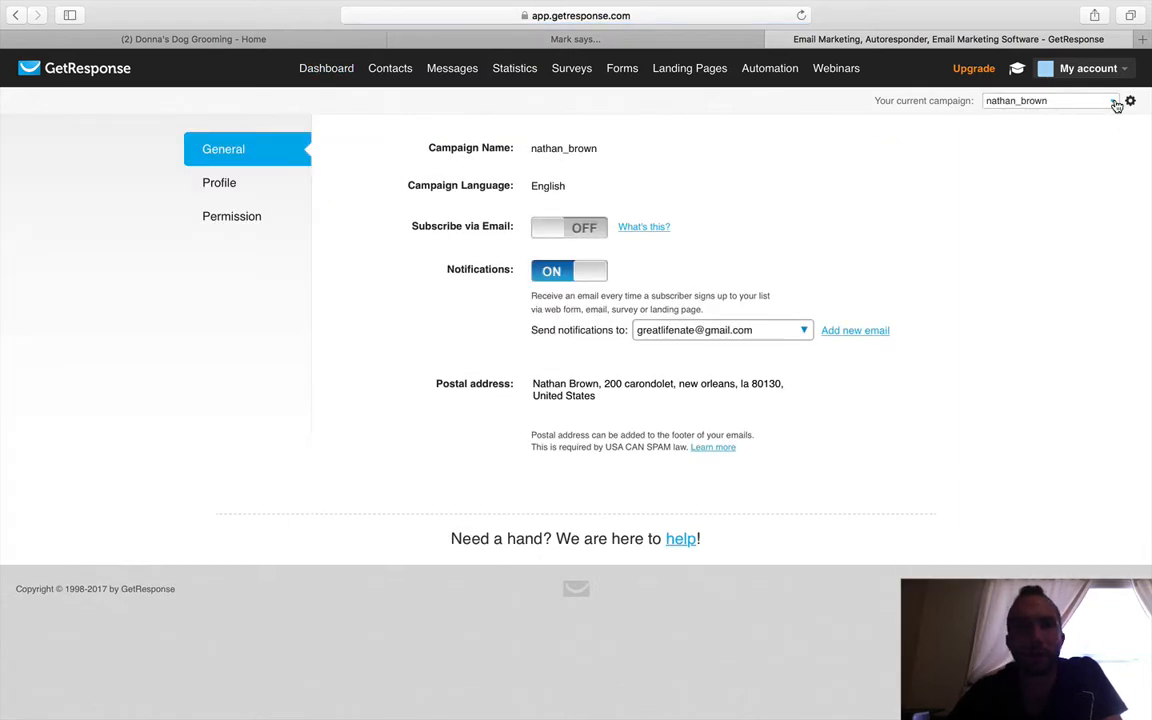
pyautogui.click(1114, 106)
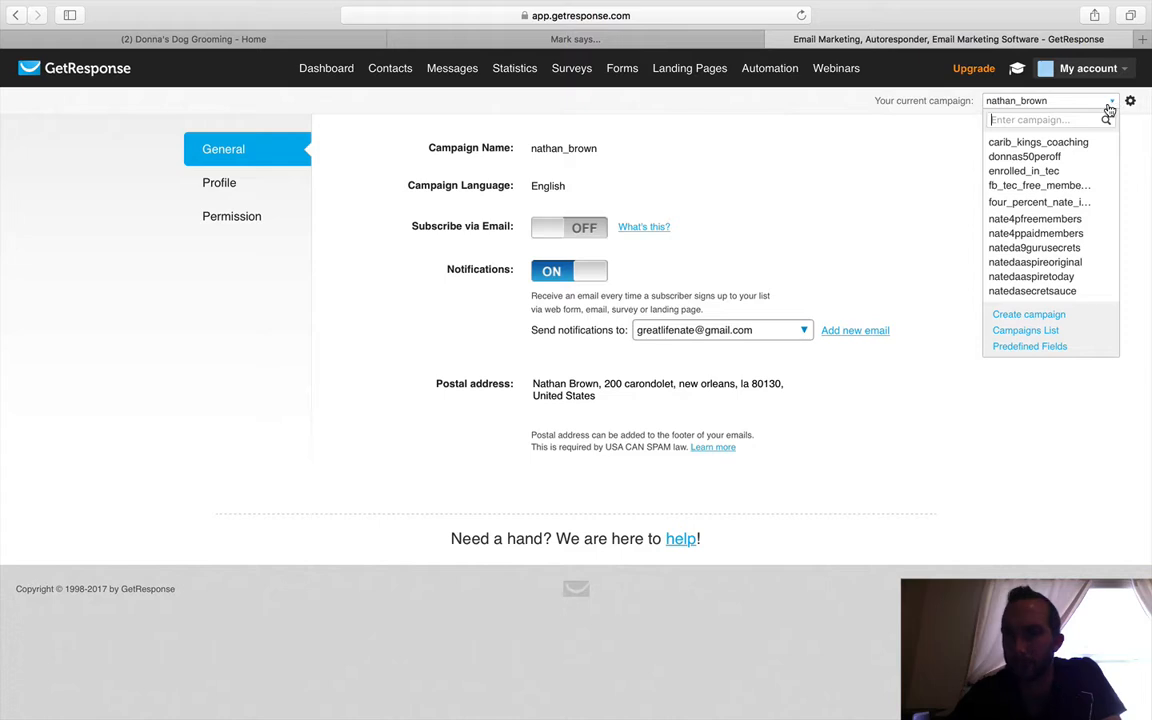
pyautogui.click(1027, 314)
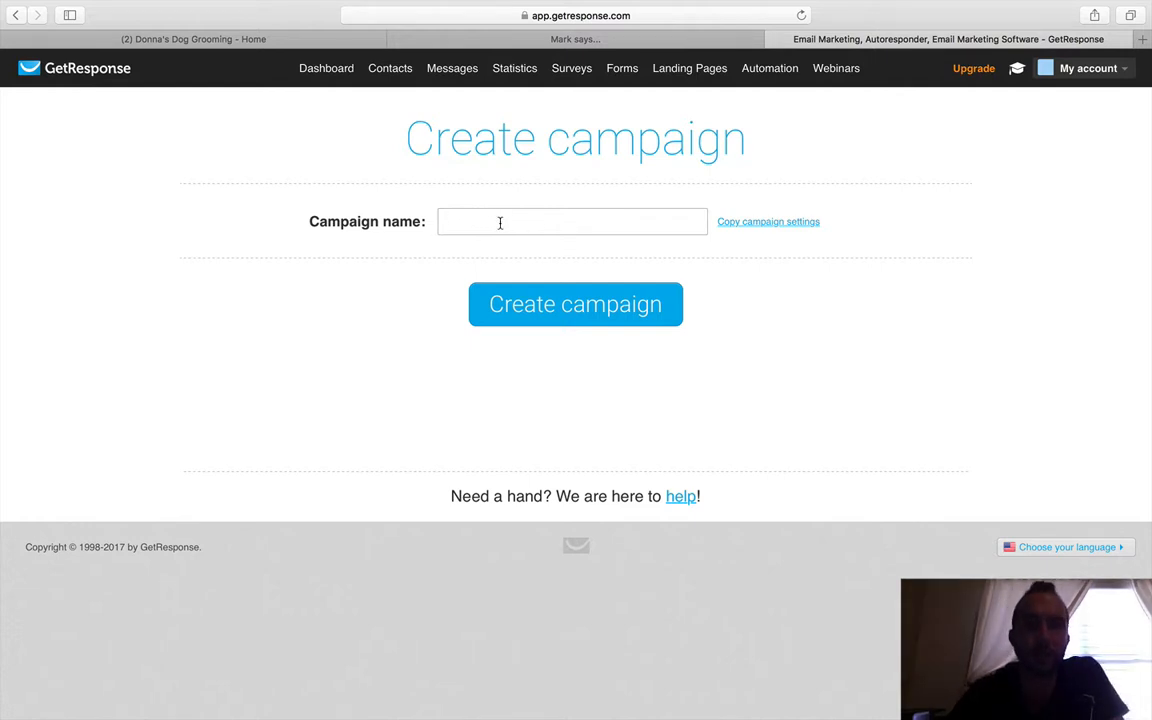
pyautogui.click(484, 40)
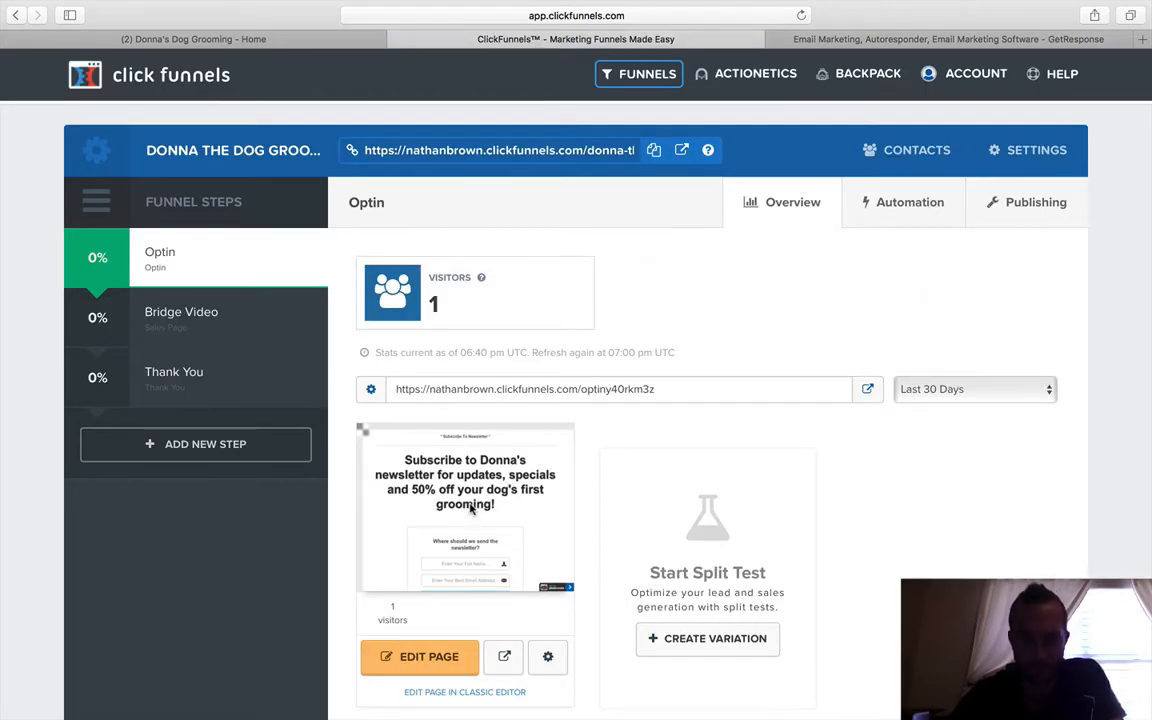
pyautogui.click(915, 39)
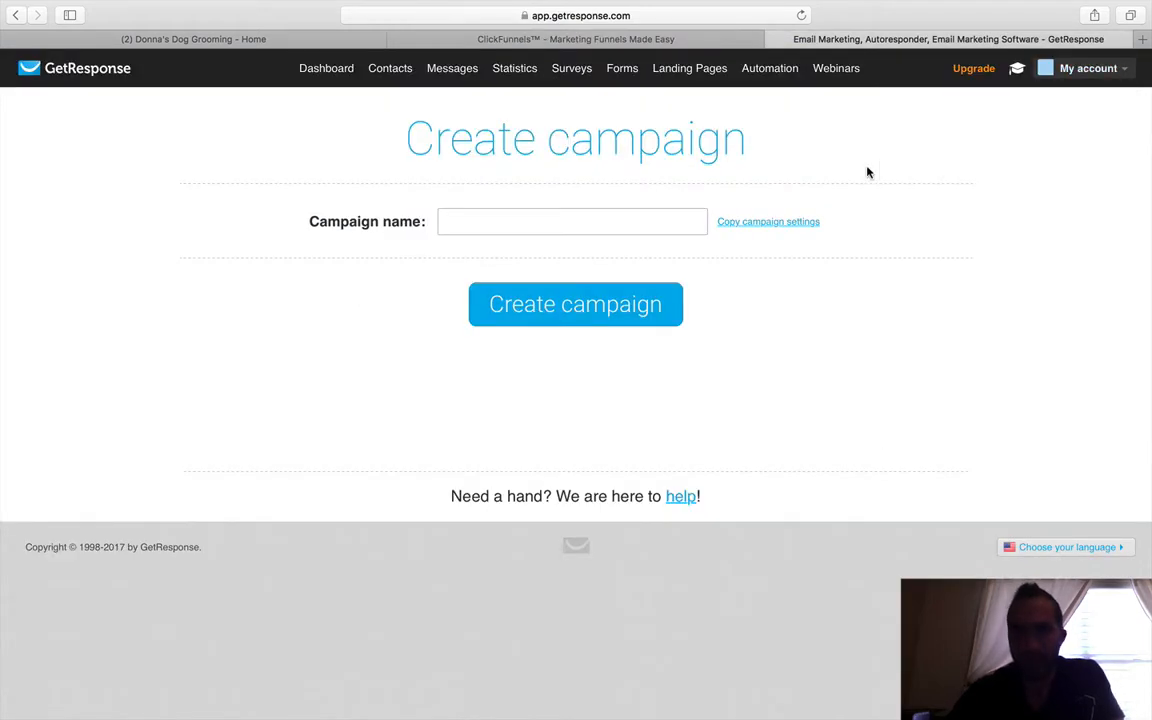
pyautogui.click(573, 222)
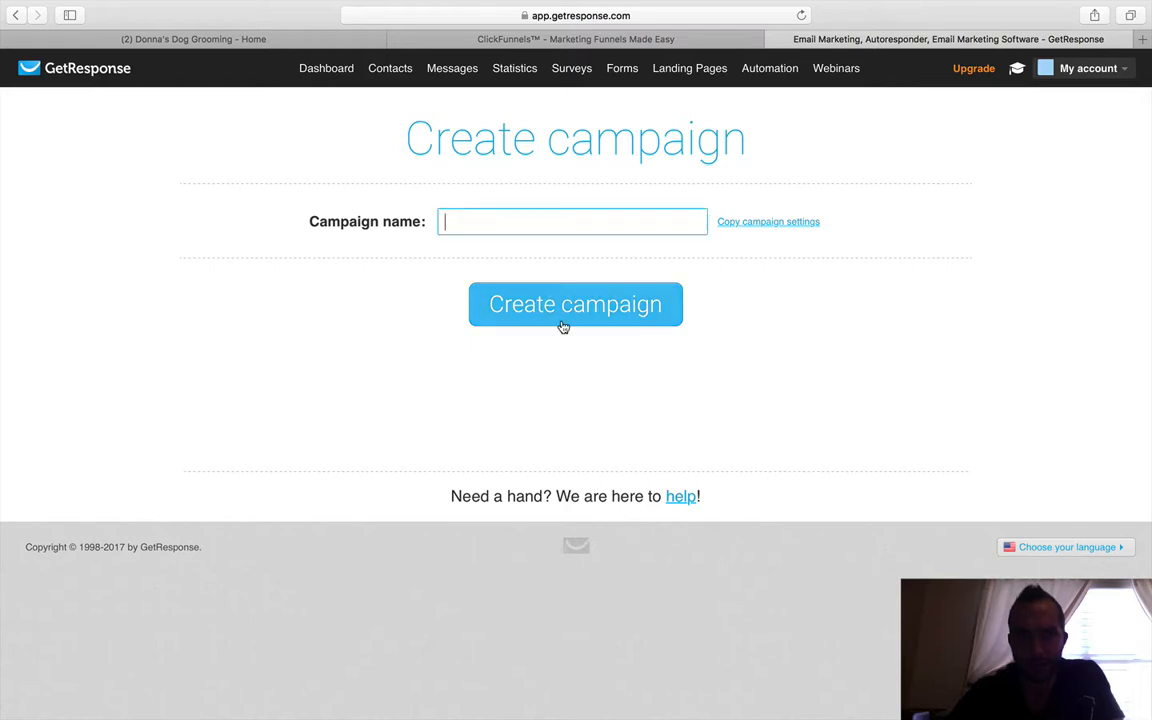
pyautogui.click(956, 141)
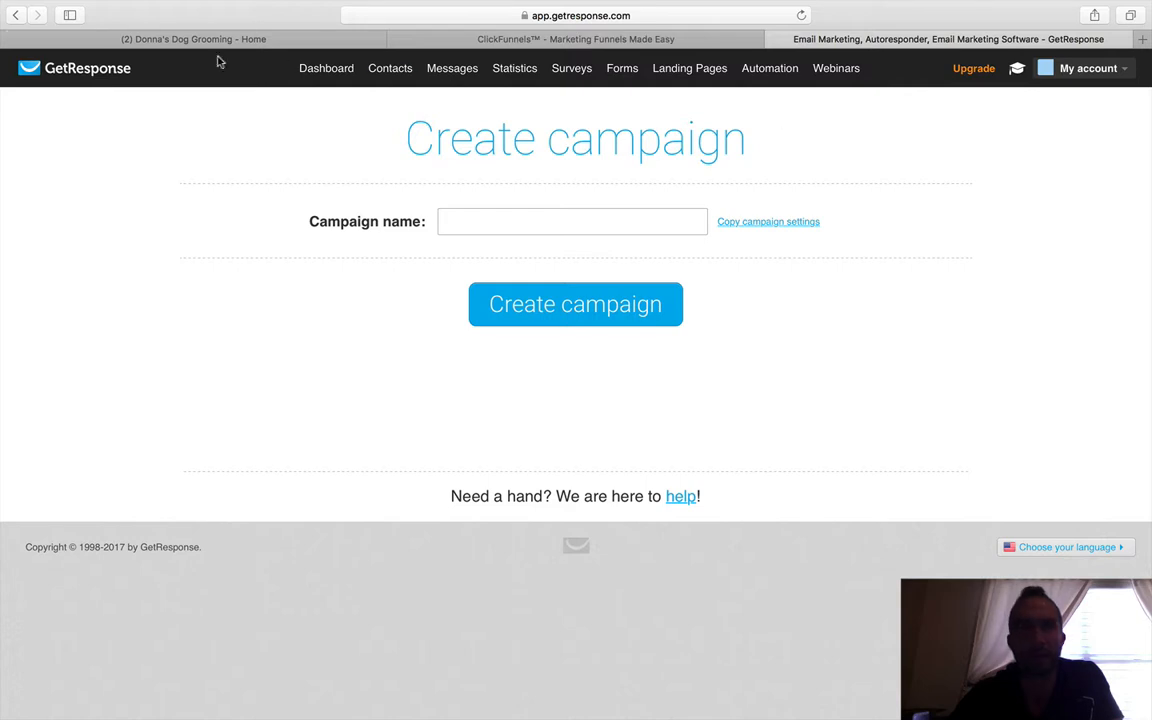
pyautogui.click(15, 14)
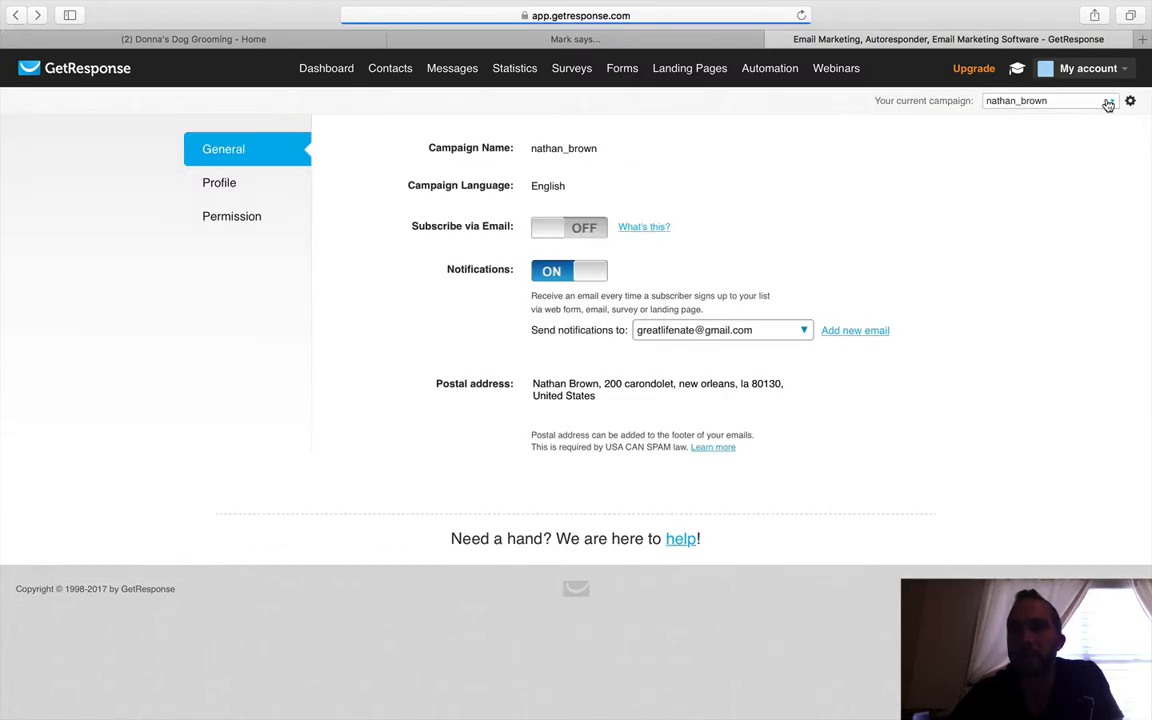
# - Switch the current campaign to donnas50peroff
pyautogui.click(1113, 103)
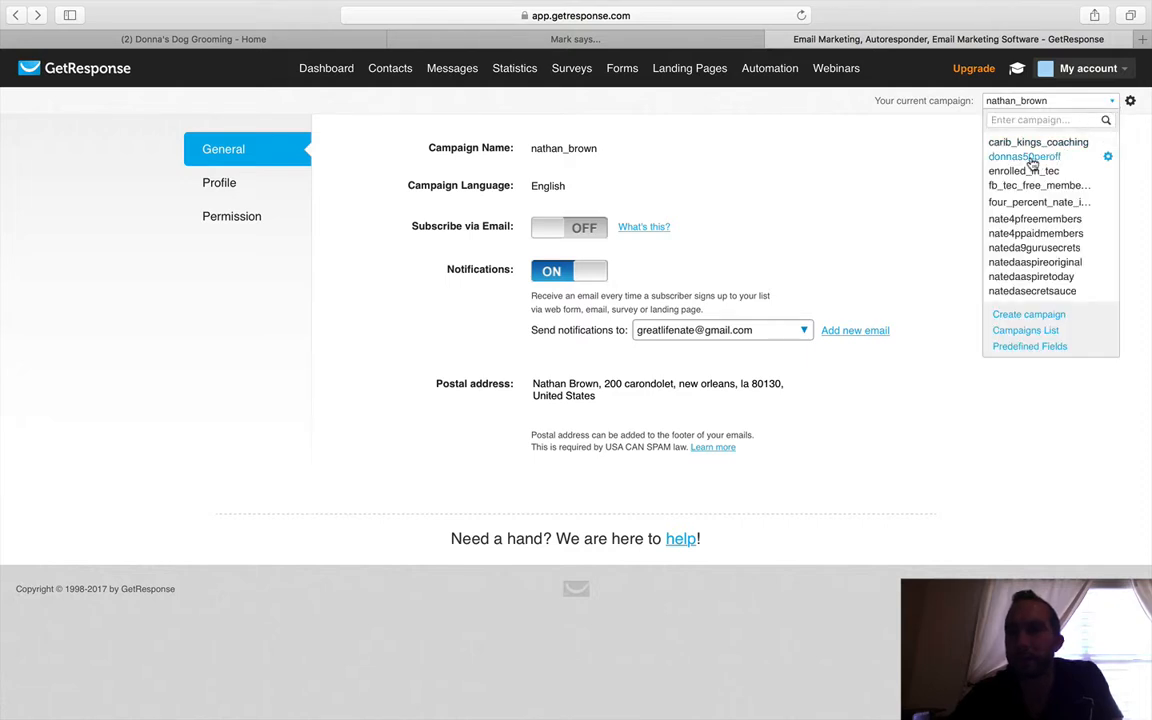
pyautogui.click(1030, 157)
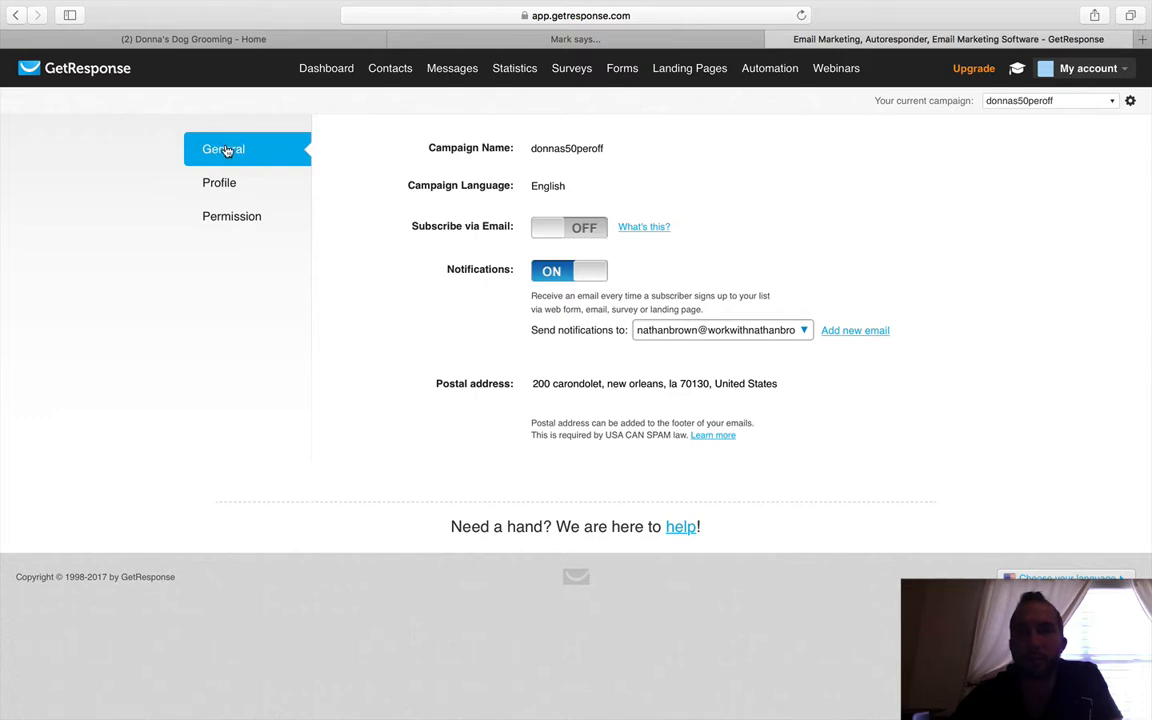
# - Disable confirmed opt-in for email, web and API subscriptions in the campaign's permission settings
pyautogui.click(230, 222)
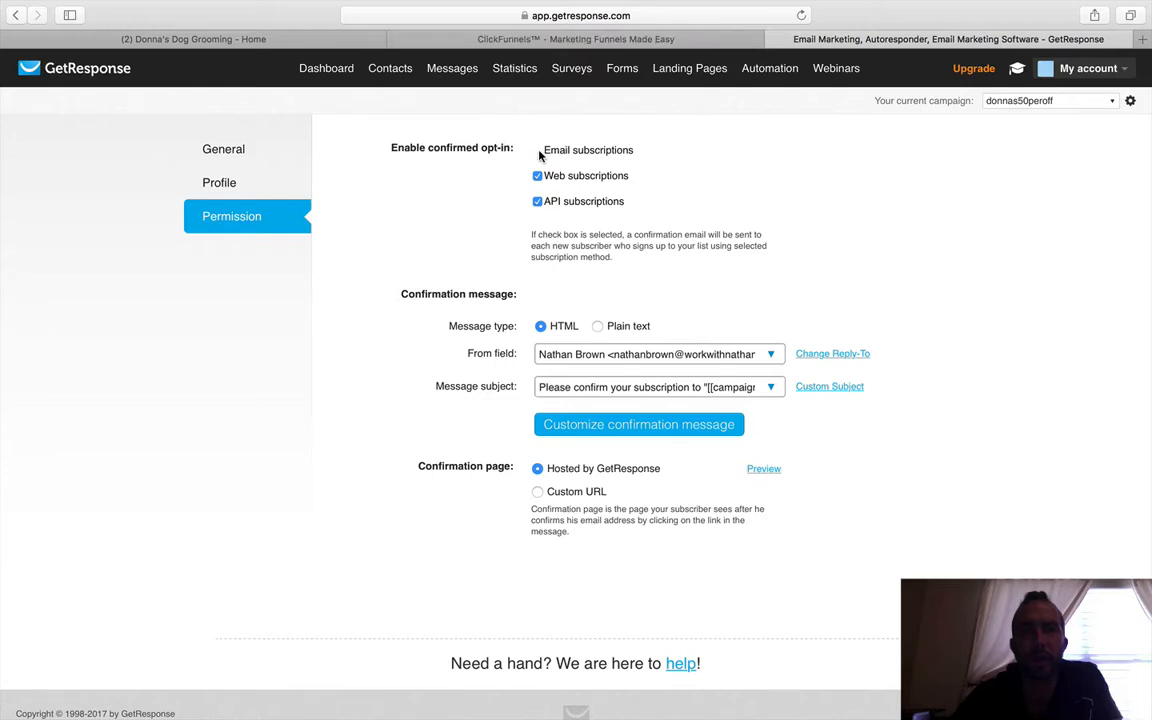
pyautogui.click(538, 151)
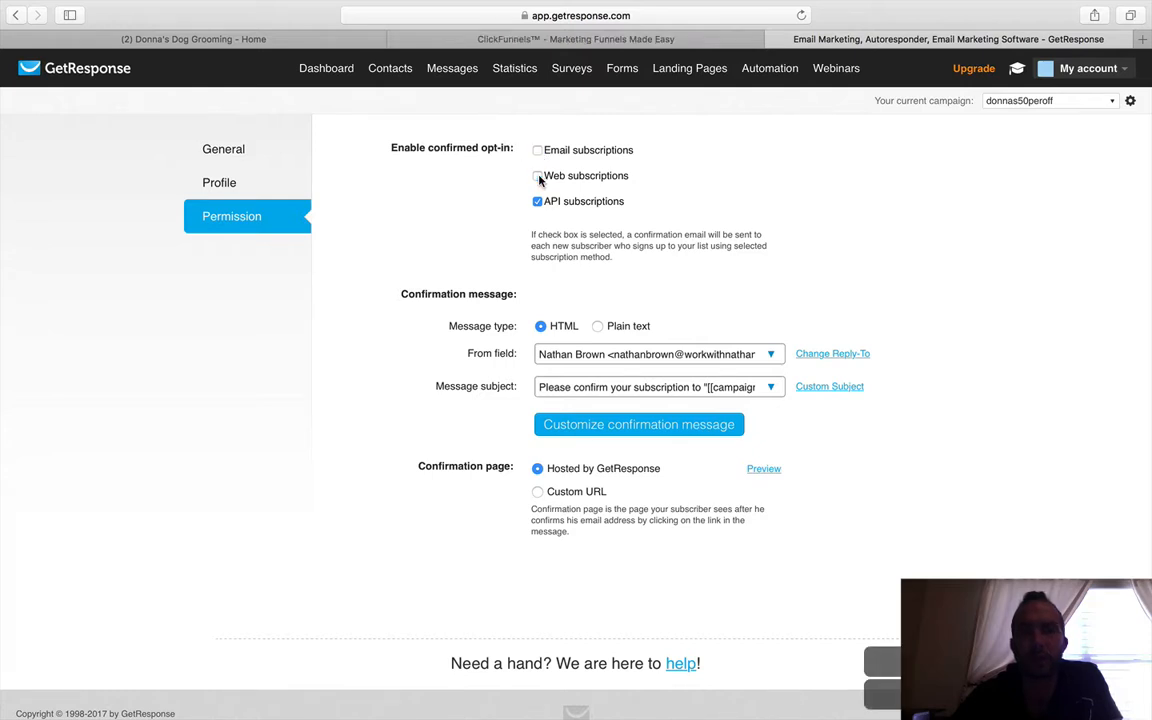
pyautogui.click(538, 177)
pyautogui.click(538, 202)
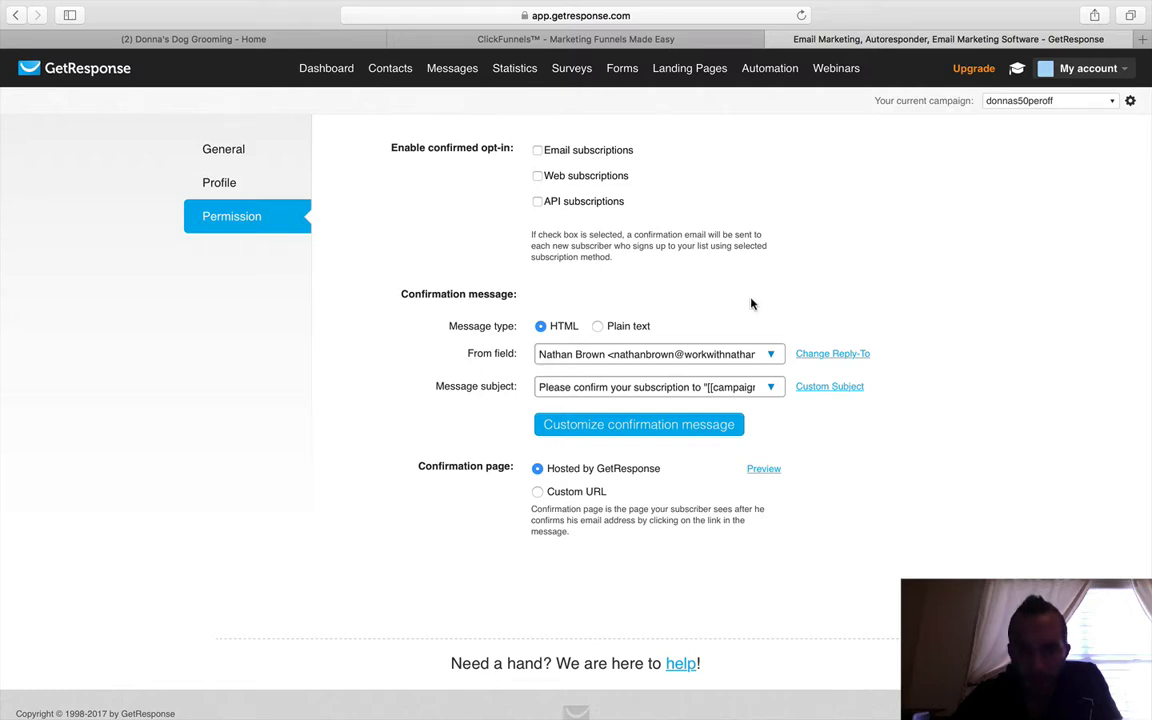
# - Check which sender addresses are available for the From field of the confirmation message
pyautogui.click(772, 358)
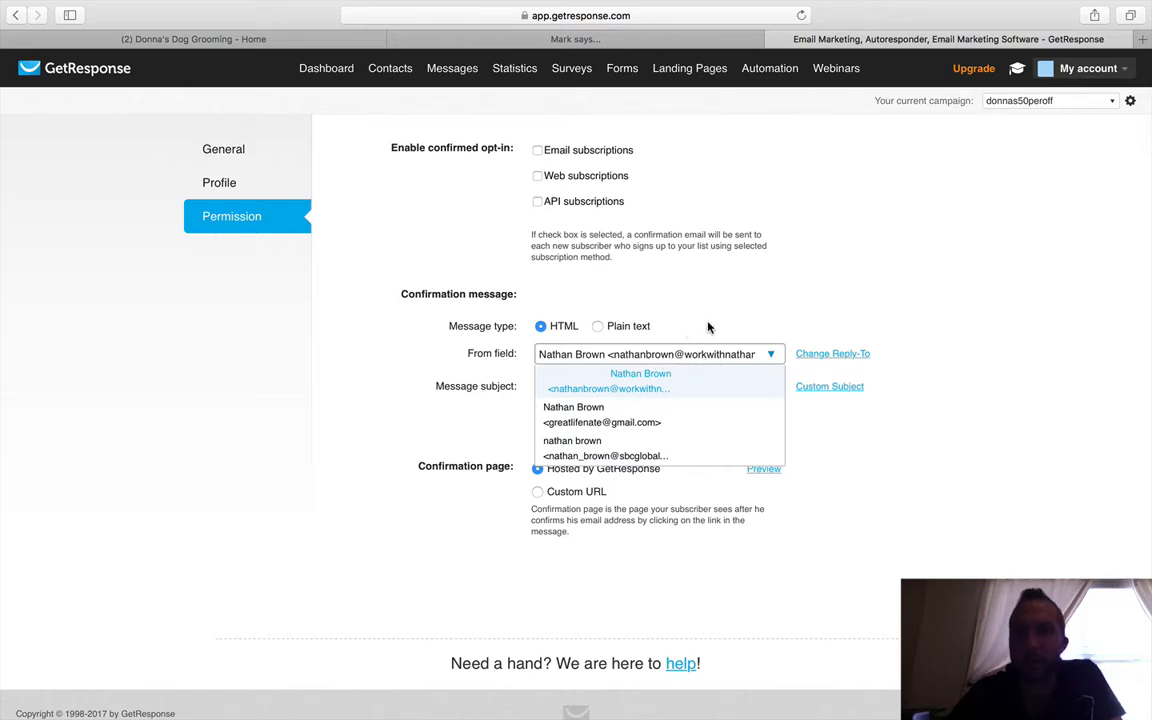
pyautogui.click(782, 290)
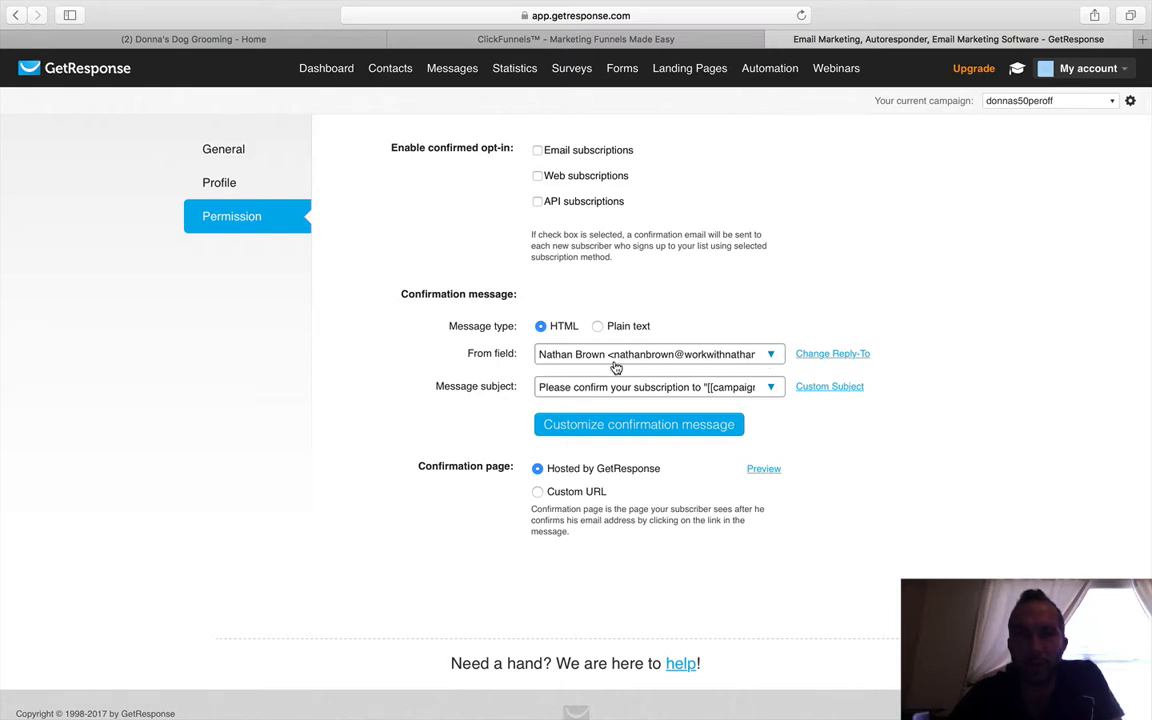
pyautogui.click(770, 356)
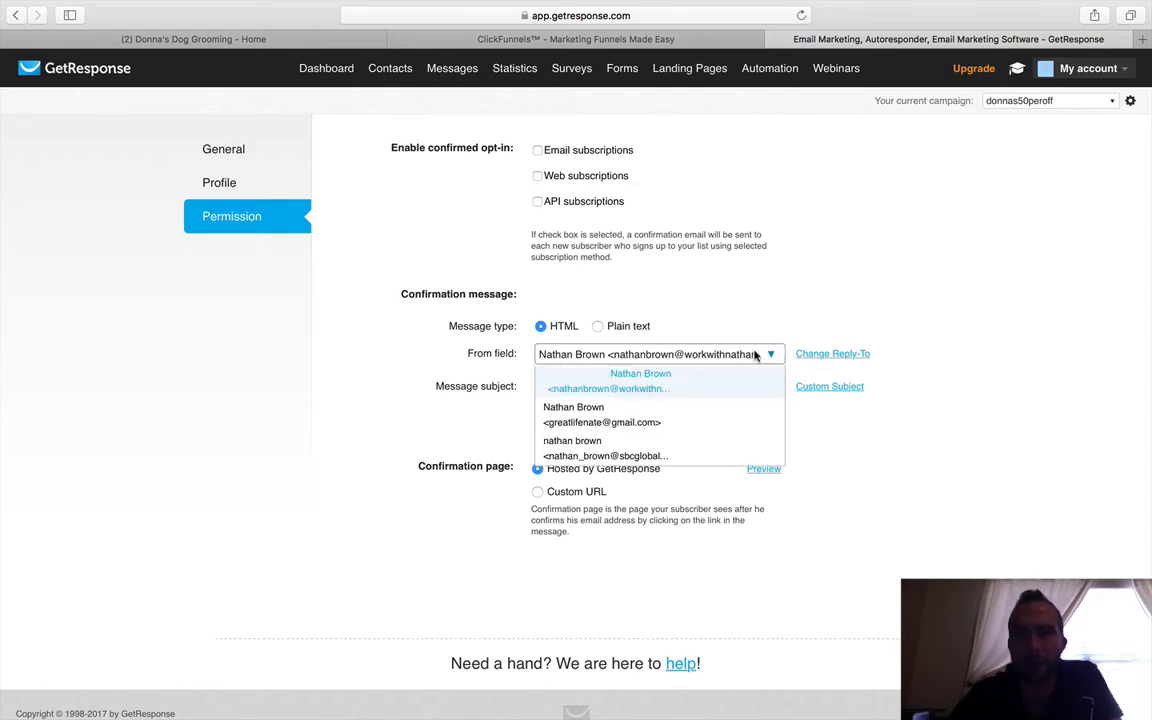
pyautogui.click(770, 290)
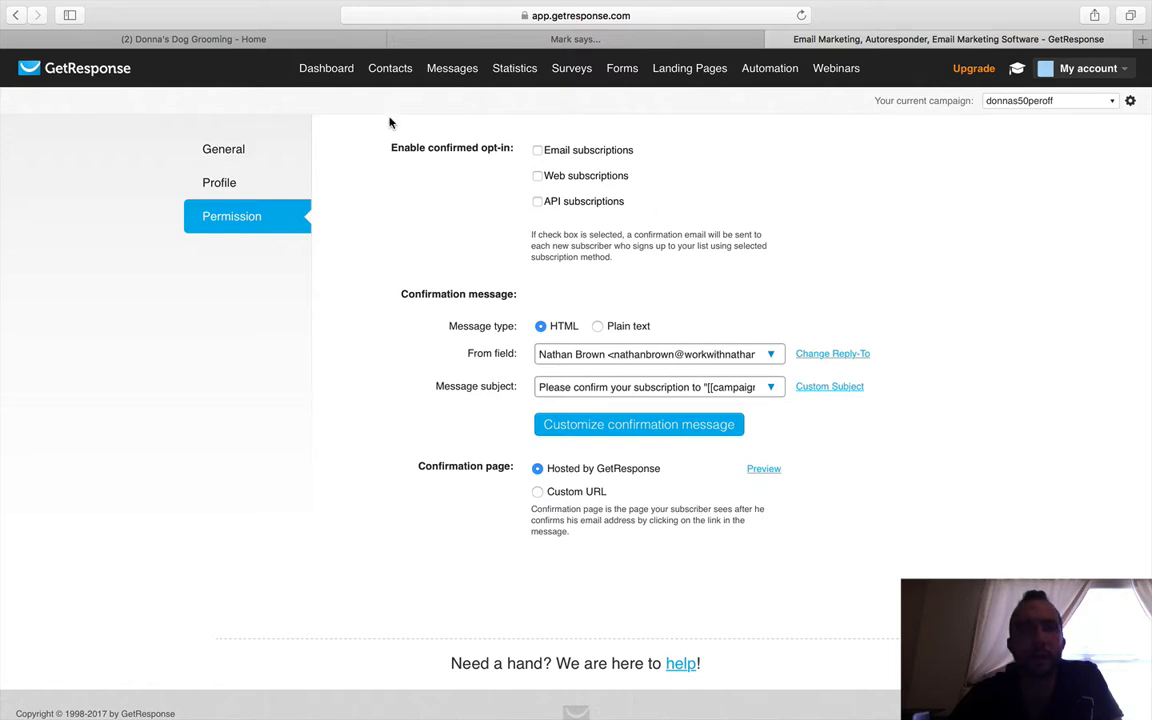
# - Return to the GetResponse dashboard and compare it with the Optin step of the ClickFunnels funnel
pyautogui.click(324, 70)
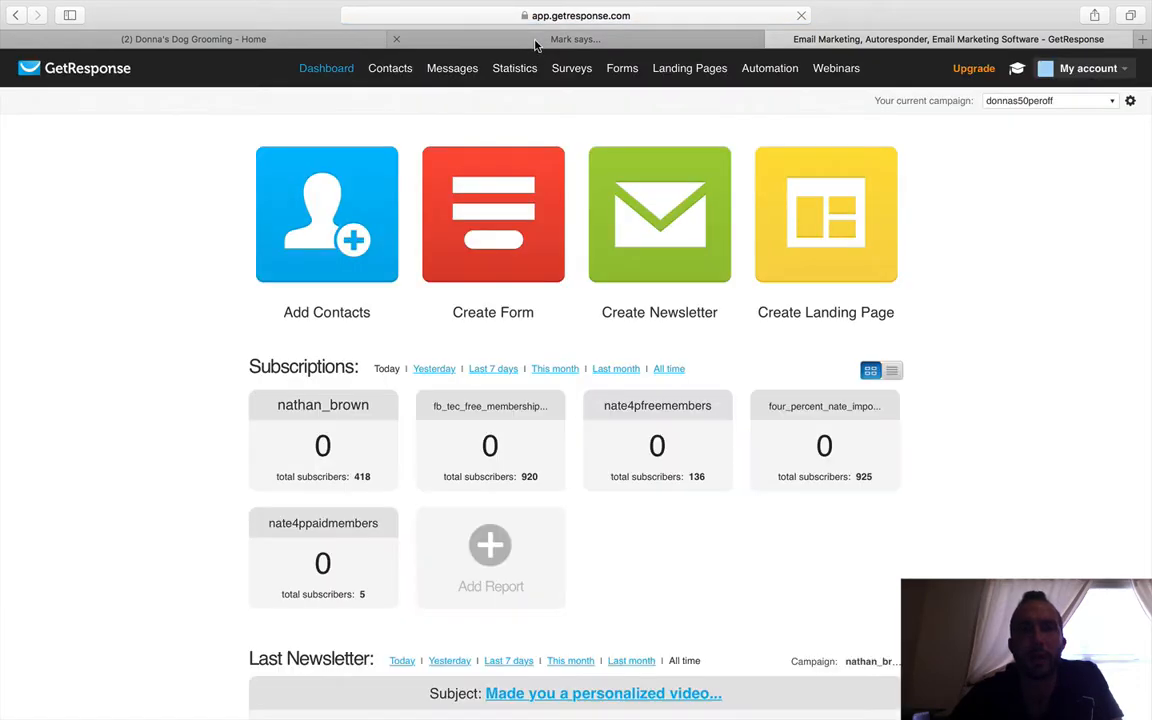
pyautogui.click(535, 43)
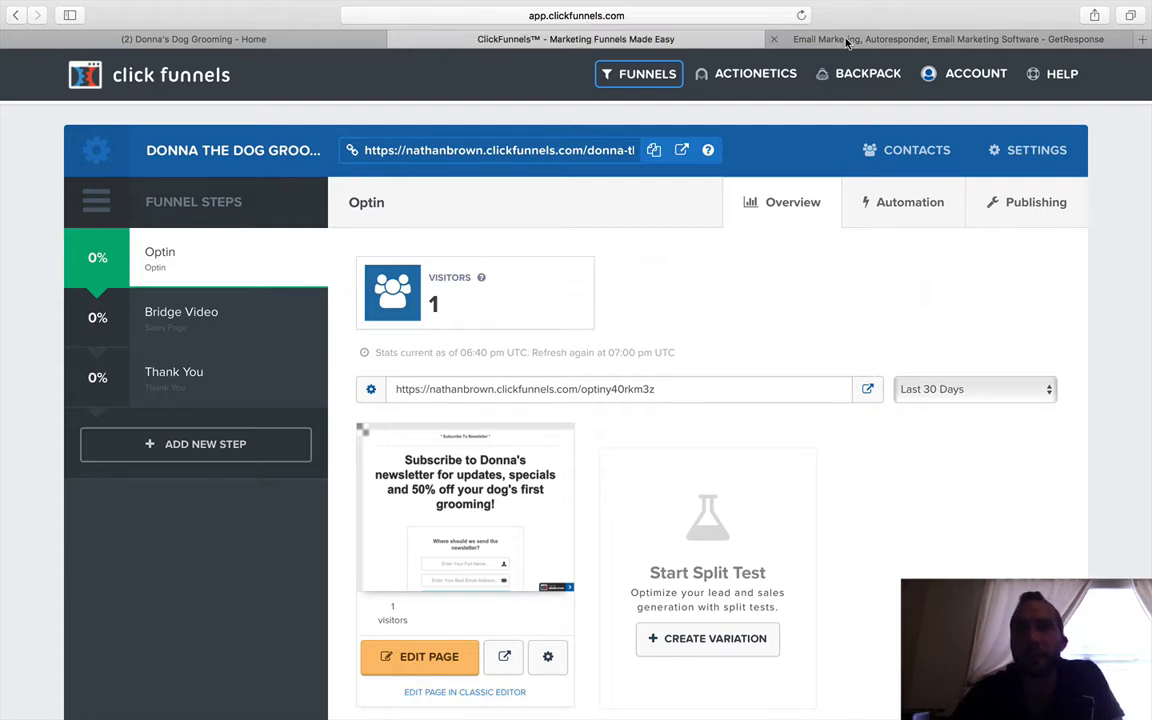
pyautogui.click(887, 42)
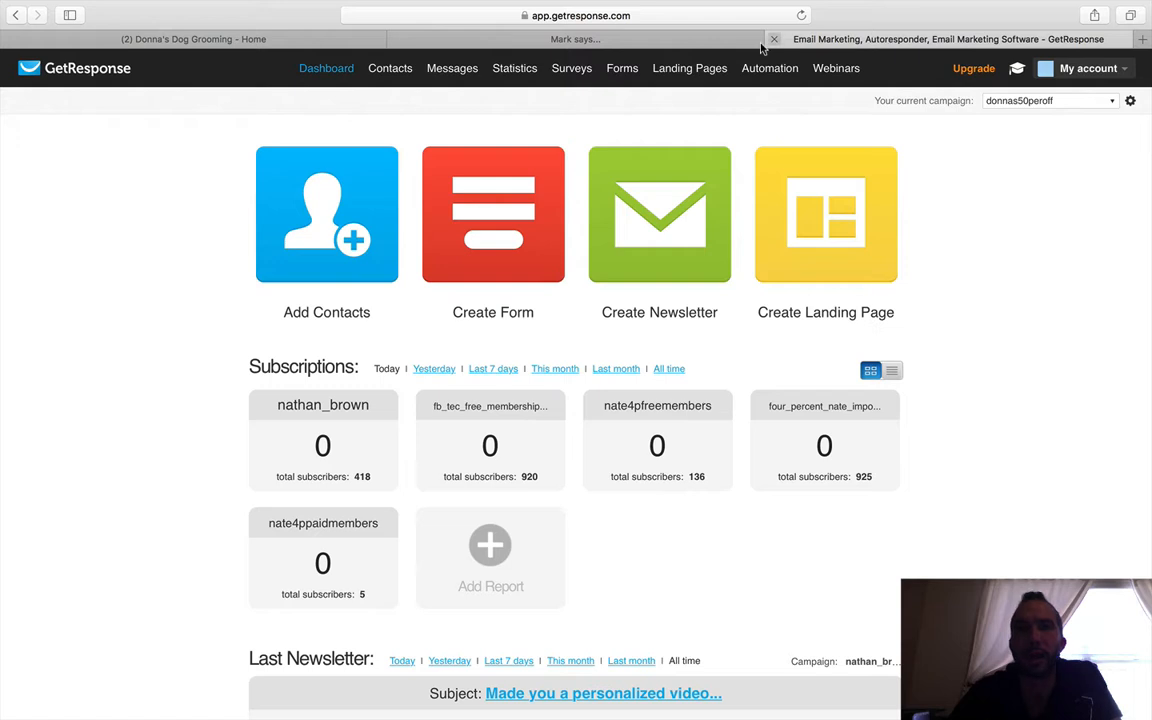
pyautogui.click(647, 40)
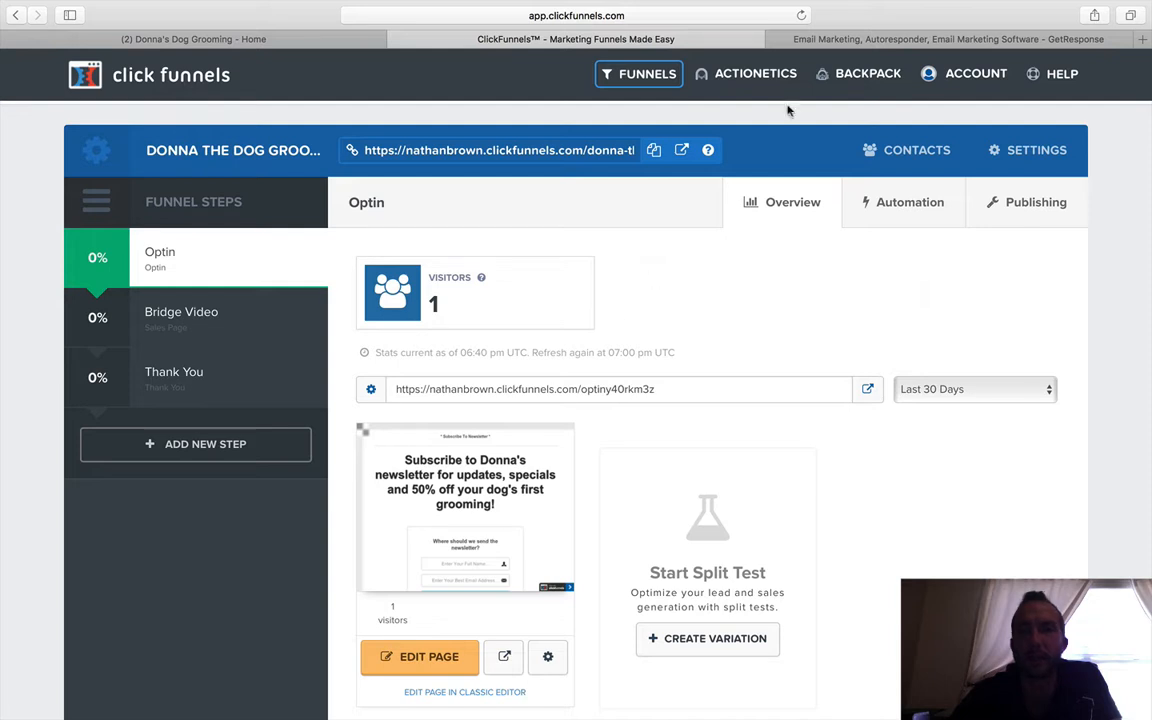
pyautogui.click(907, 39)
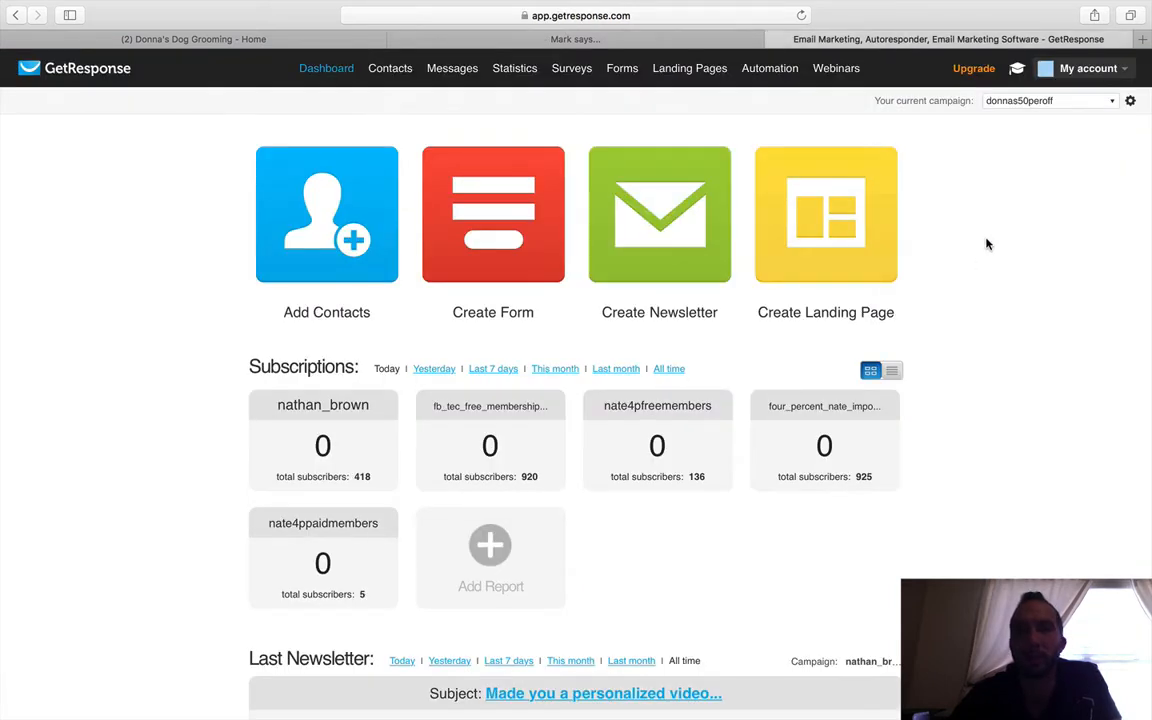
# - Switch to ClickFunnels and open the account's API integrations page
pyautogui.click(678, 40)
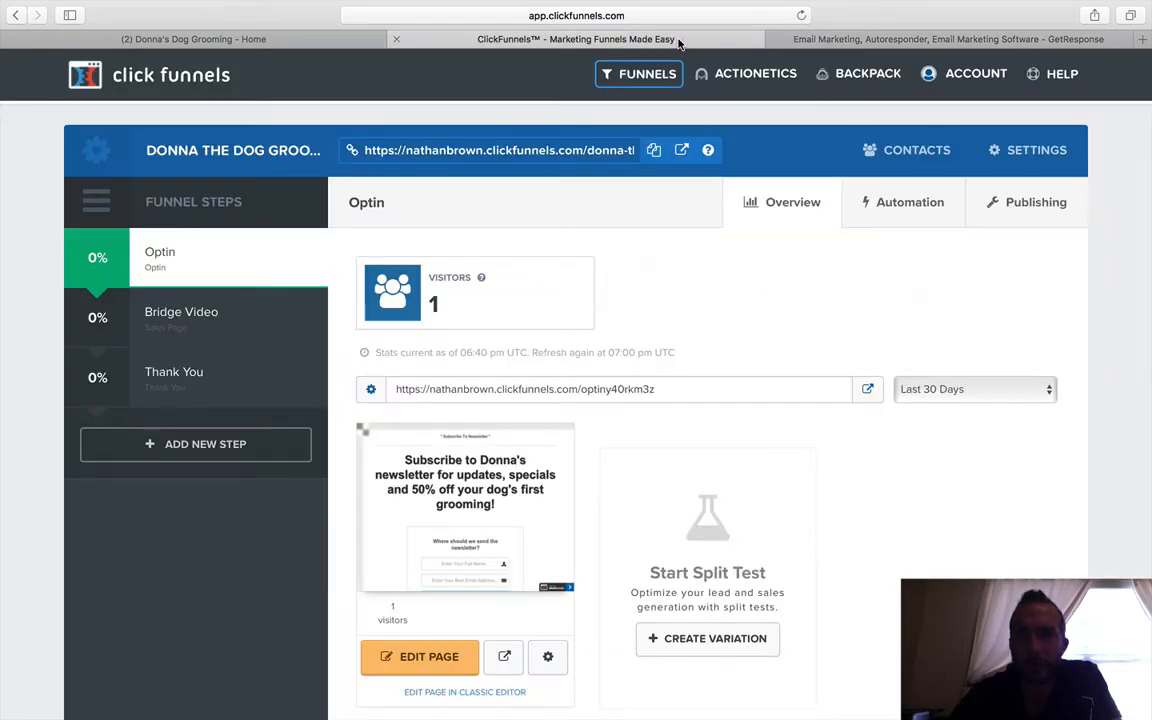
pyautogui.moveTo(942, 77)
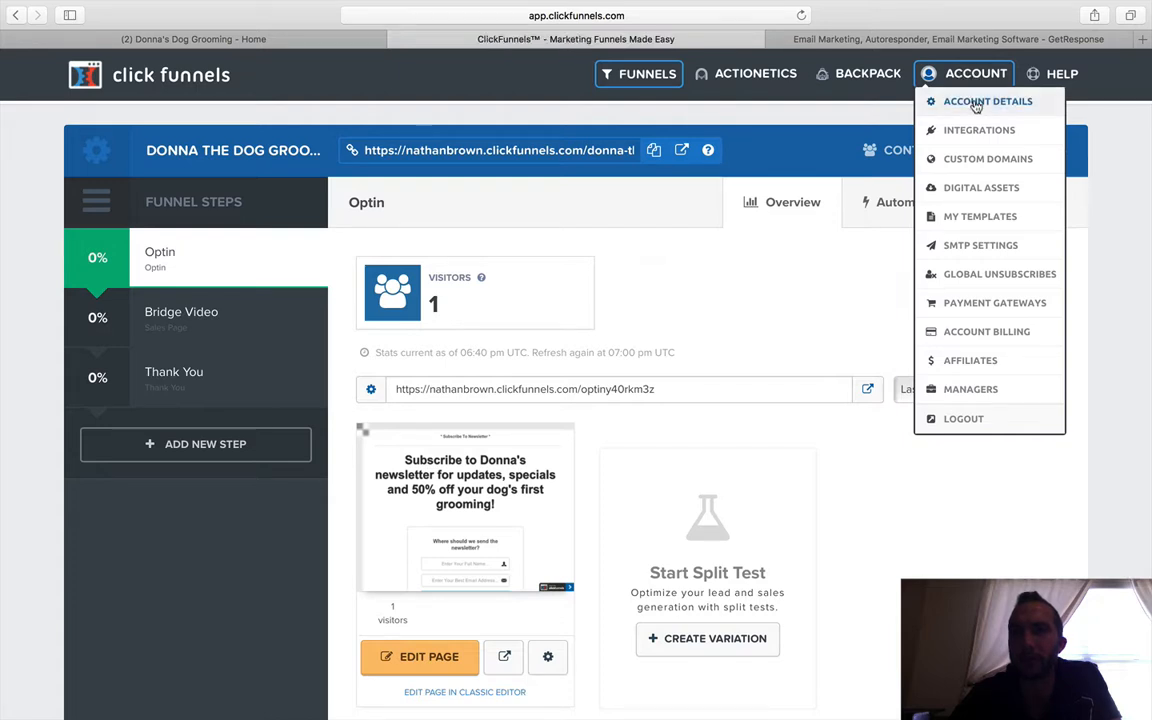
pyautogui.click(971, 137)
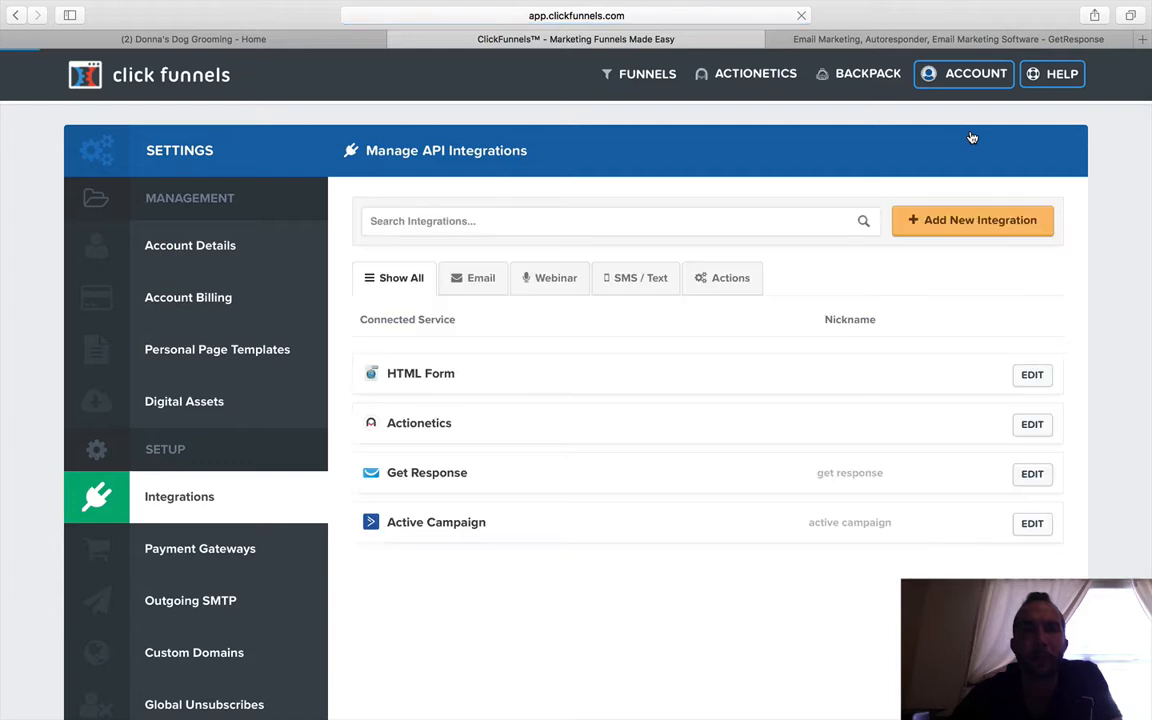
# - Open the form for adding a new integration and look through the available service types
pyautogui.click(976, 224)
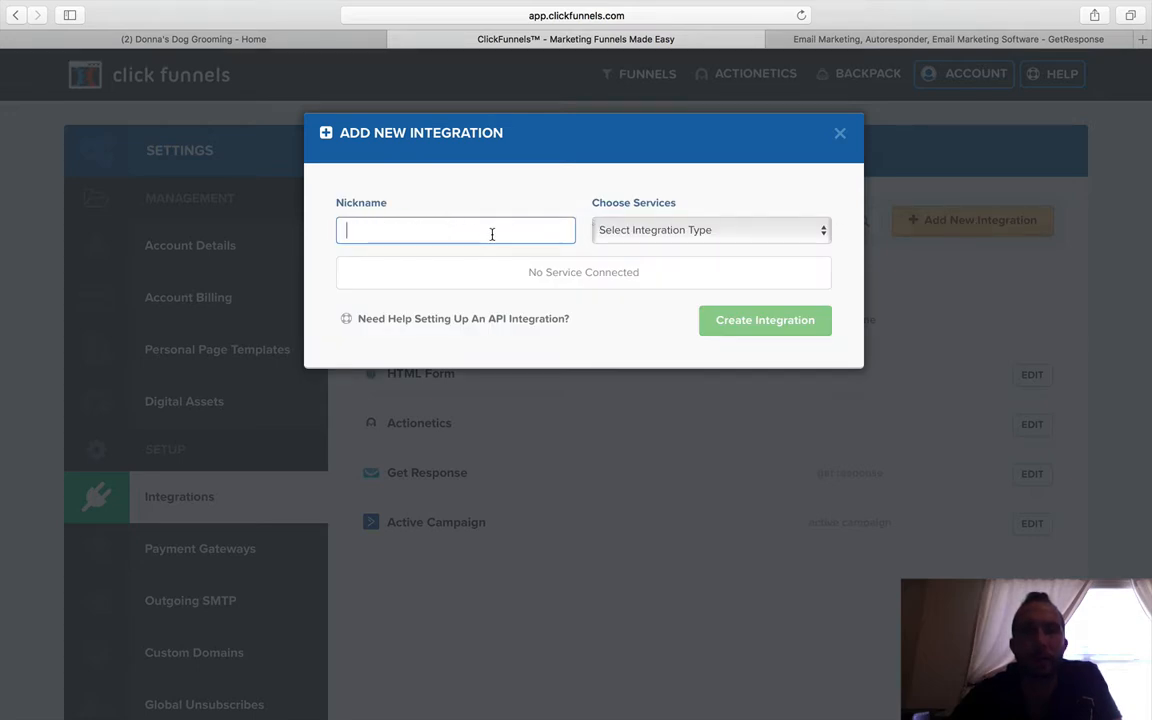
pyautogui.click(815, 231)
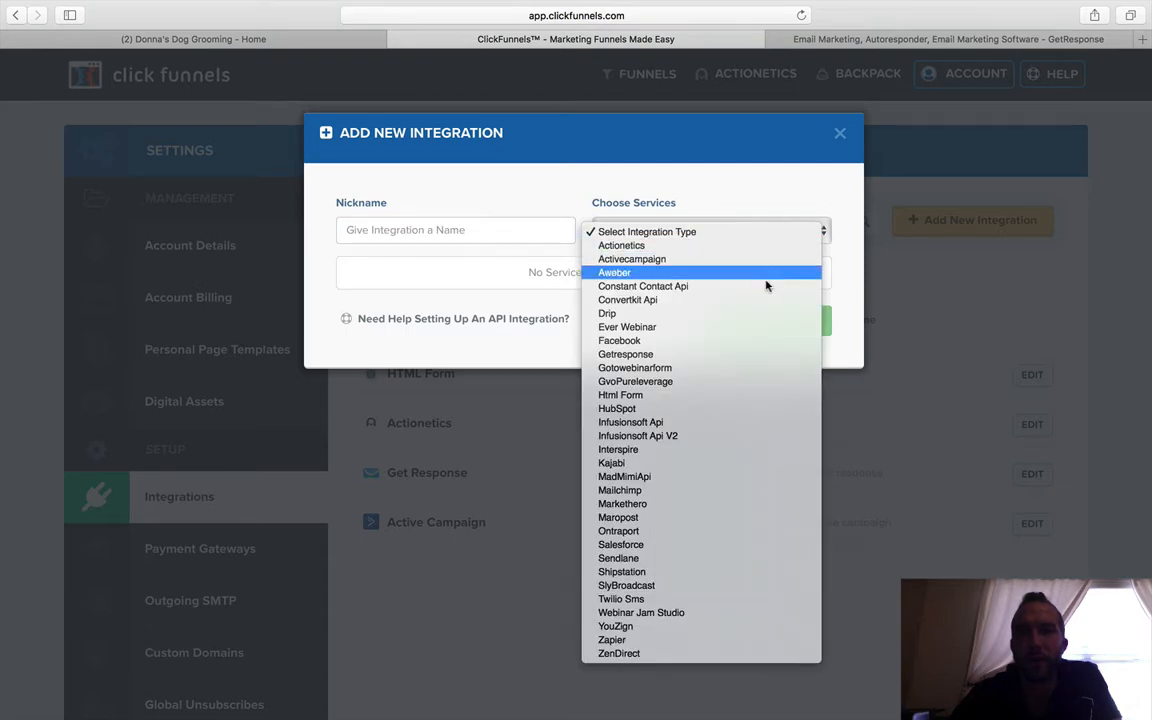
pyautogui.click(748, 209)
pyautogui.click(812, 234)
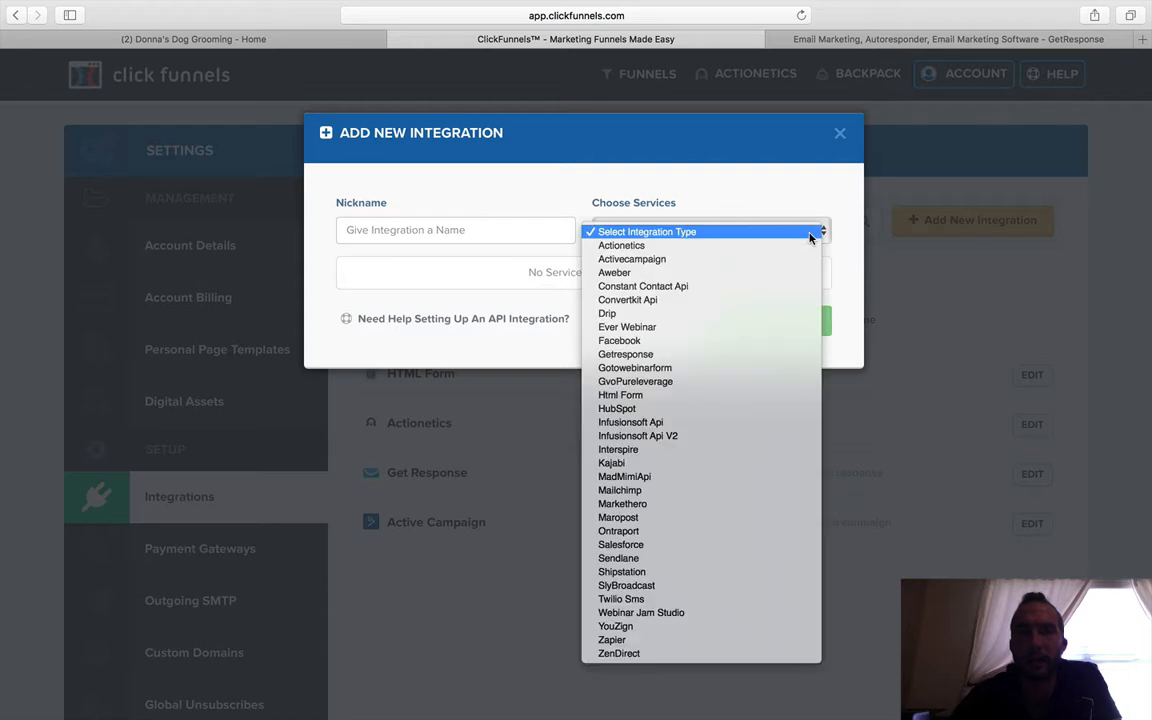
pyautogui.click(706, 132)
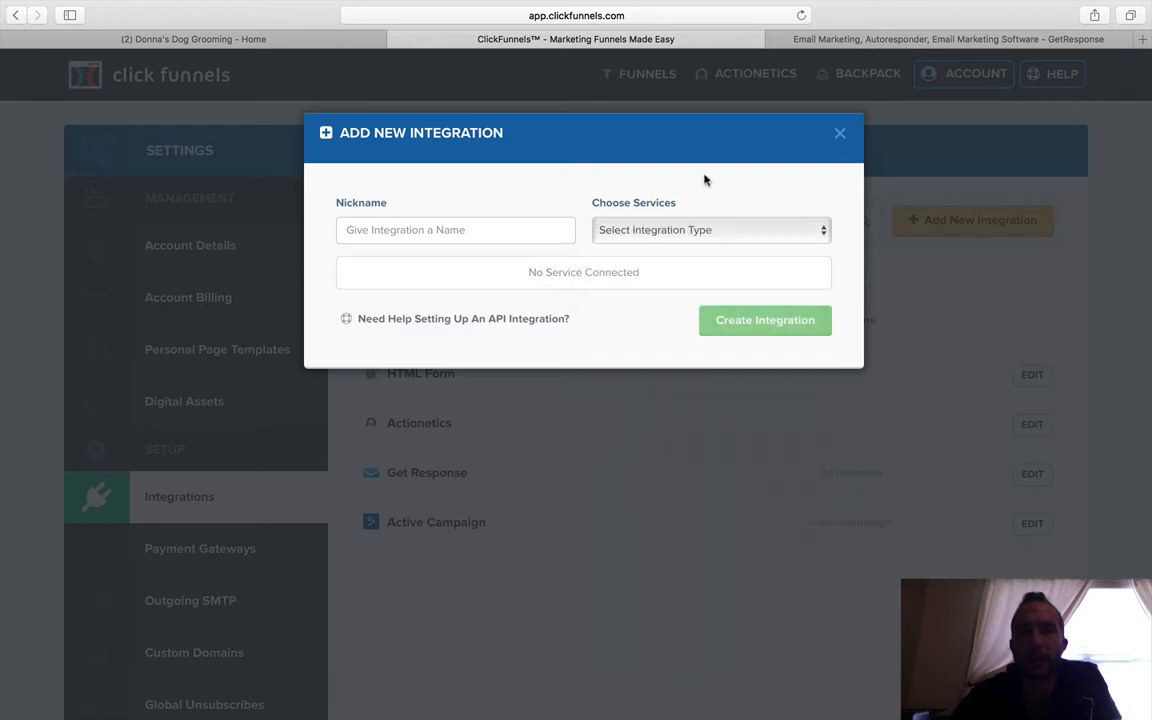
# - Choose Getresponse as the service type for the new integration
pyautogui.click(812, 234)
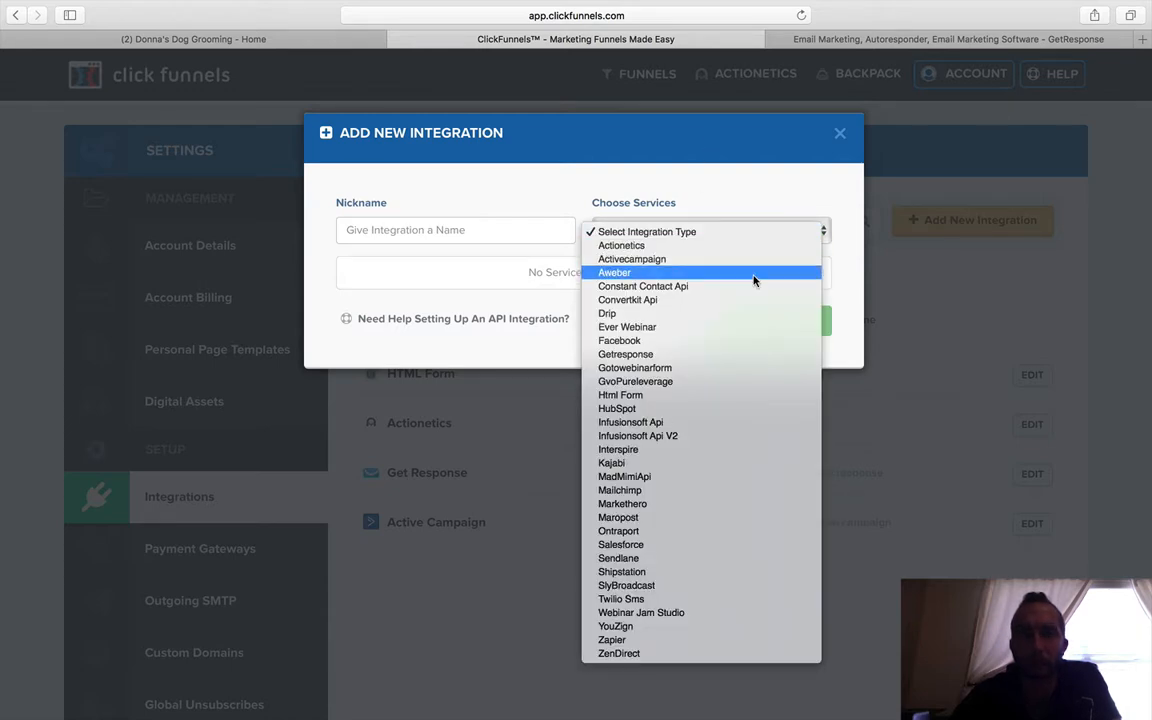
pyautogui.click(672, 354)
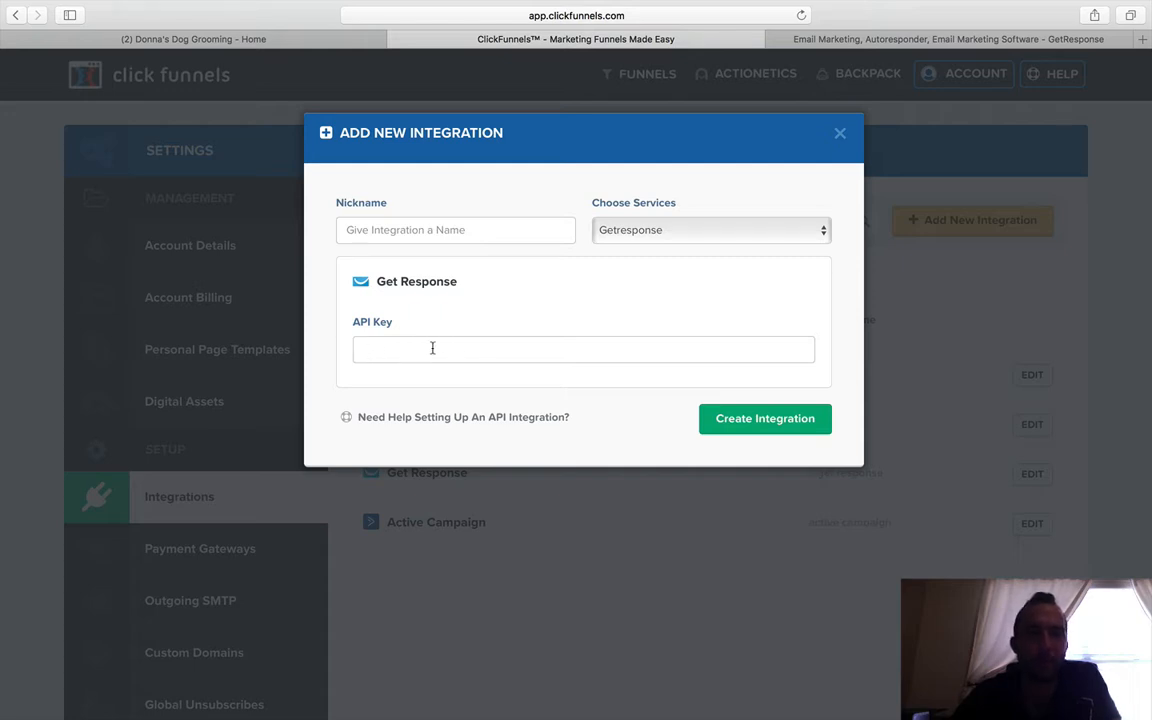
# - Switch to GetResponse and open the account's API & OAuth page to find the API key
pyautogui.click(920, 45)
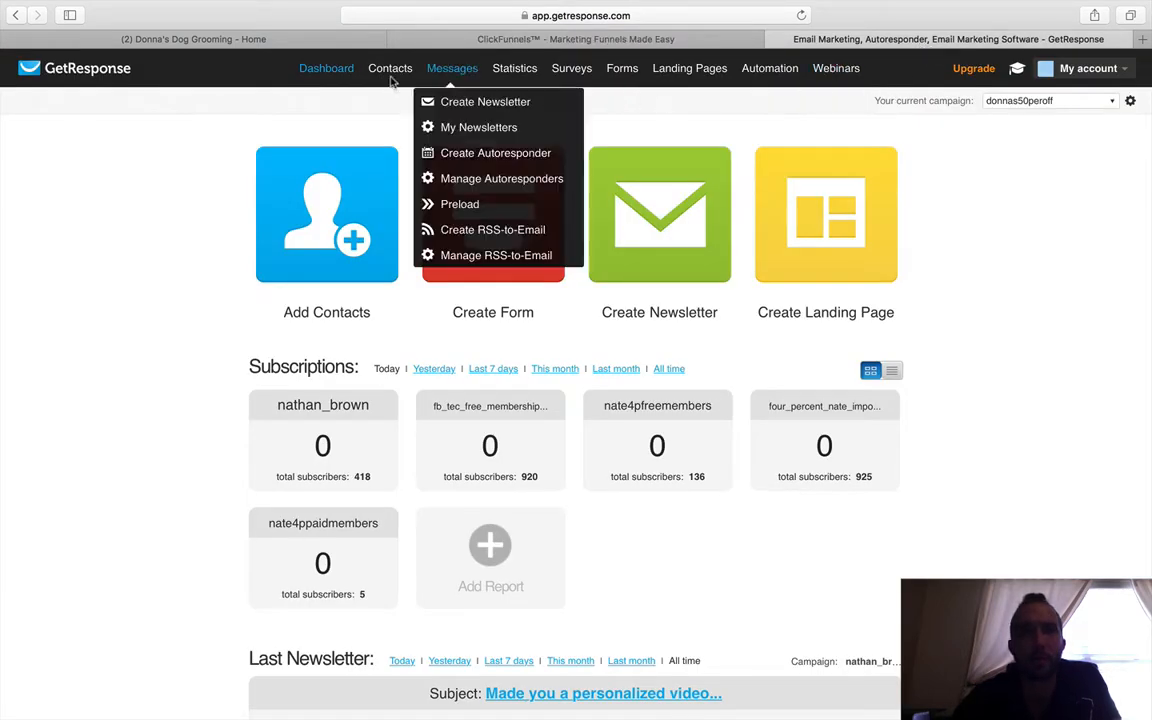
pyautogui.click(1131, 103)
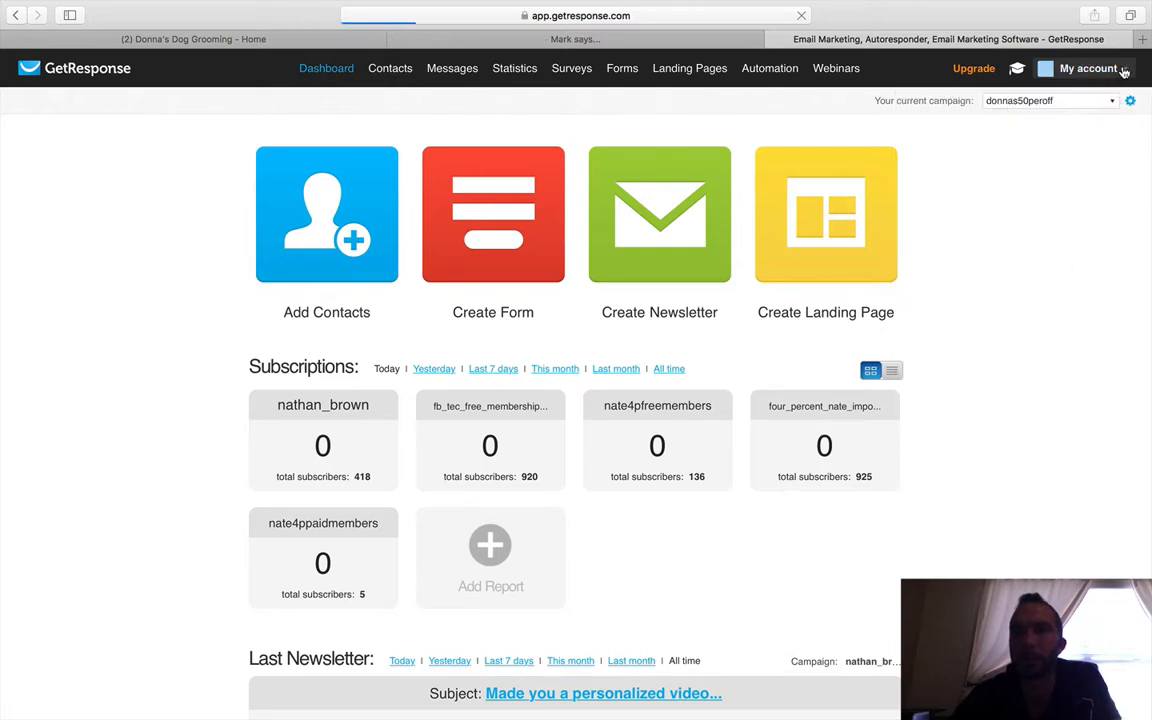
pyautogui.moveTo(1122, 69)
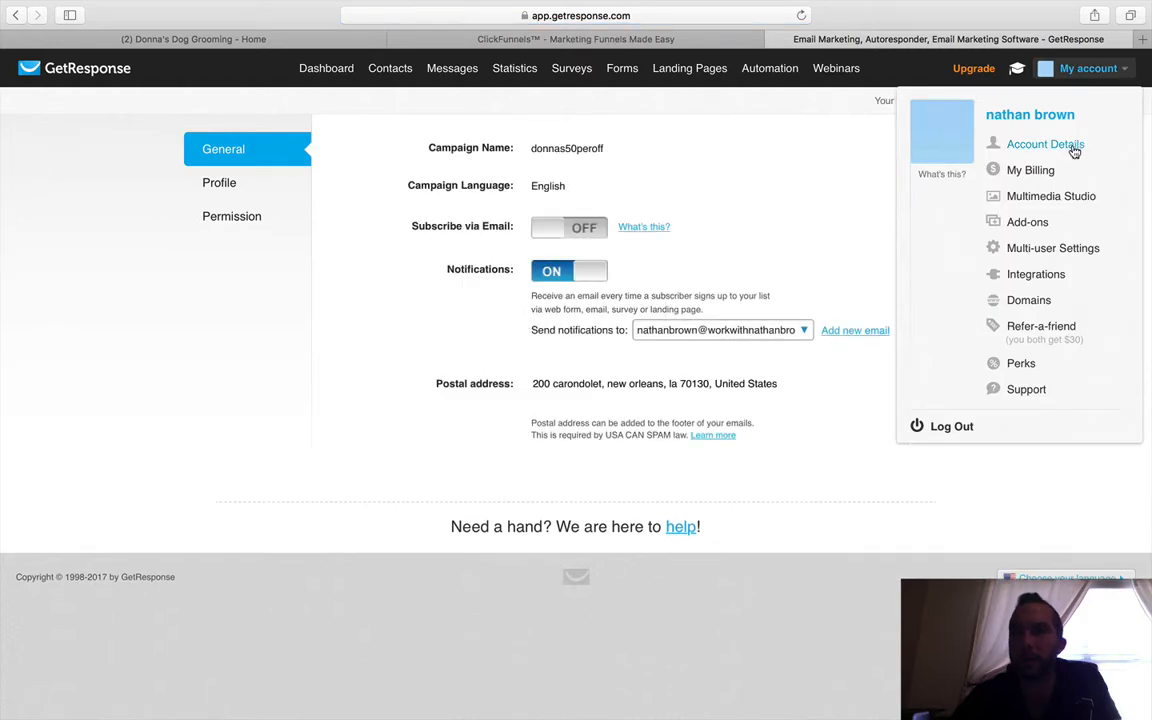
pyautogui.click(1037, 277)
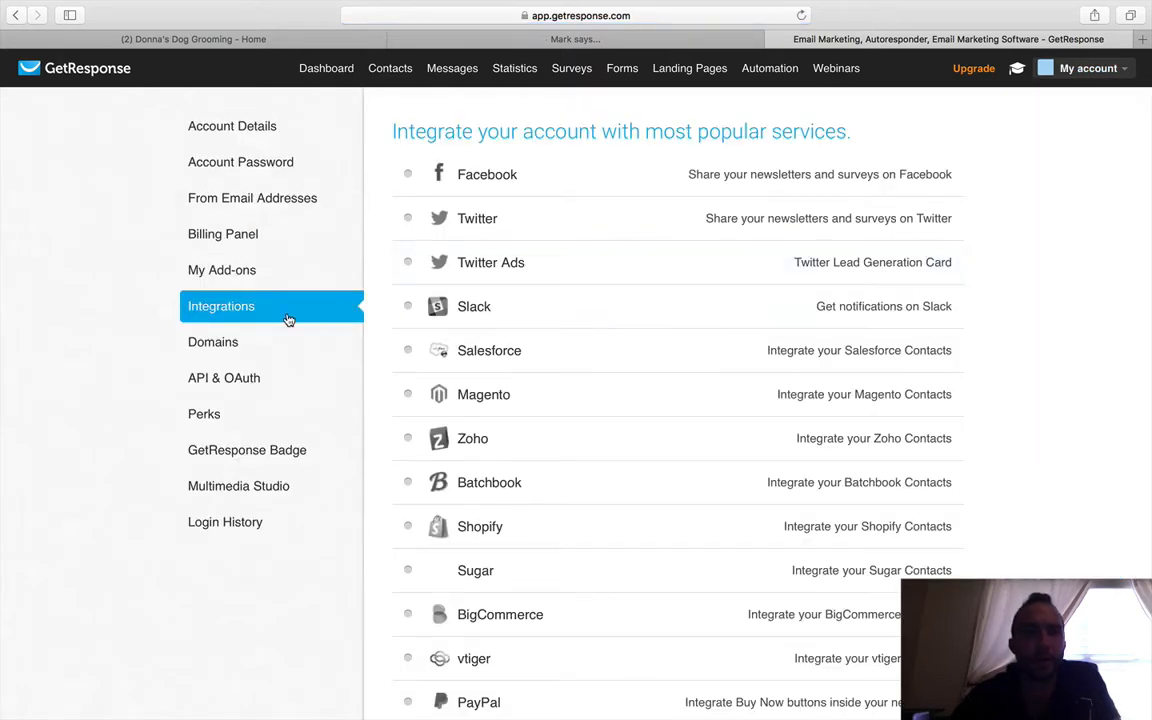
pyautogui.click(244, 390)
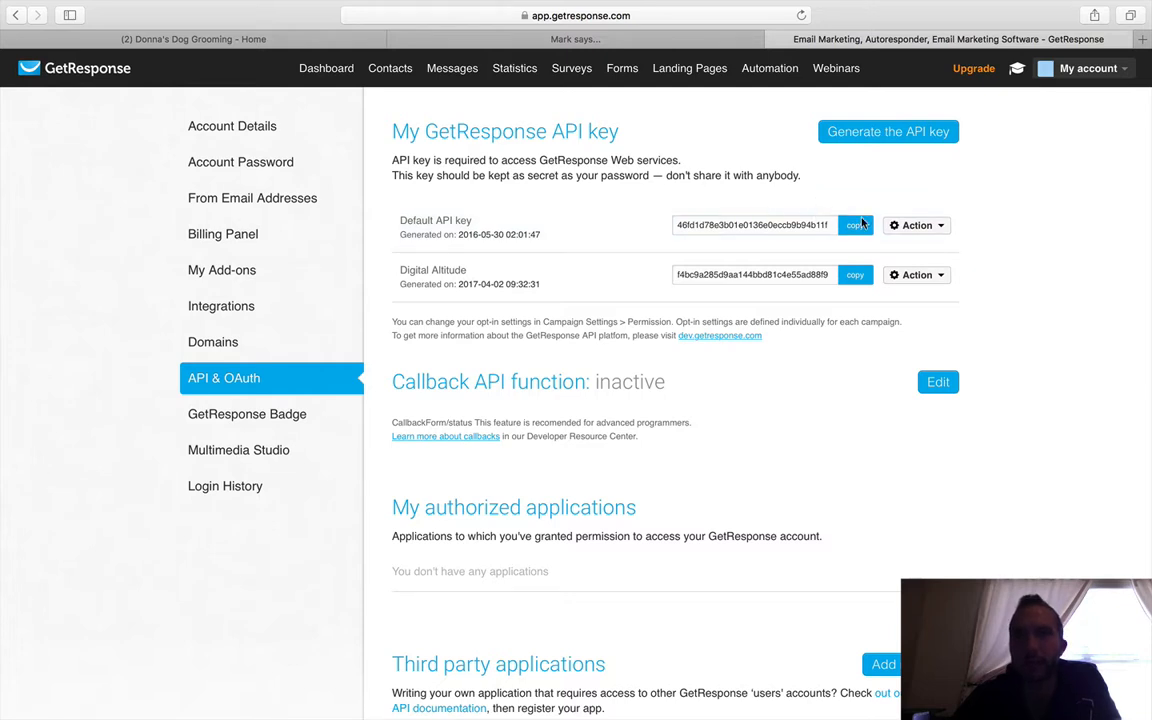
# - Close the new integration form in ClickFunnels without creating it, and compare the existing integrations with the GetResponse API key page
pyautogui.click(612, 41)
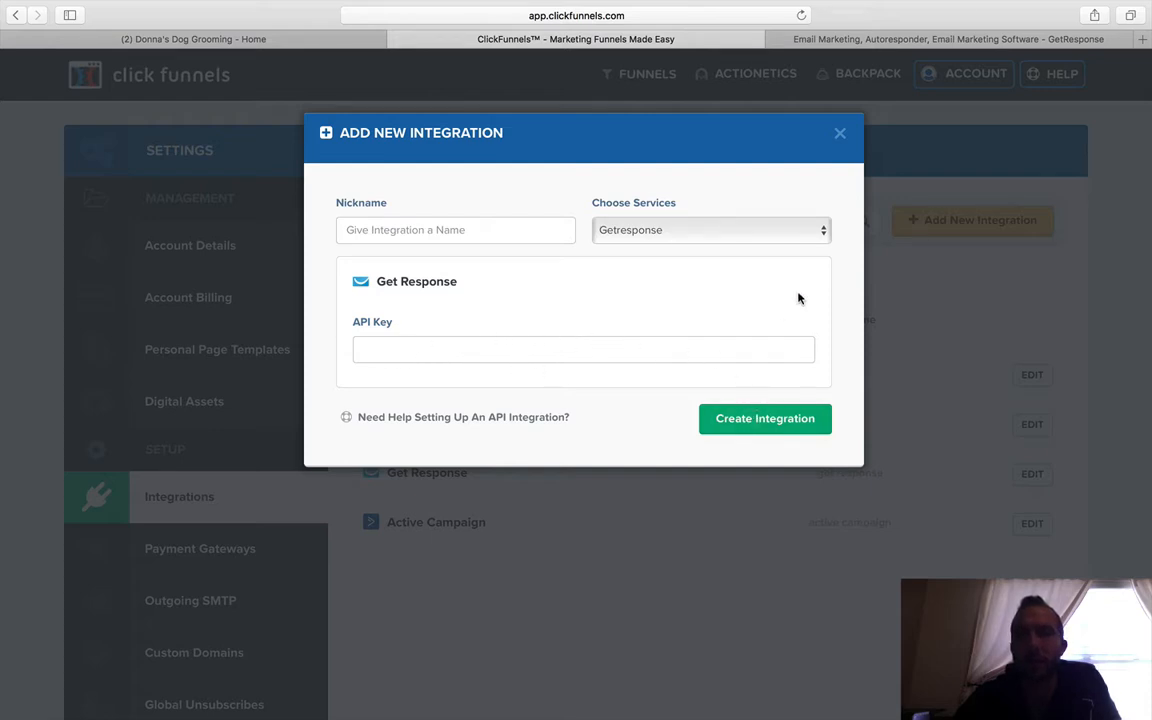
pyautogui.click(840, 135)
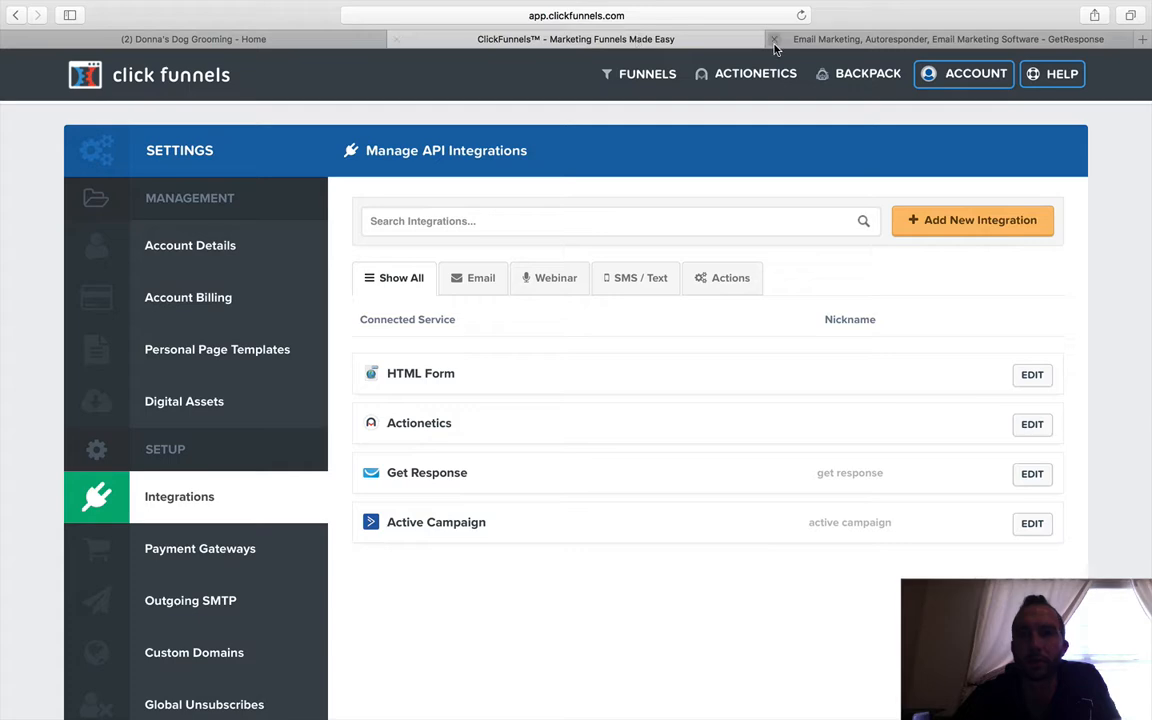
pyautogui.click(893, 46)
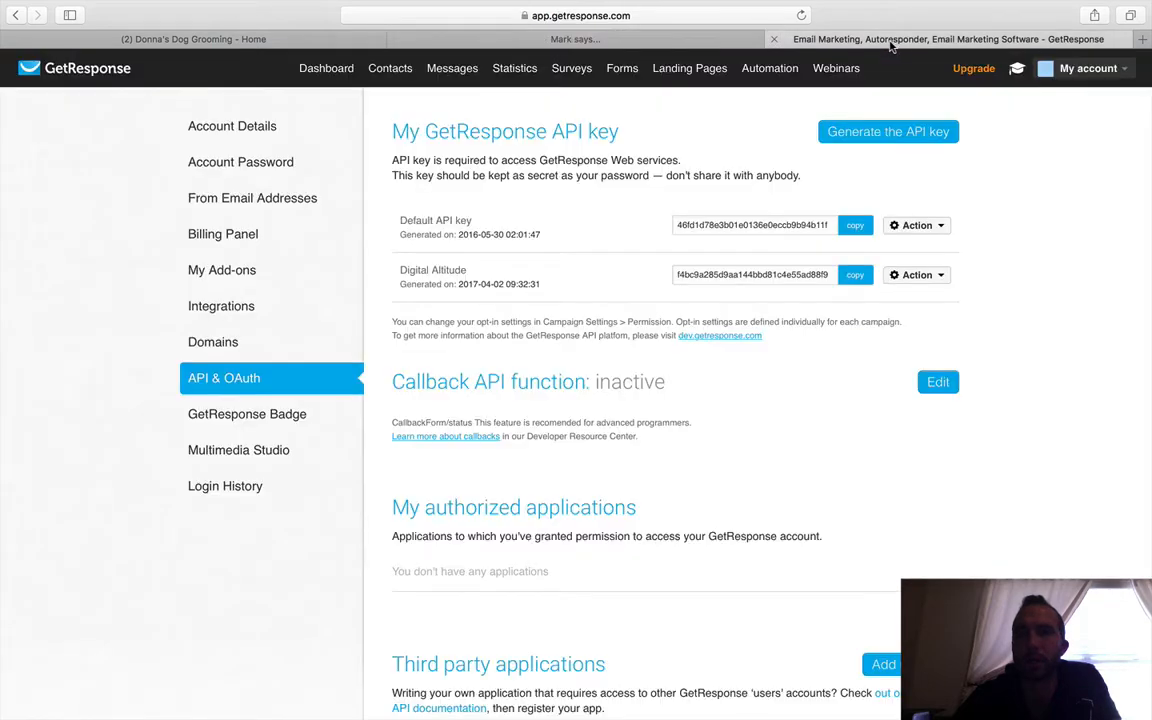
pyautogui.click(627, 44)
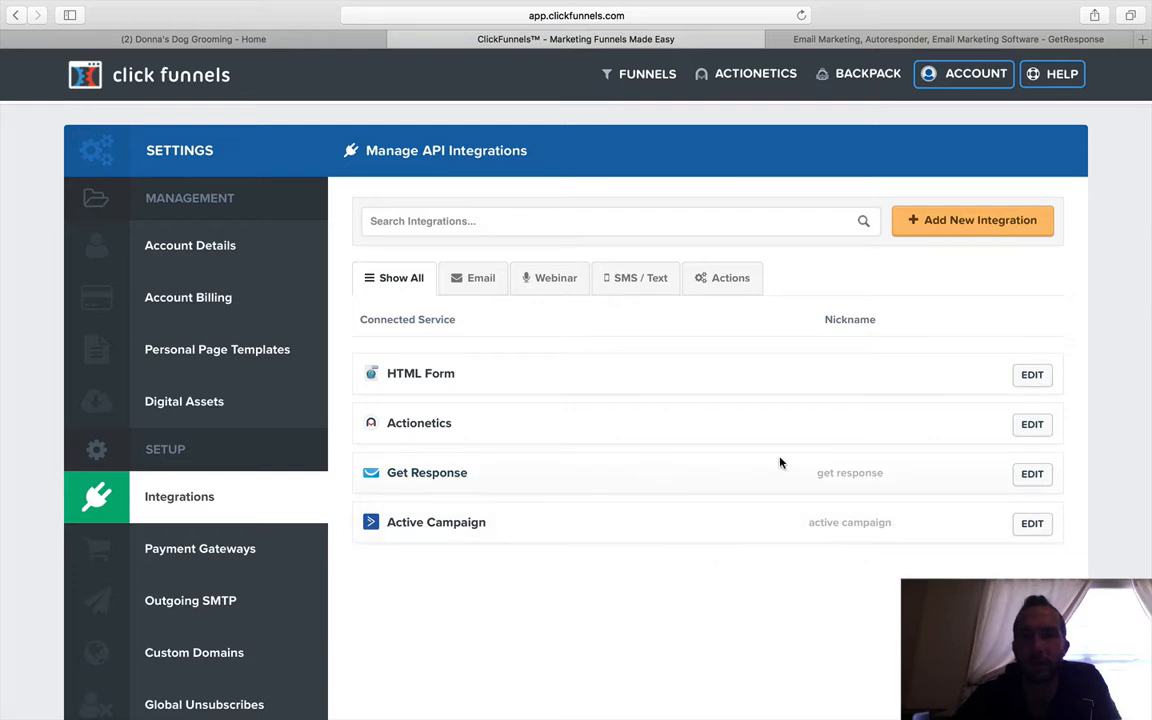
# - Switch to GetResponse and start a new day 1 autoresponder for the donnas50peroff campaign
pyautogui.click(855, 40)
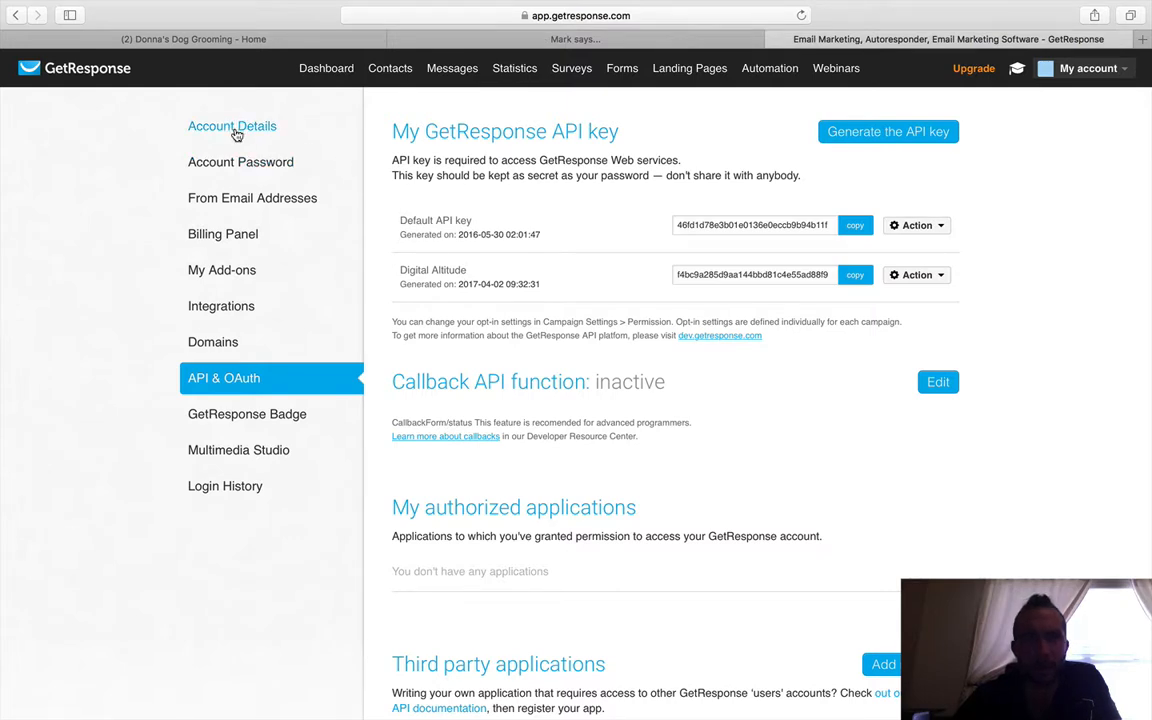
pyautogui.click(337, 75)
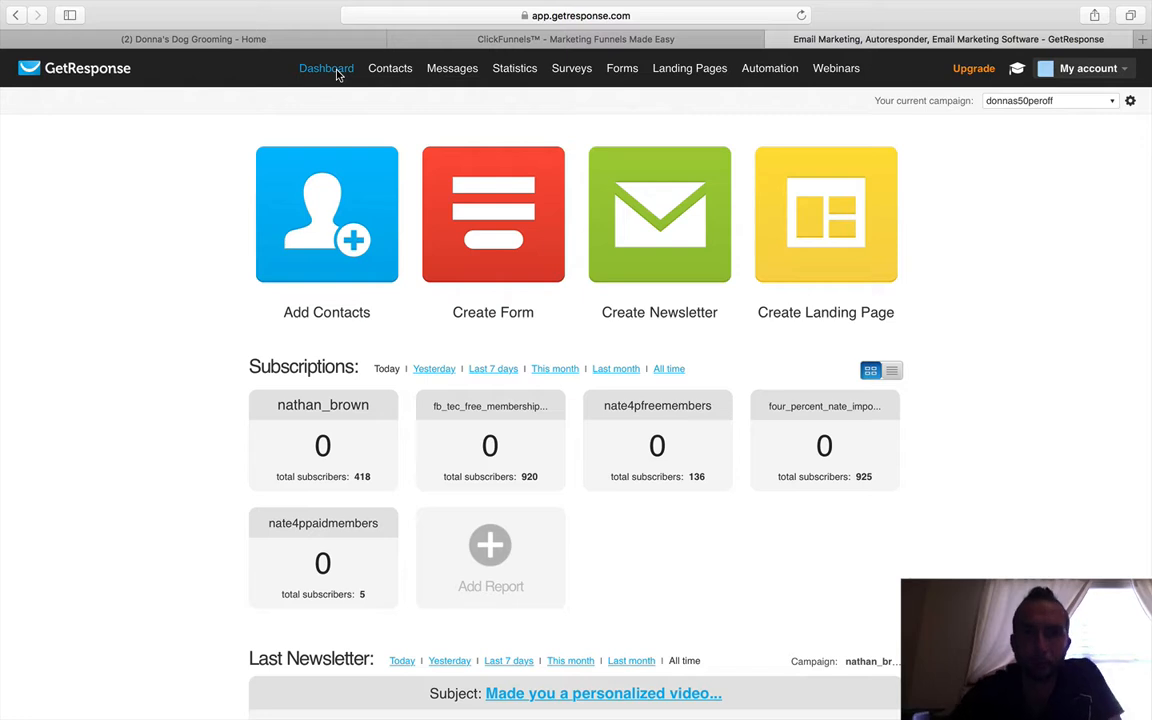
pyautogui.moveTo(466, 72)
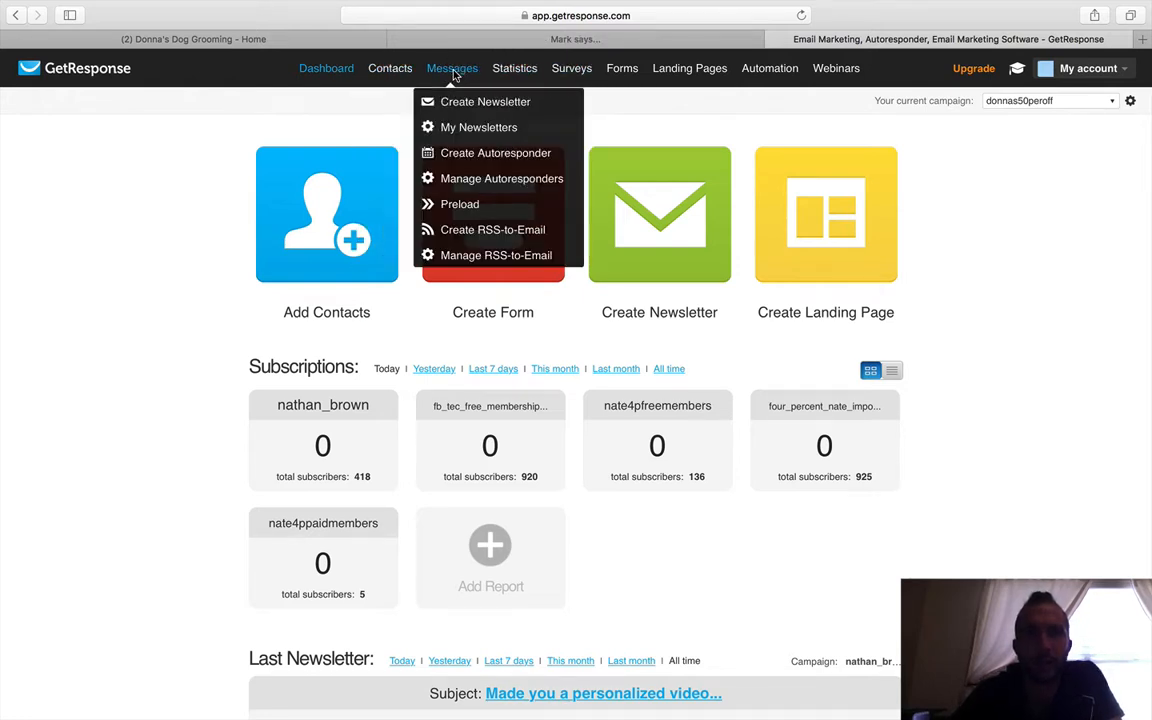
pyautogui.click(485, 157)
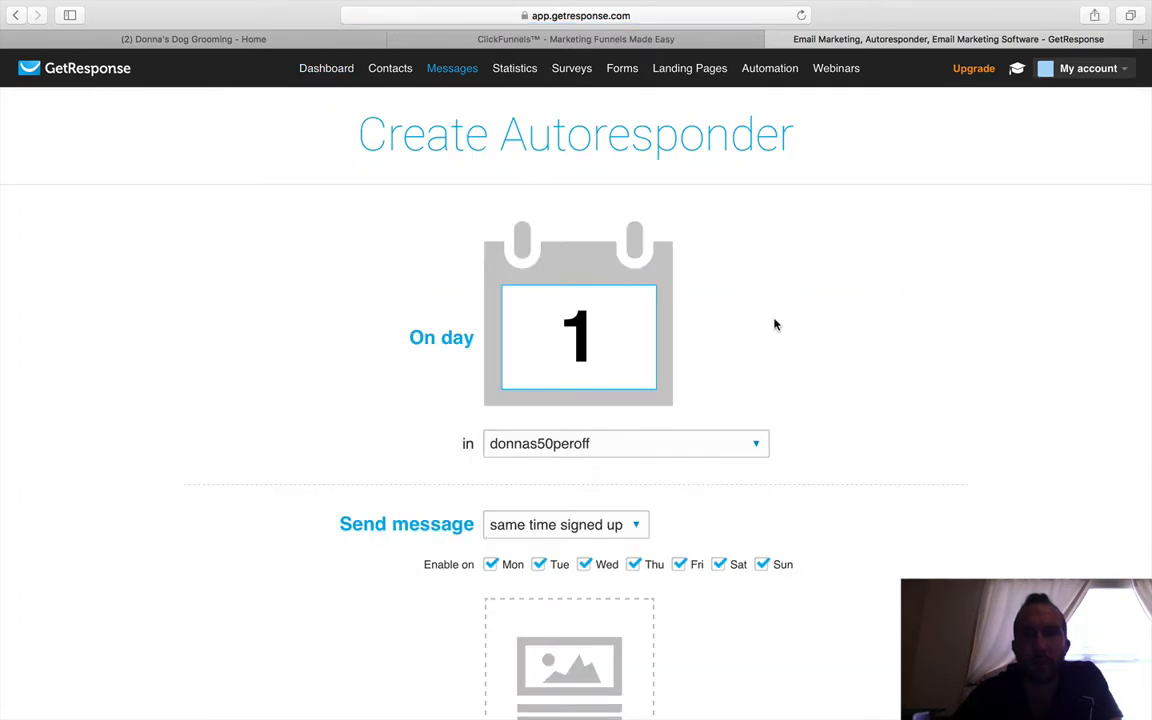
pyautogui.scroll(-3, 776, 406)
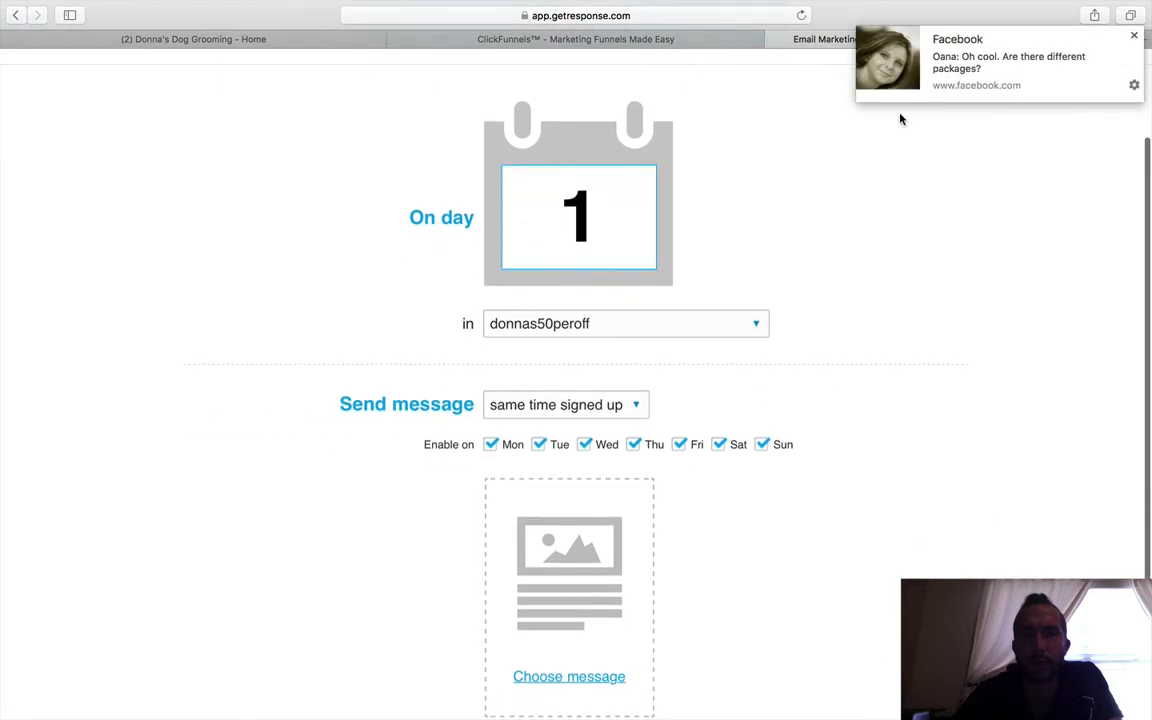
pyautogui.click(1134, 36)
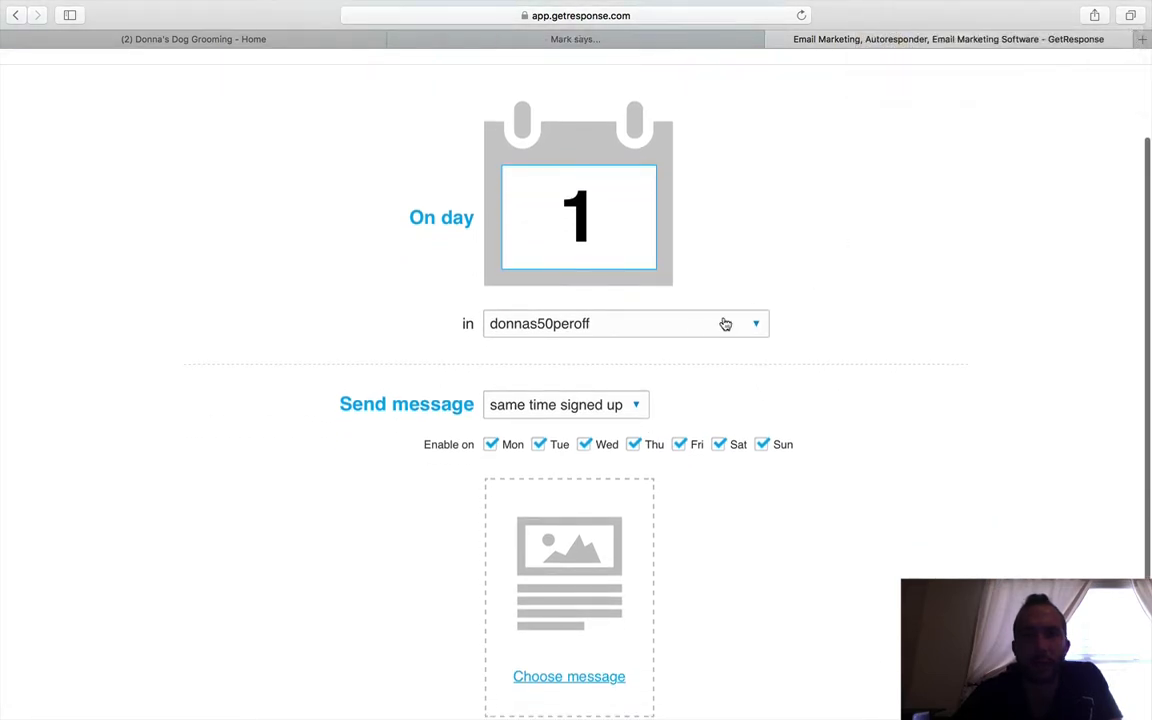
pyautogui.scroll(-2, 722, 391)
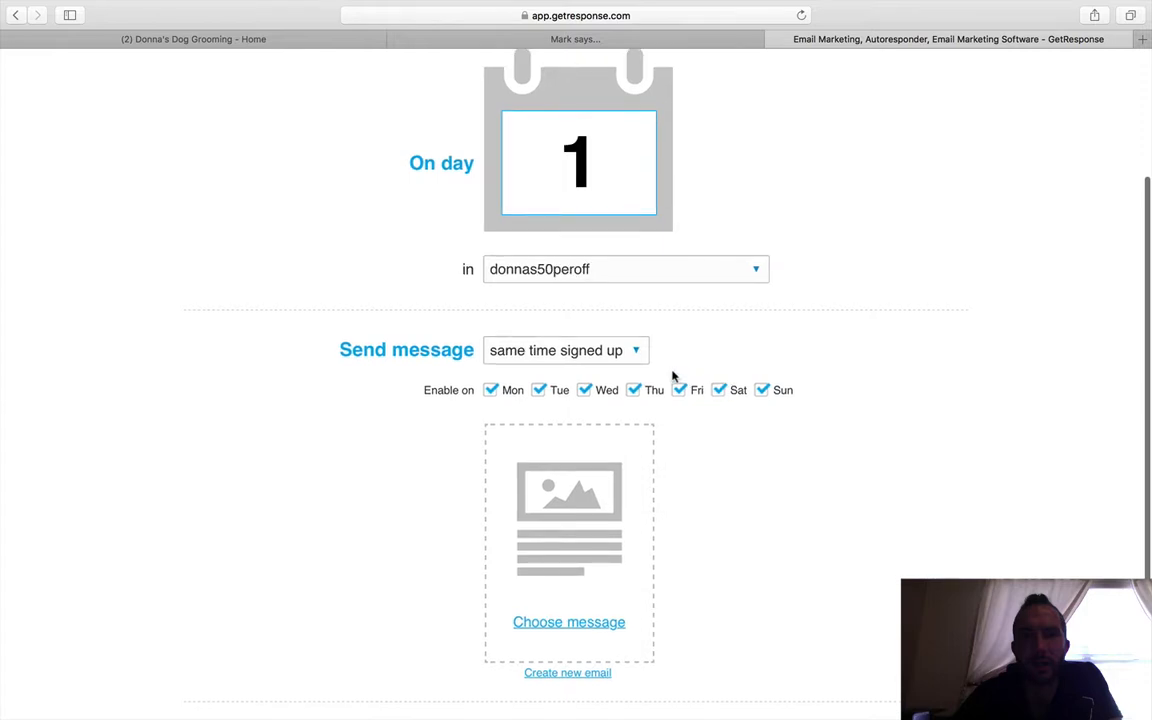
pyautogui.click(742, 270)
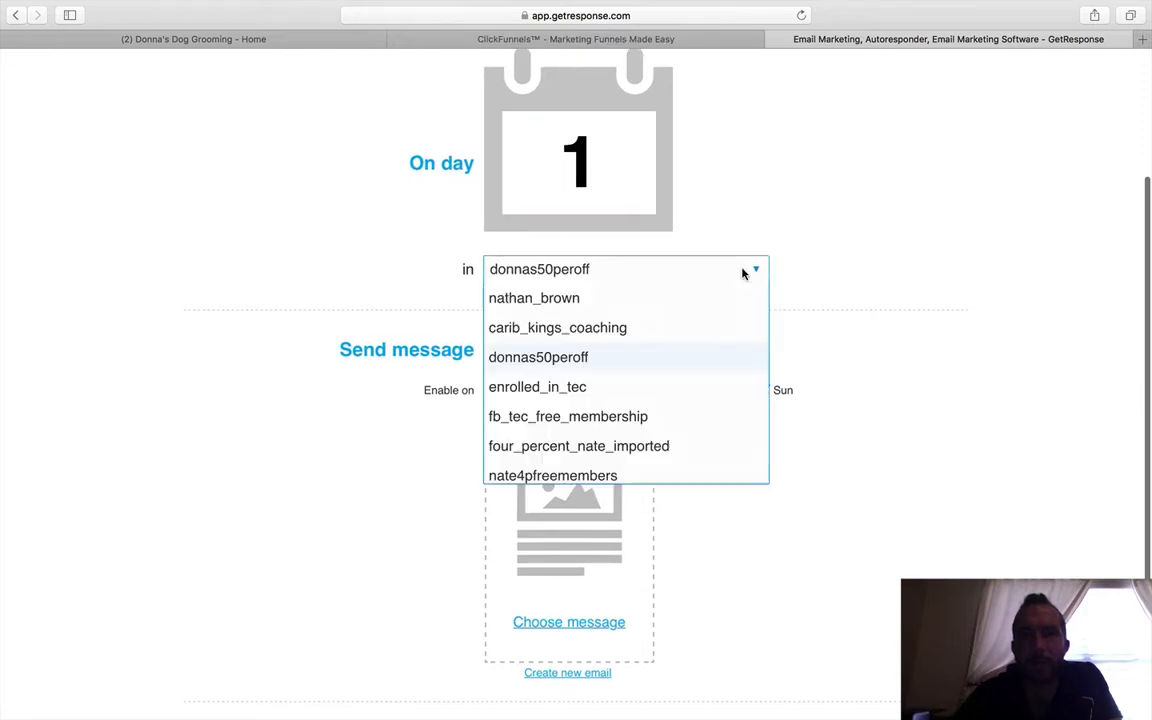
pyautogui.click(551, 362)
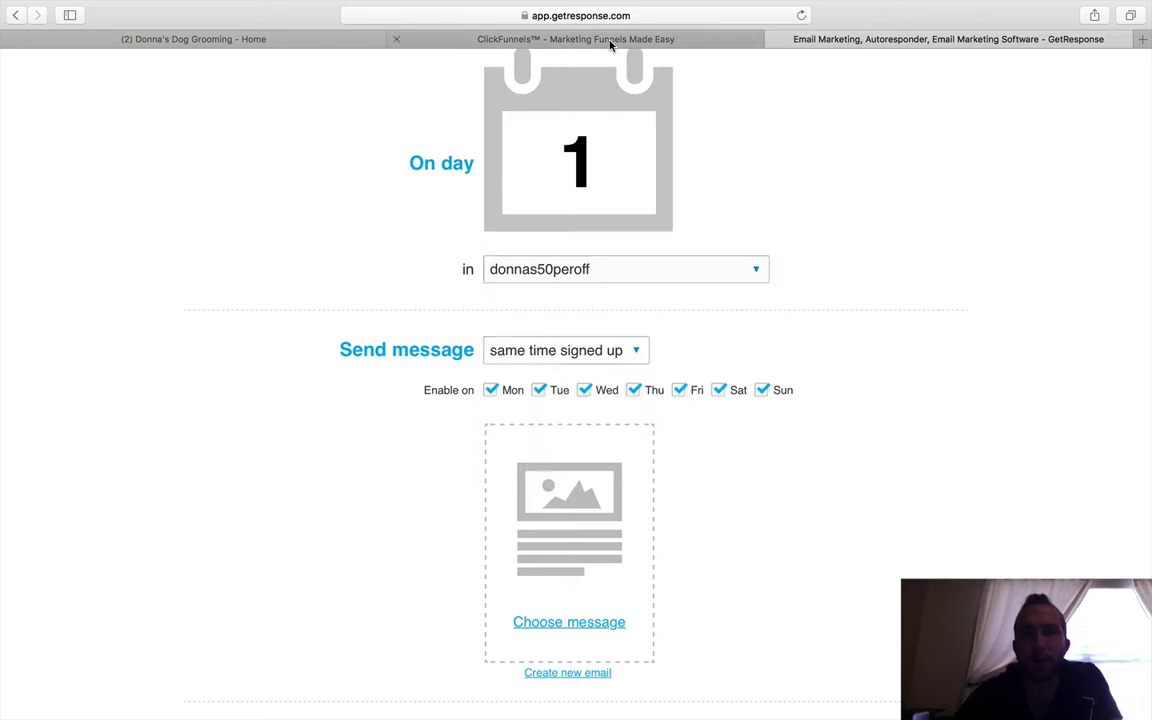
# - Switch to ClickFunnels and open the Donna the Dog Groomer funnel to review its Optin step
pyautogui.click(555, 39)
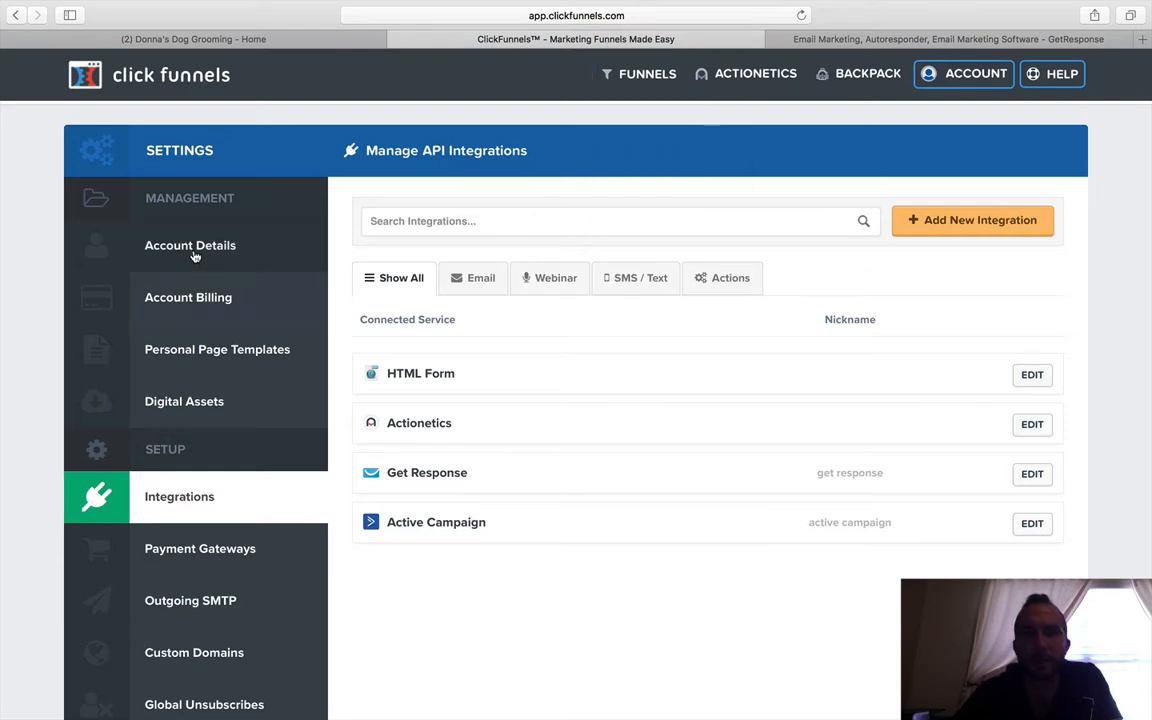
pyautogui.moveTo(621, 77)
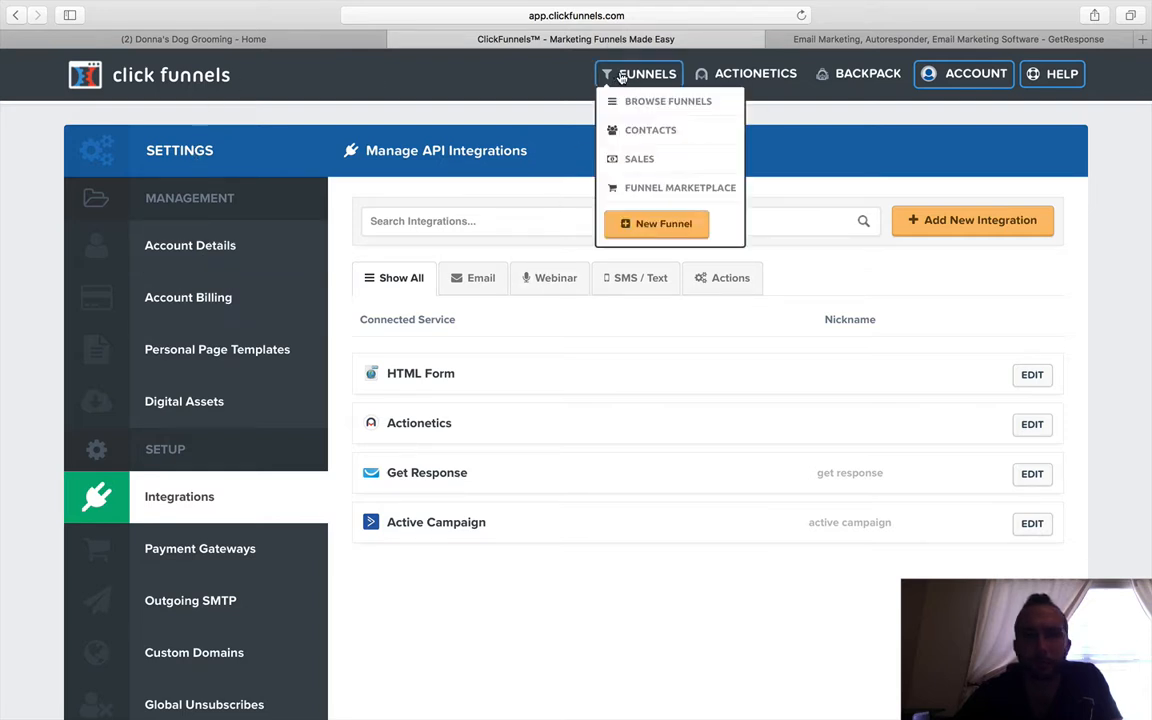
pyautogui.click(640, 101)
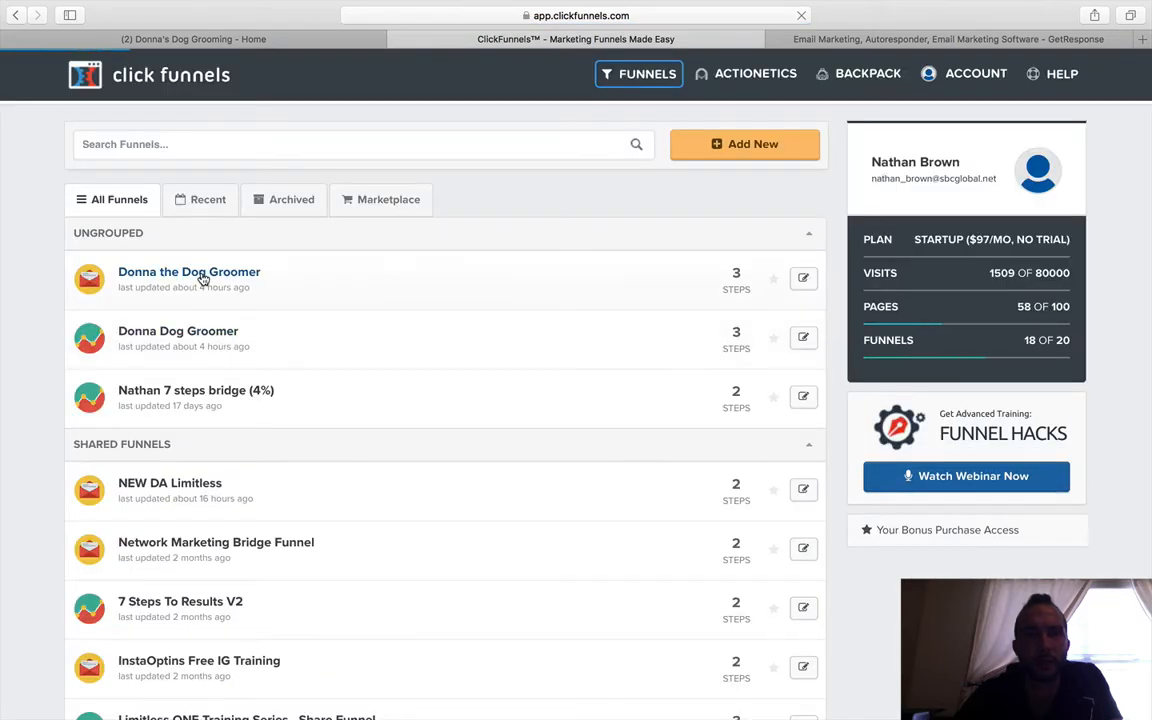
pyautogui.click(202, 279)
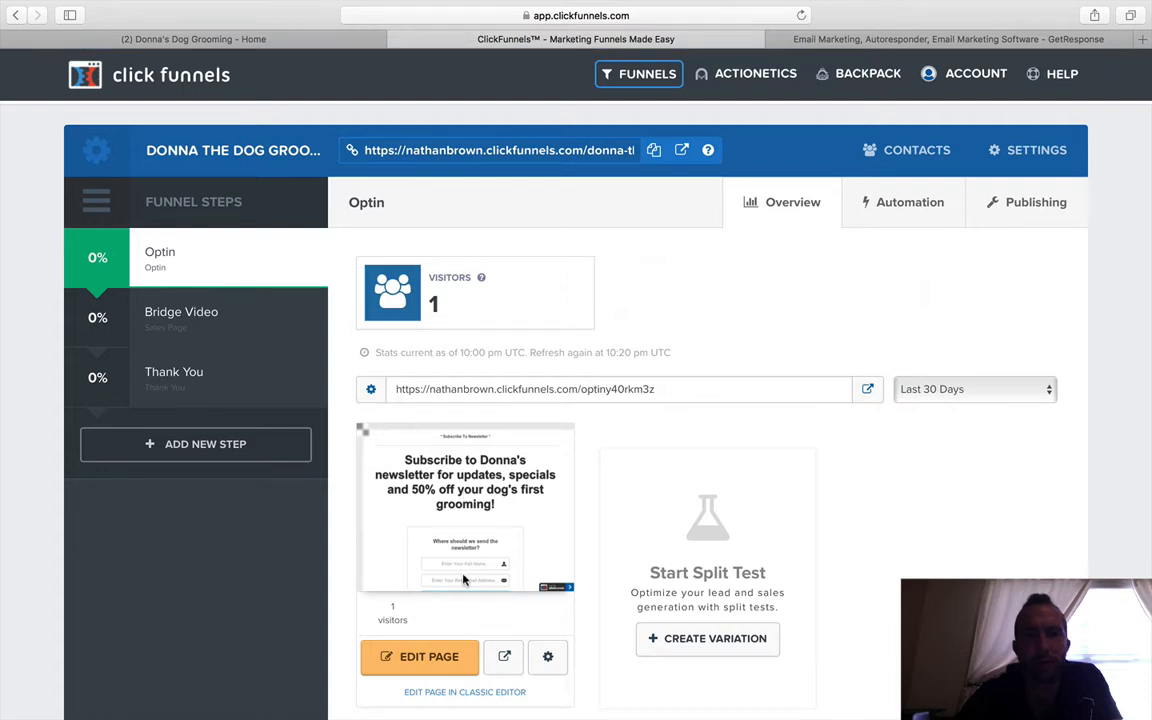
# - Return to the GetResponse autoresponder and start creating a new email for it
pyautogui.click(899, 39)
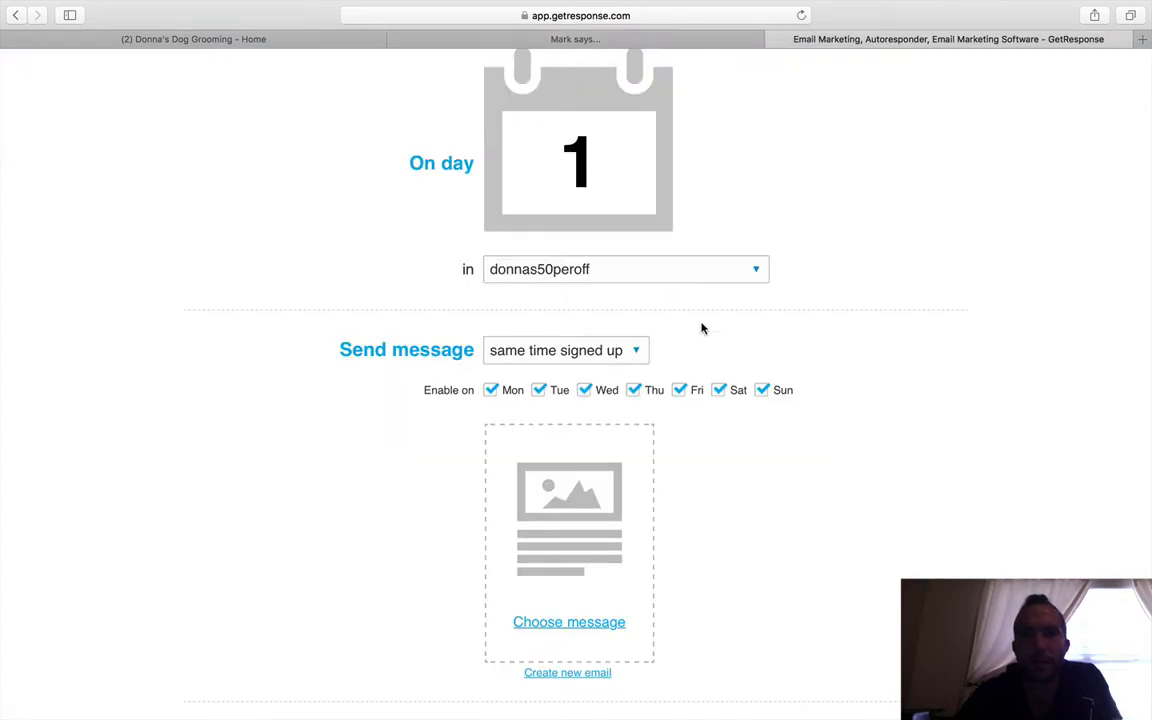
pyautogui.scroll(-2, 702, 327)
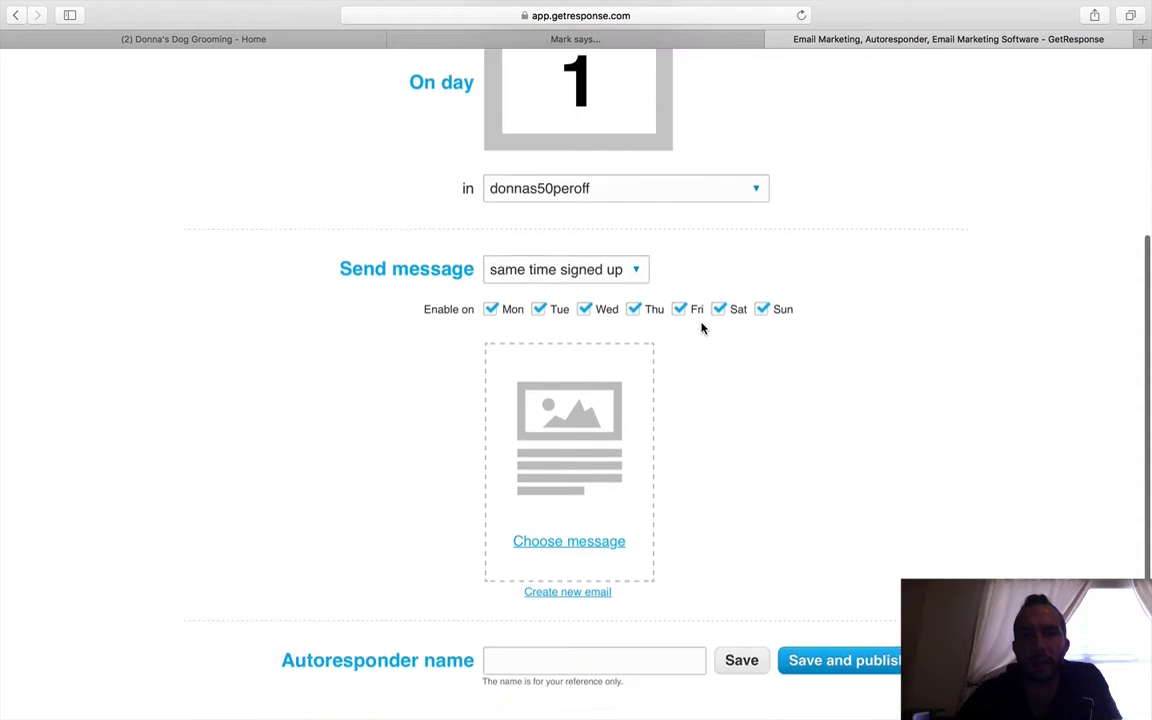
pyautogui.click(570, 594)
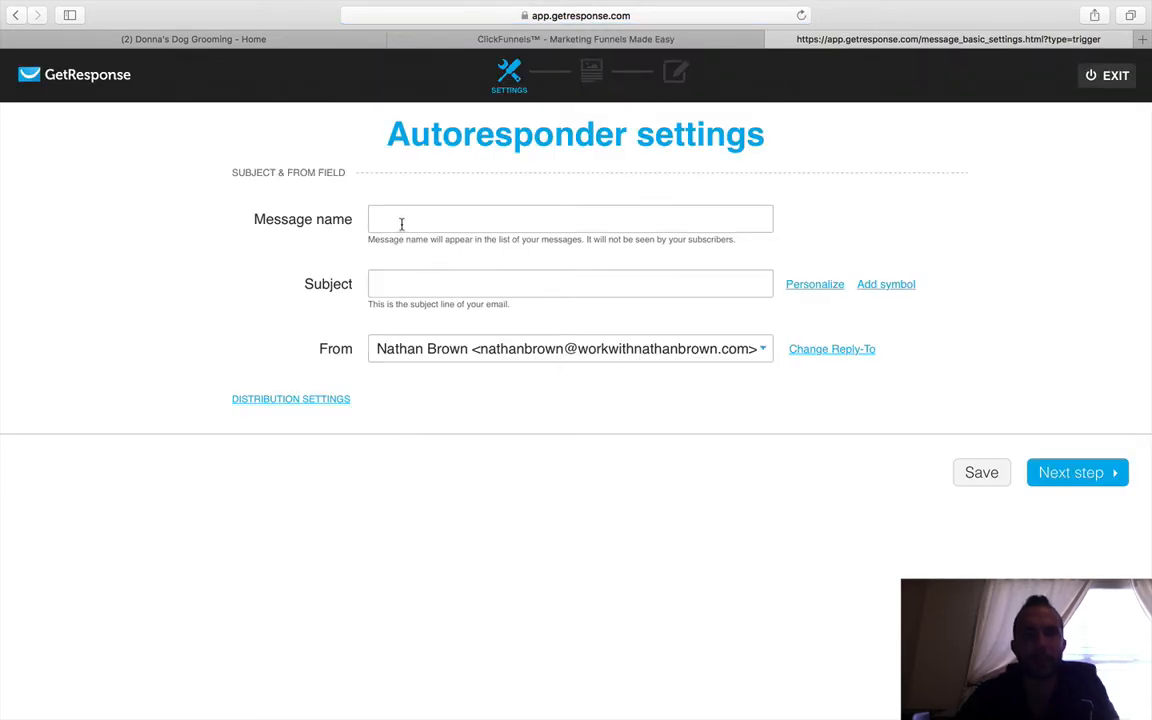
# - Name the autoresponder message "Donnas Newsletter Welcome"
pyautogui.click(401, 222)
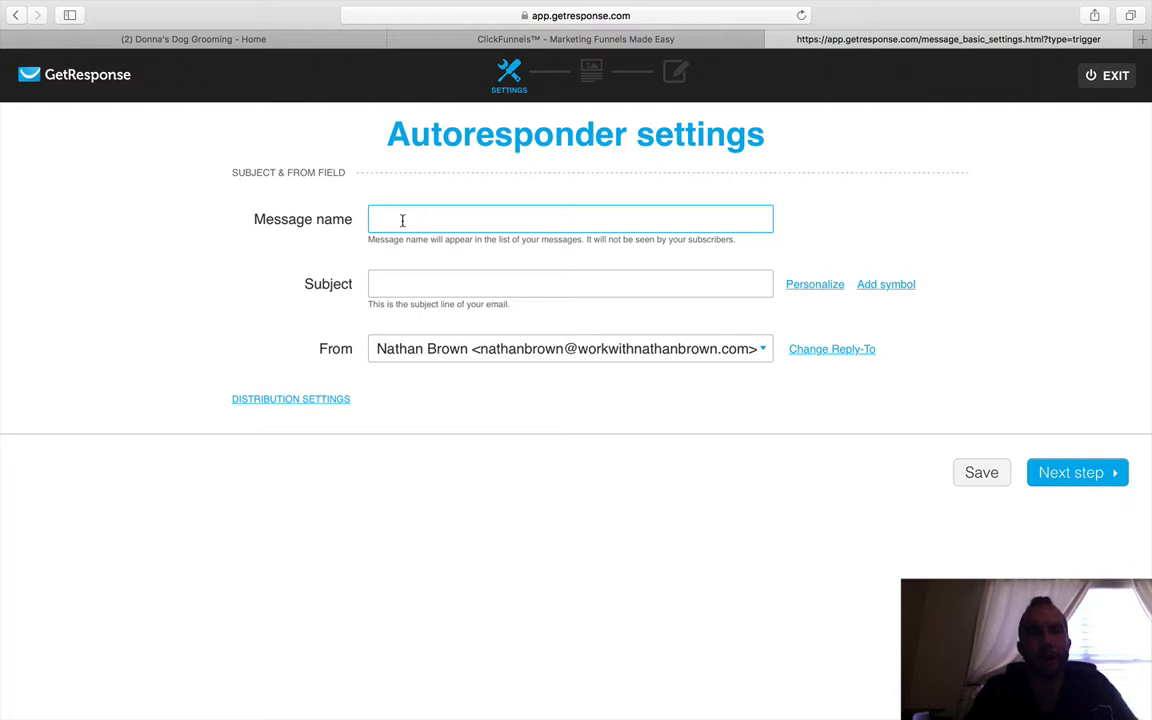
pyautogui.write('Donn')
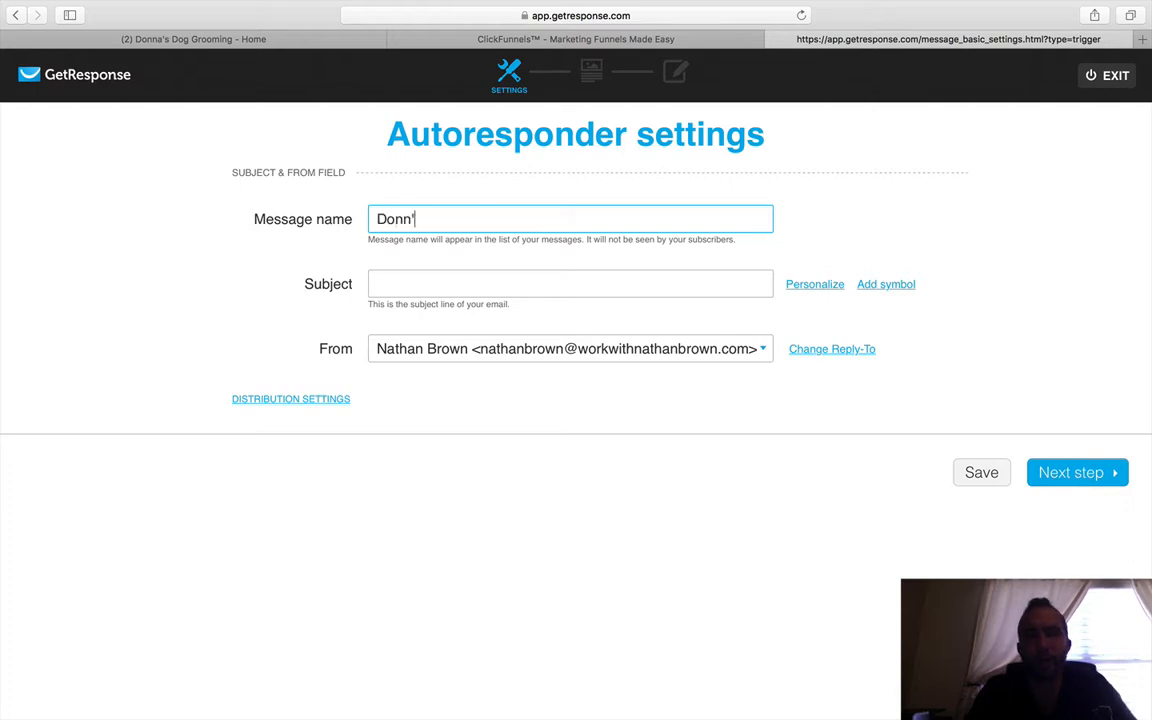
pyautogui.write("'a")
pyautogui.press('BackSpace')
pyautogui.press('BackSpace')
pyautogui.write('as Newsletter')
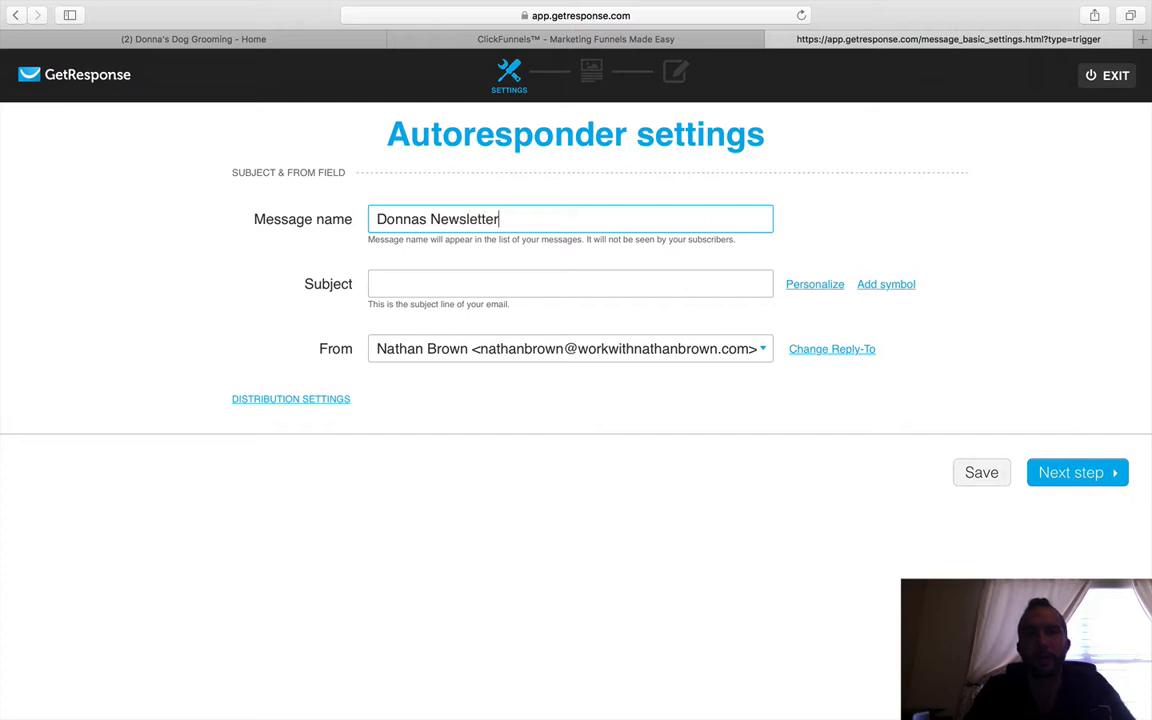
pyautogui.write(' S')
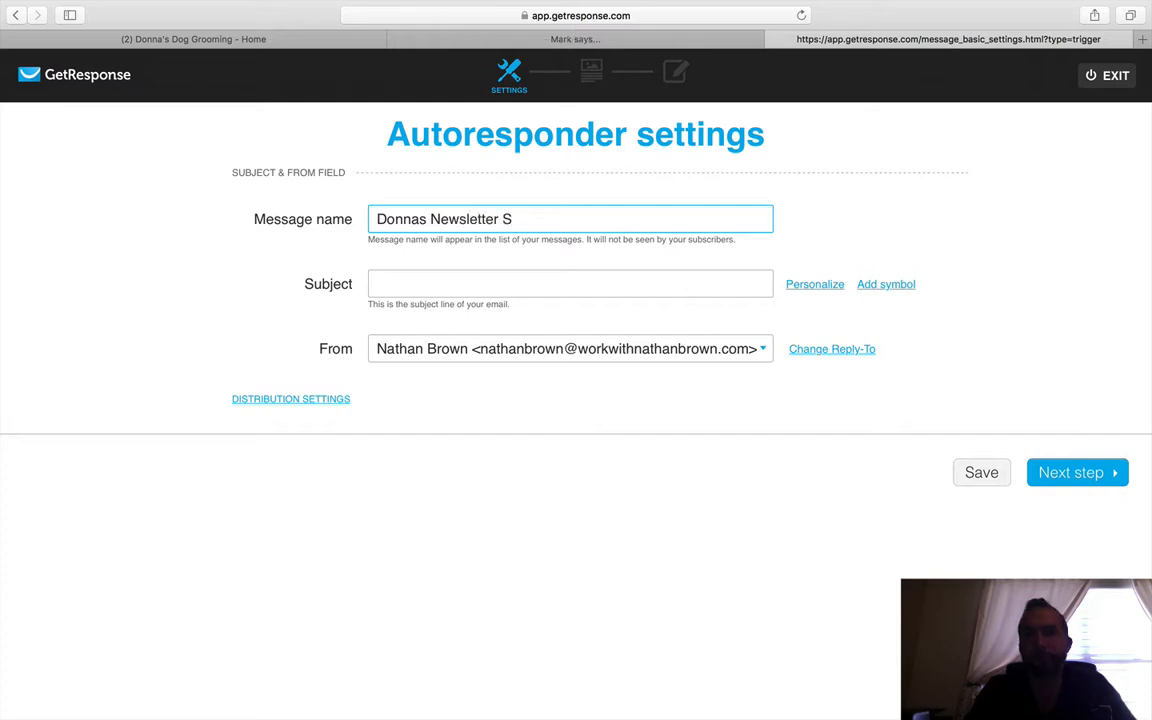
pyautogui.press('BackSpace')
pyautogui.write('Welcome')
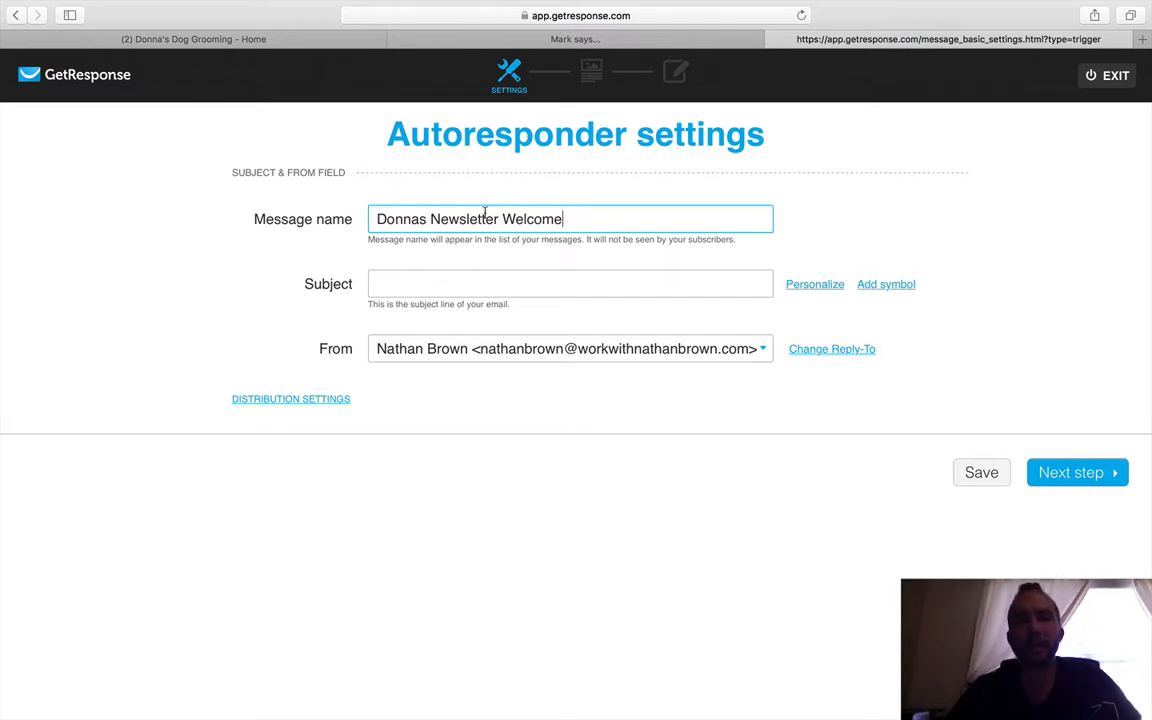
# - Enter "Hey Thanks For Your Subscription..." as the email's subject line
pyautogui.click(403, 282)
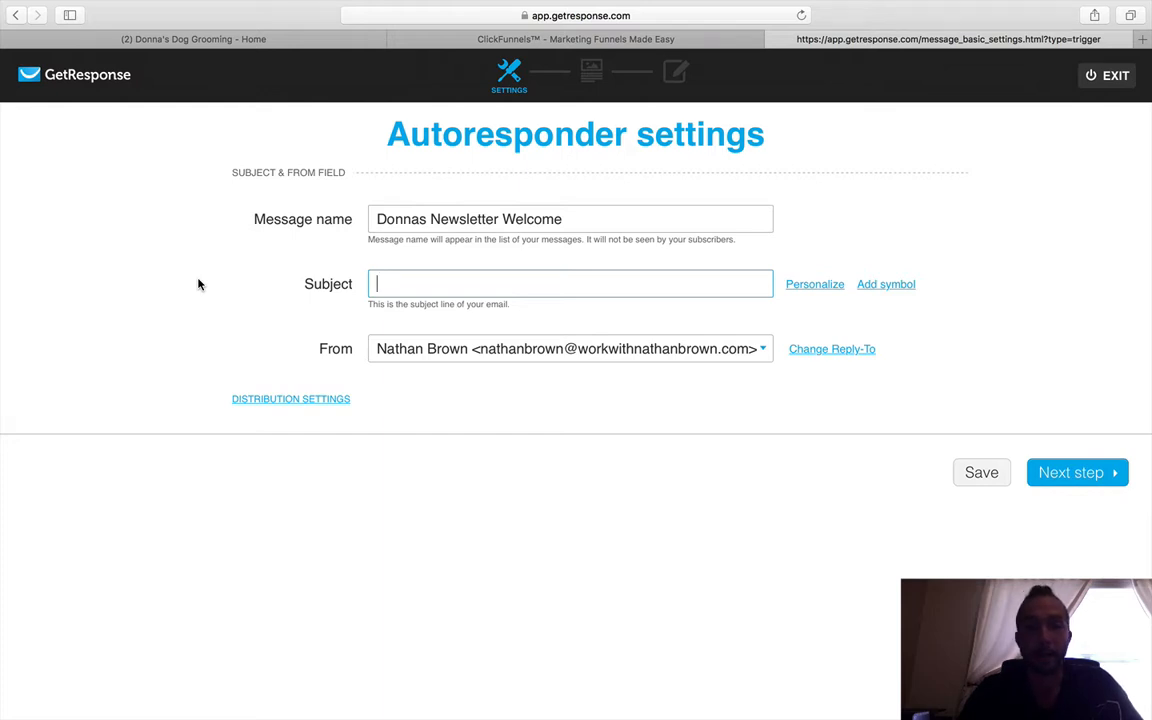
pyautogui.write('Hey')
pyautogui.write('Thanks For Your Subscription...')
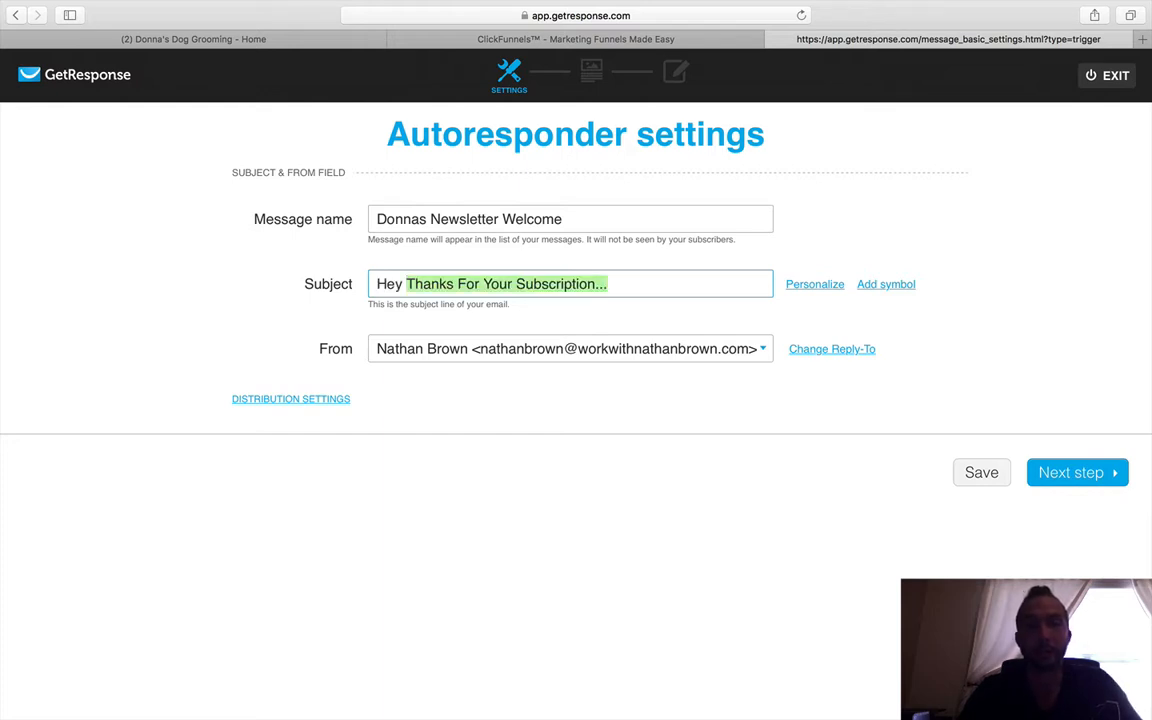
pyautogui.click(649, 284)
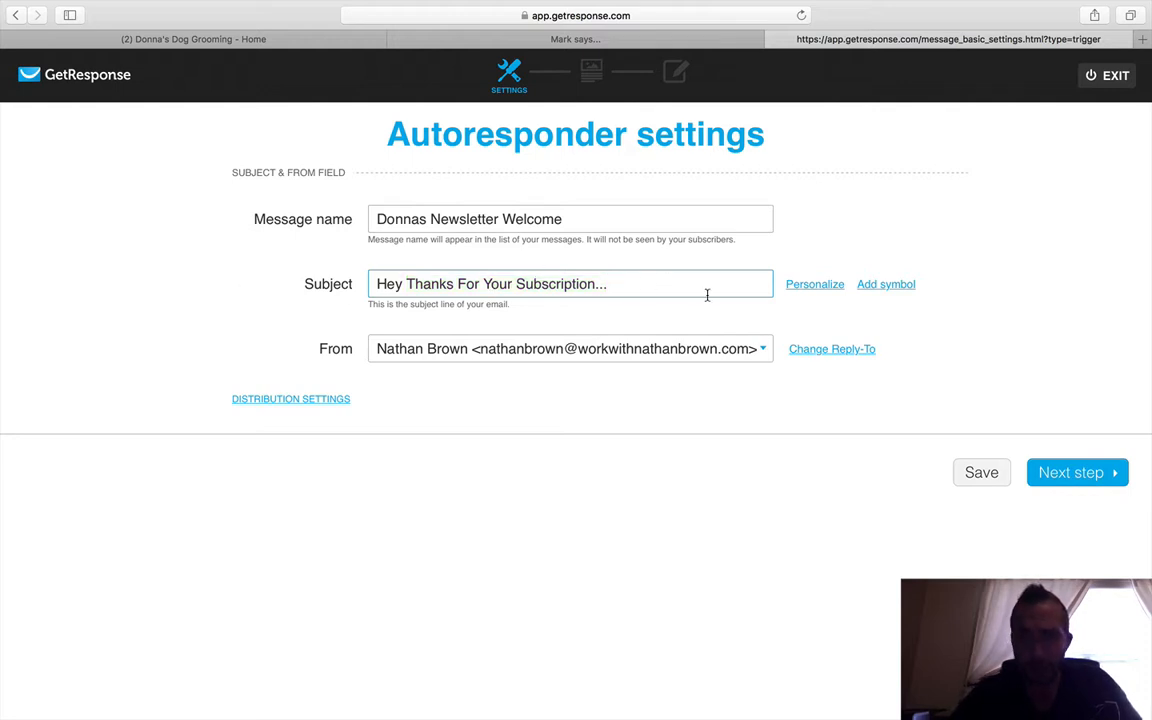
# - Review the contact data fields available for personalizing the email's subject line
pyautogui.click(817, 290)
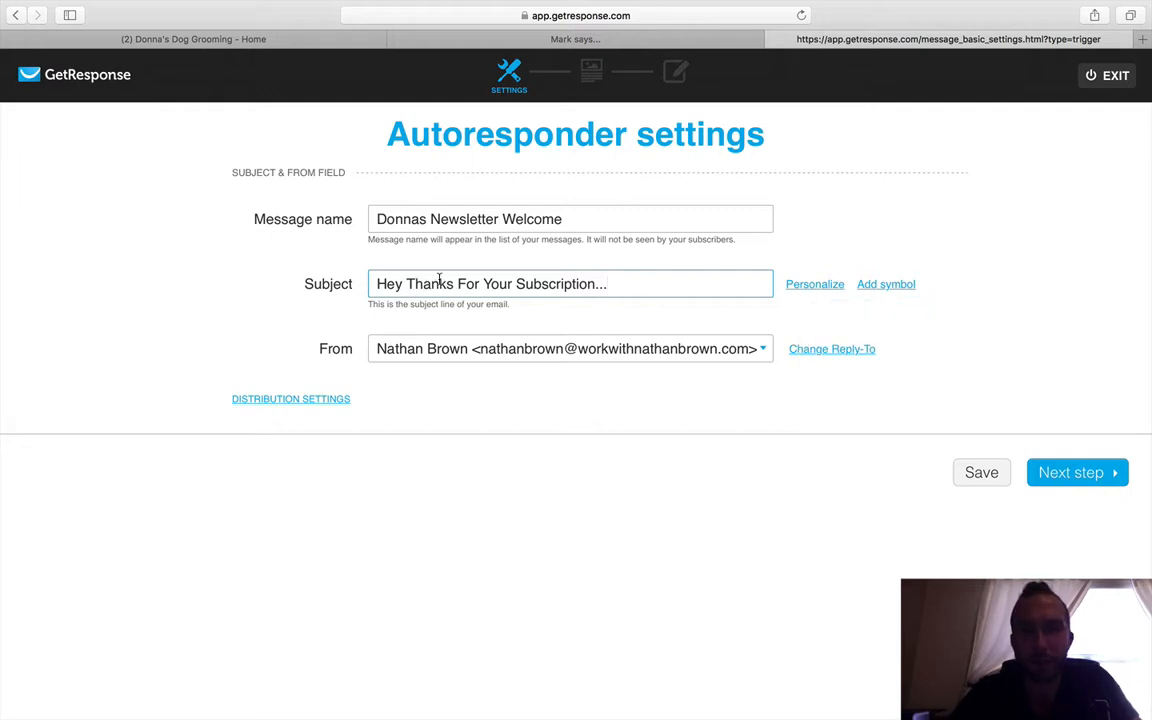
pyautogui.click(816, 286)
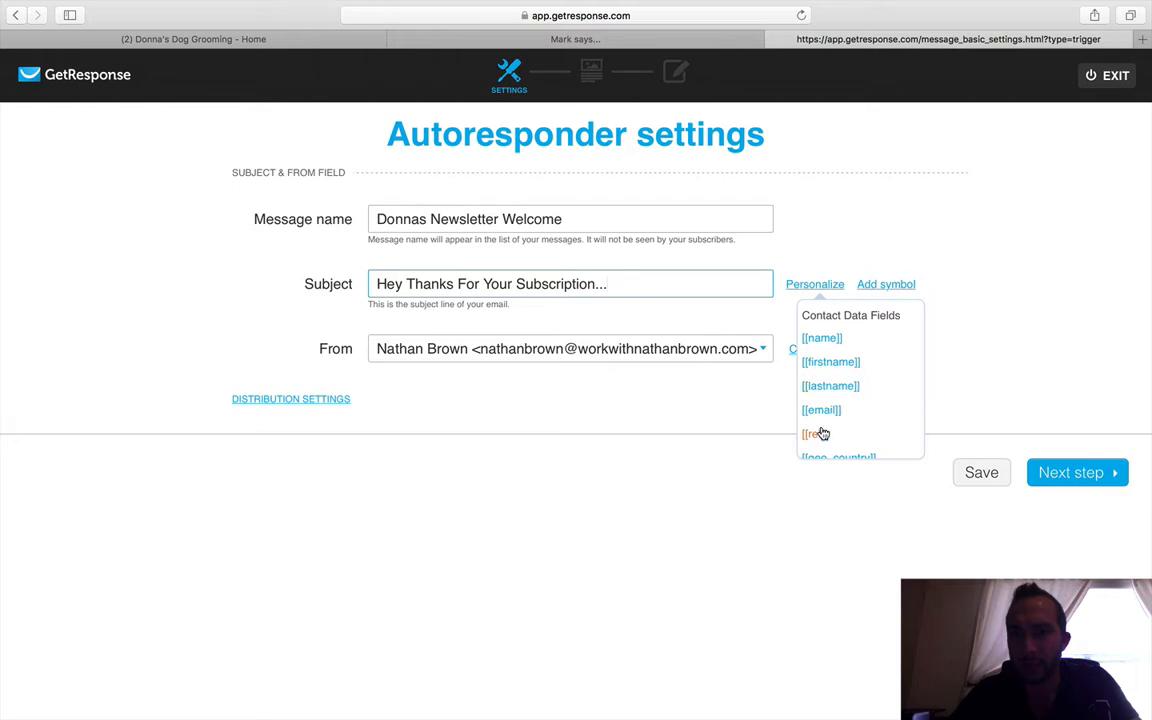
pyautogui.scroll(-3, 820, 432)
pyautogui.scroll(3, 820, 432)
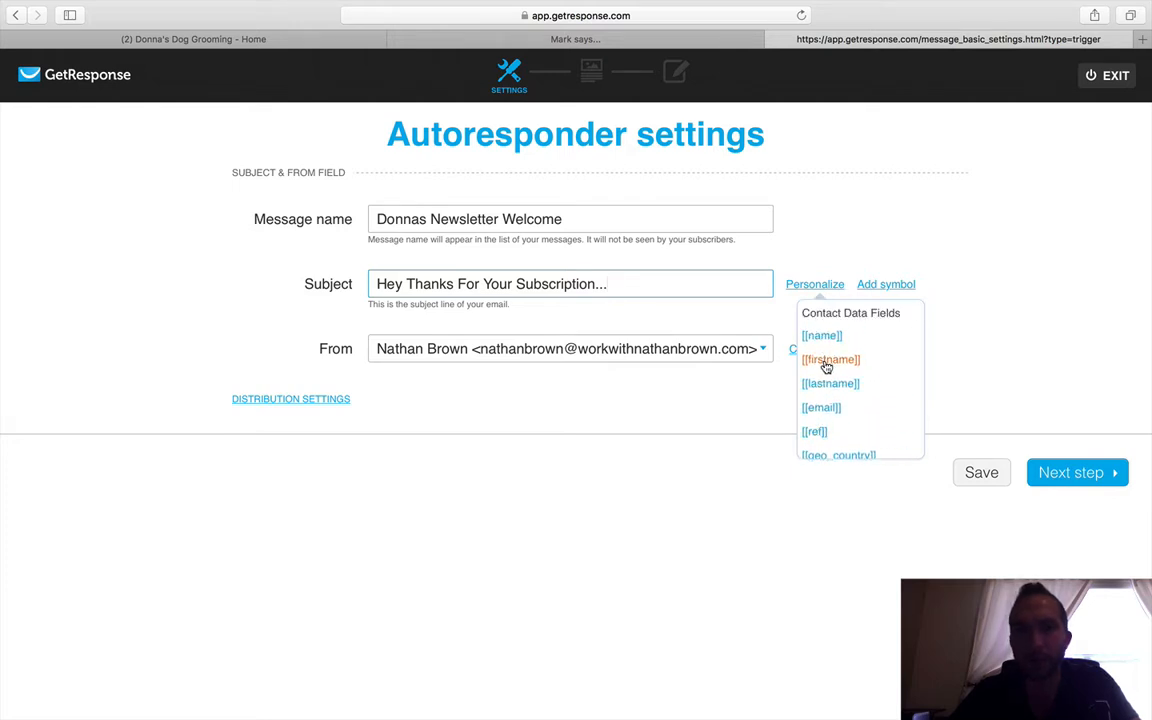
pyautogui.click(828, 237)
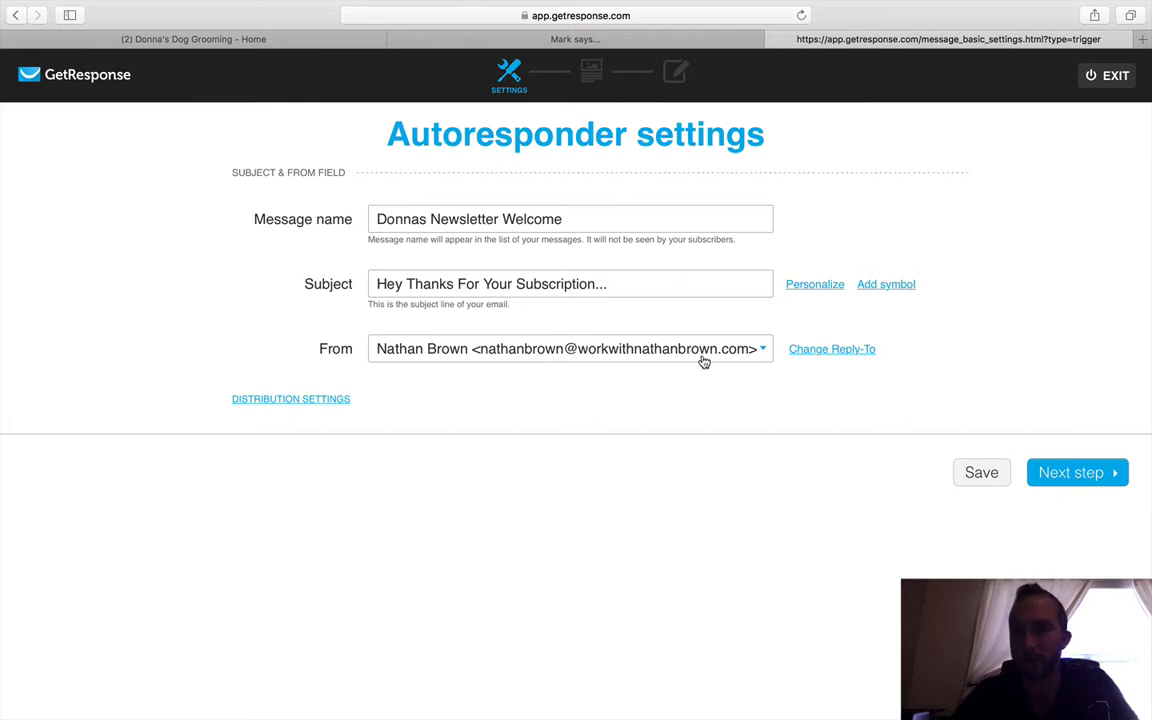
# - Continue to template selection and use the from-scratch "1 column-3" layout for the email
pyautogui.click(1072, 474)
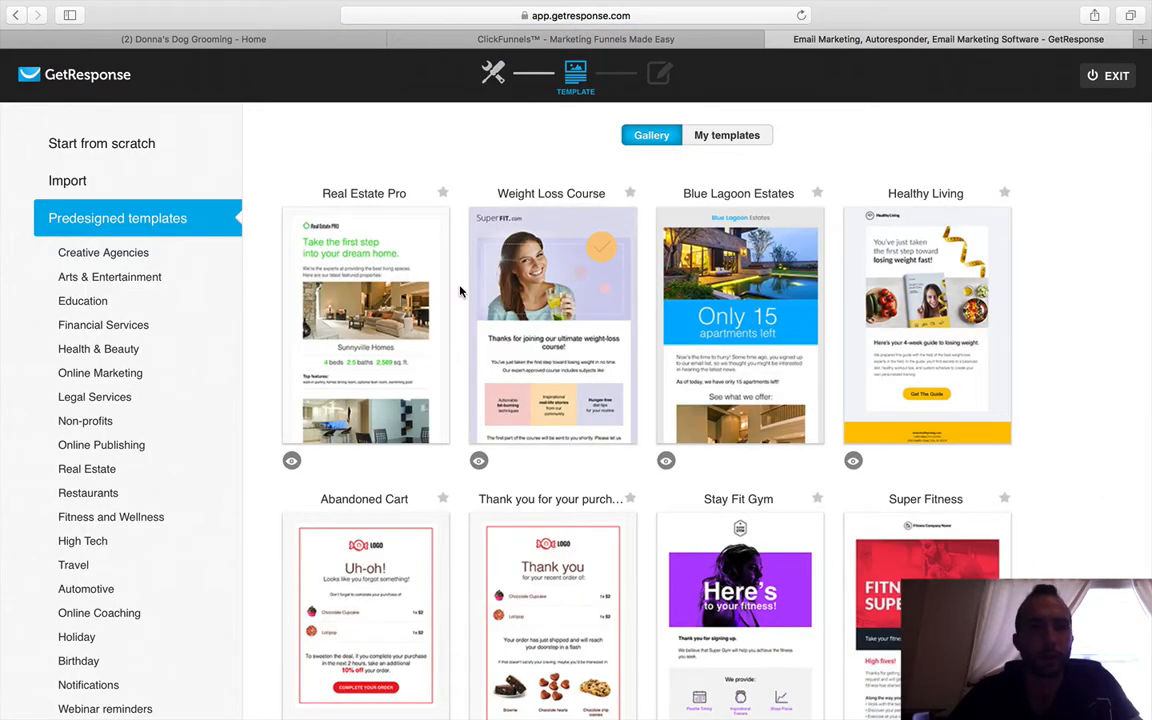
pyautogui.moveTo(386, 306)
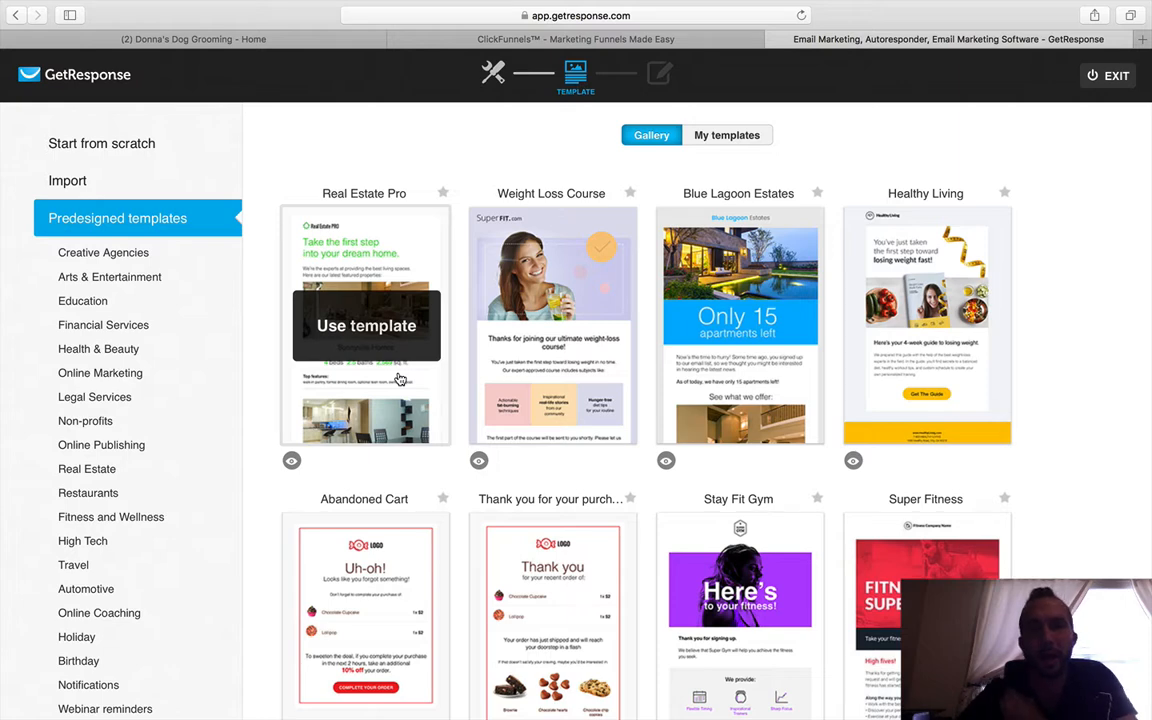
pyautogui.click(89, 153)
pyautogui.moveTo(301, 216)
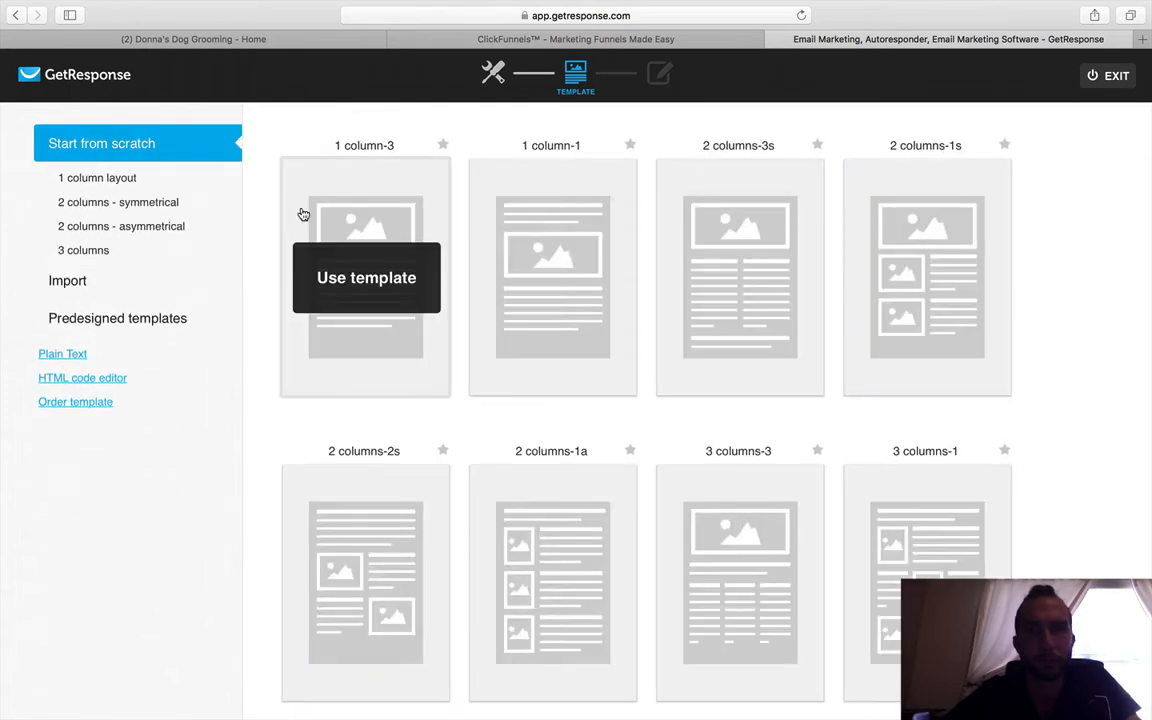
pyautogui.click(381, 220)
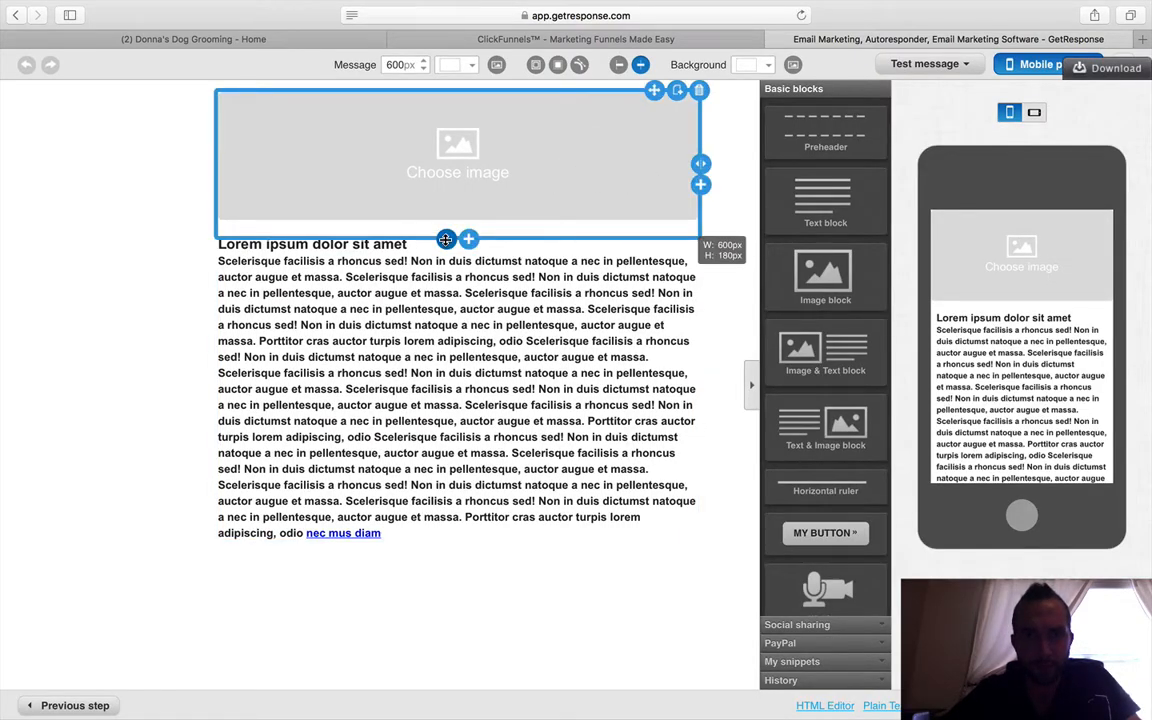
# - Enlarge the header image block to a height of 193 px and browse the iStock and personal image libraries for it
pyautogui.moveTo(446, 240)
pyautogui.mouseDown()
pyautogui.moveTo(440, 282)
pyautogui.moveTo(442, 252)
pyautogui.mouseUp()
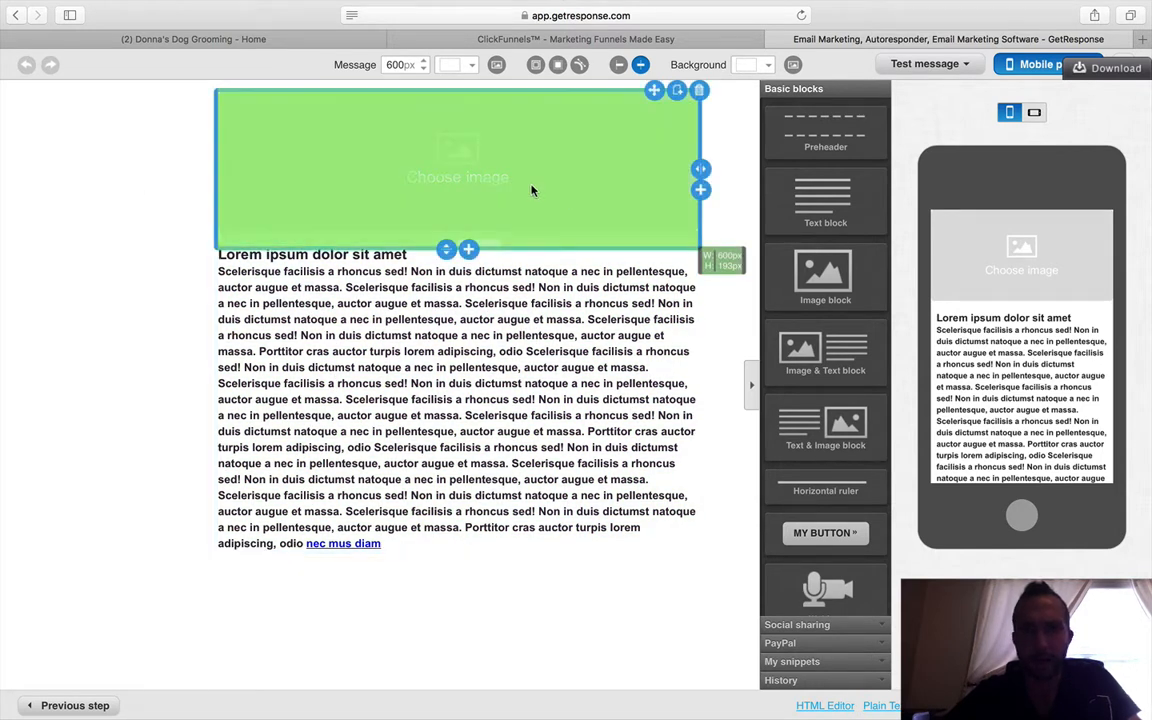
pyautogui.click(455, 166)
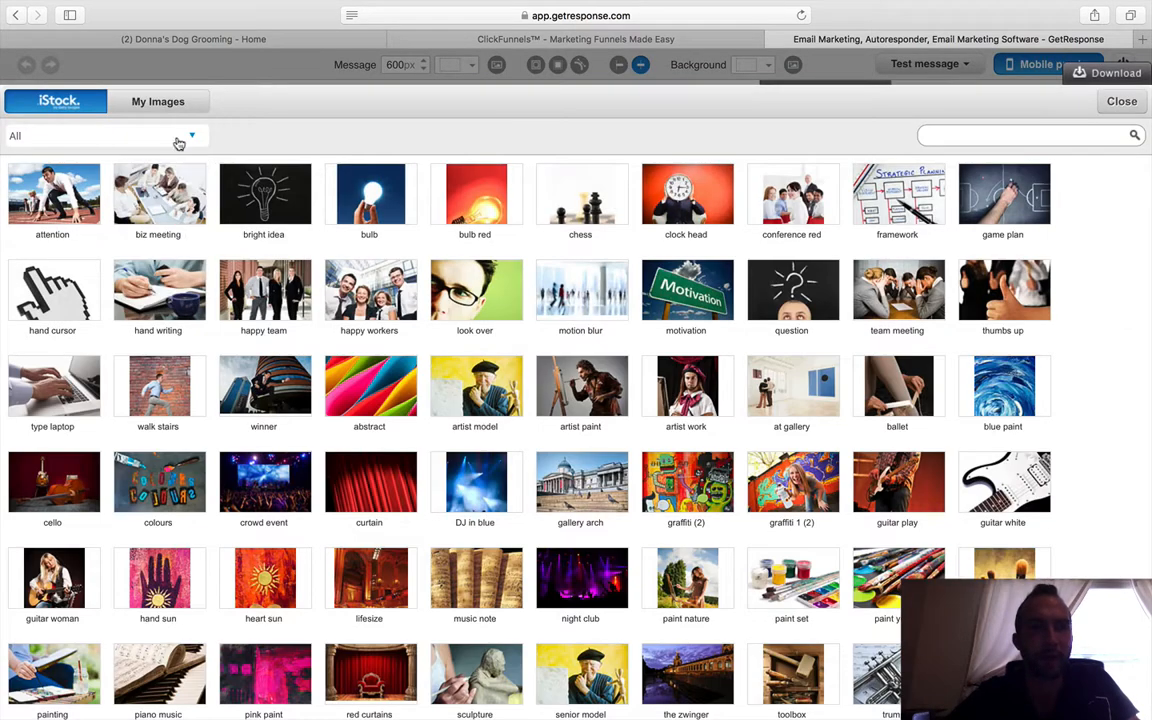
pyautogui.click(160, 110)
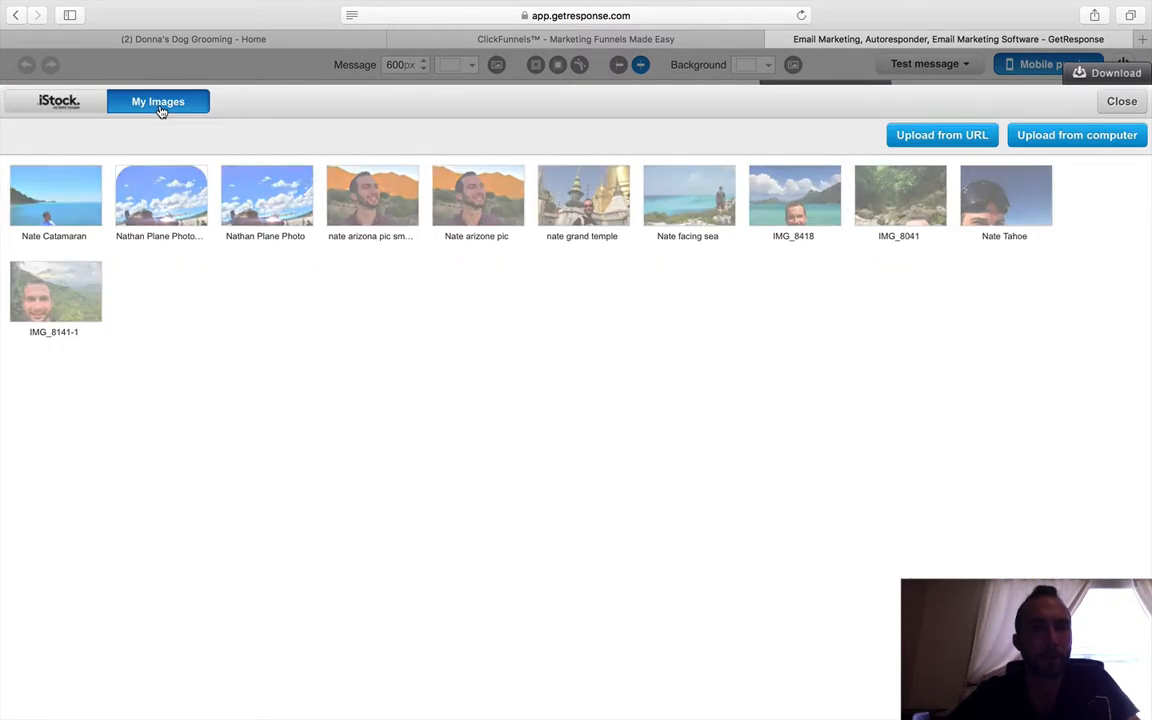
pyautogui.click(69, 96)
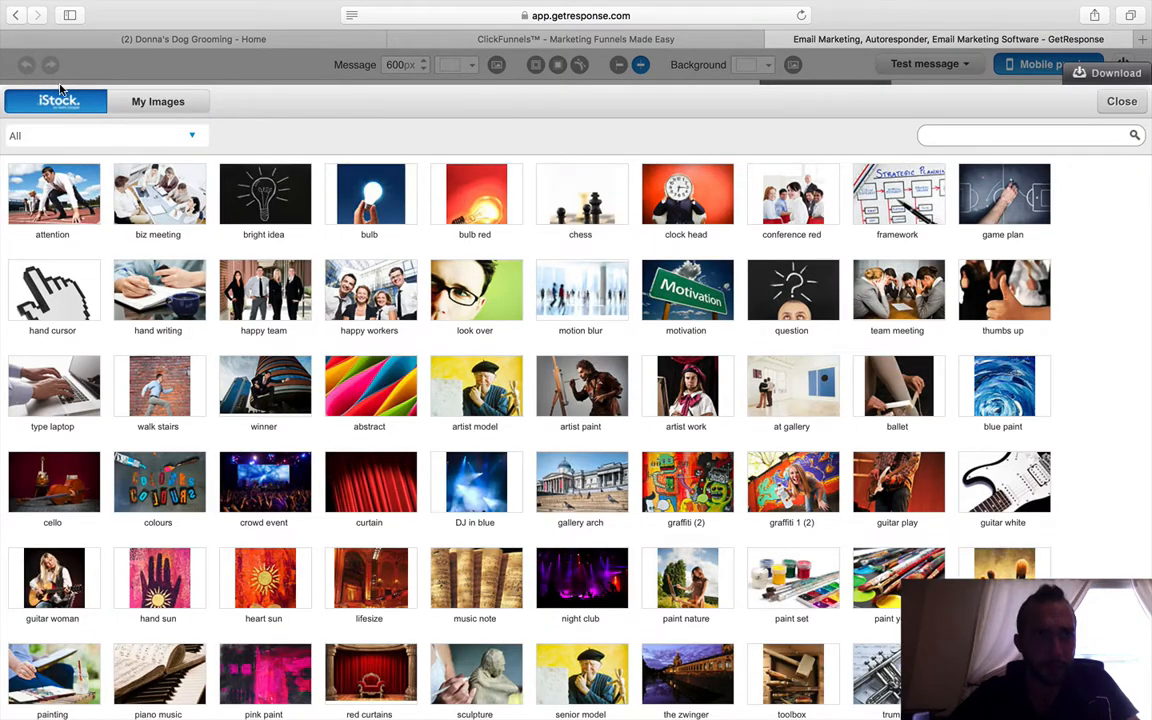
pyautogui.scroll(-3, 582, 390)
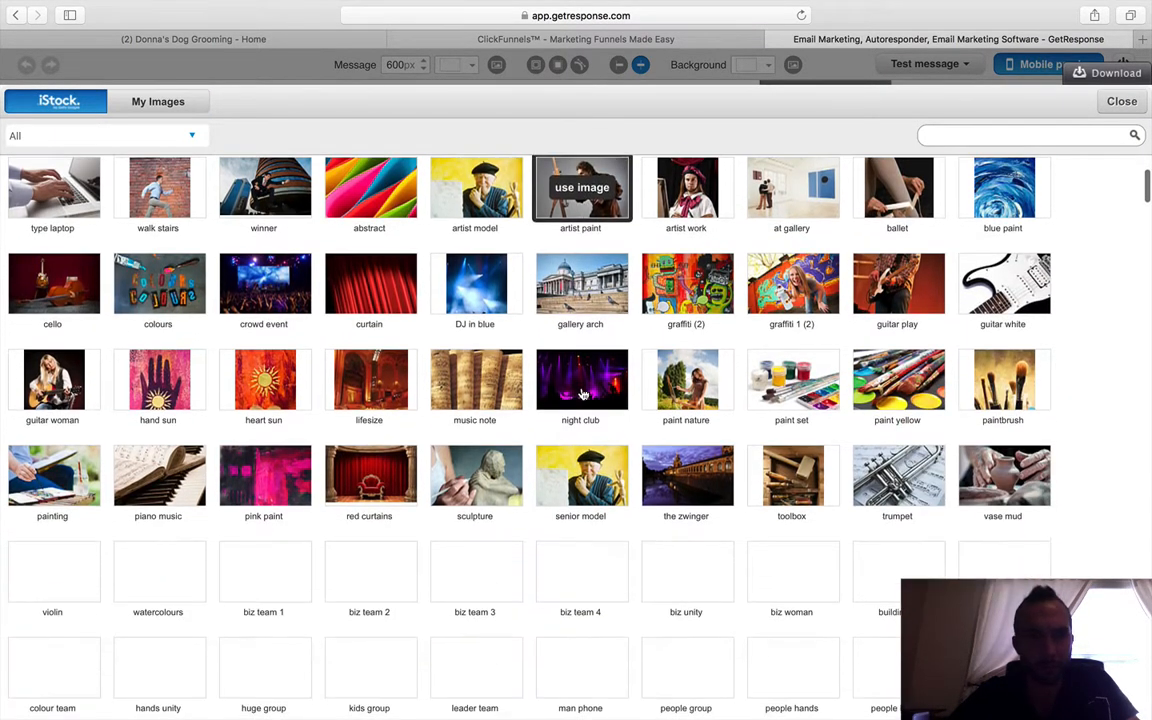
pyautogui.scroll(-1, 582, 396)
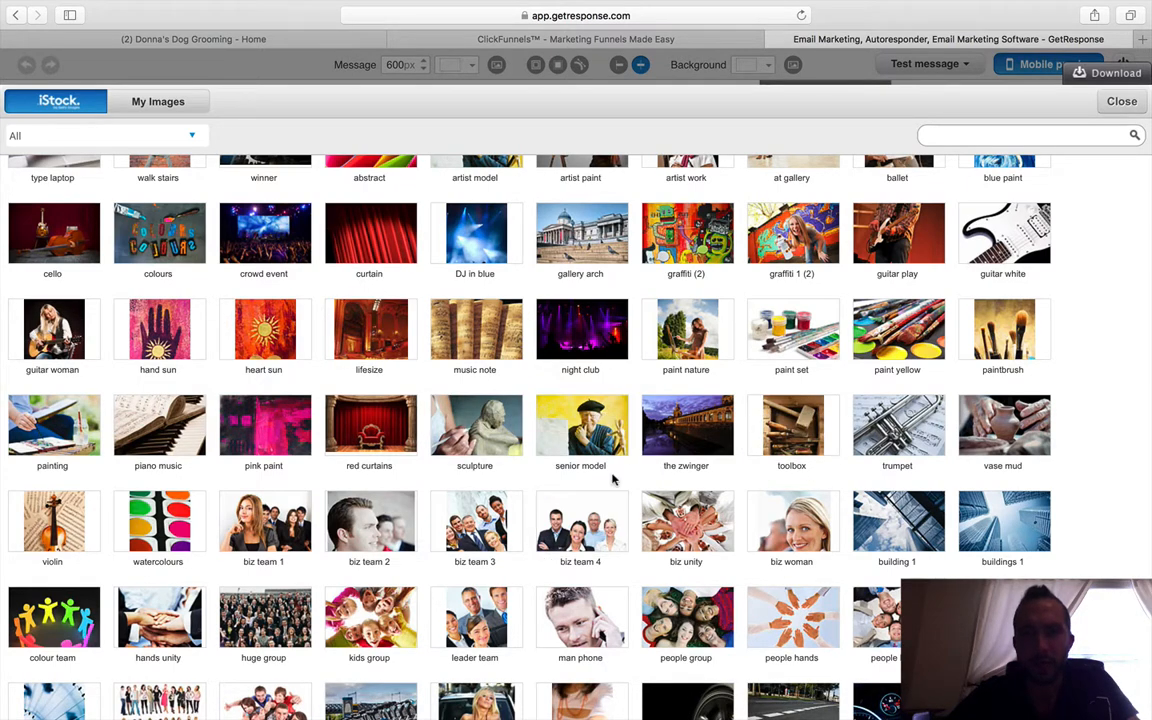
pyautogui.scroll(4, 400, 310)
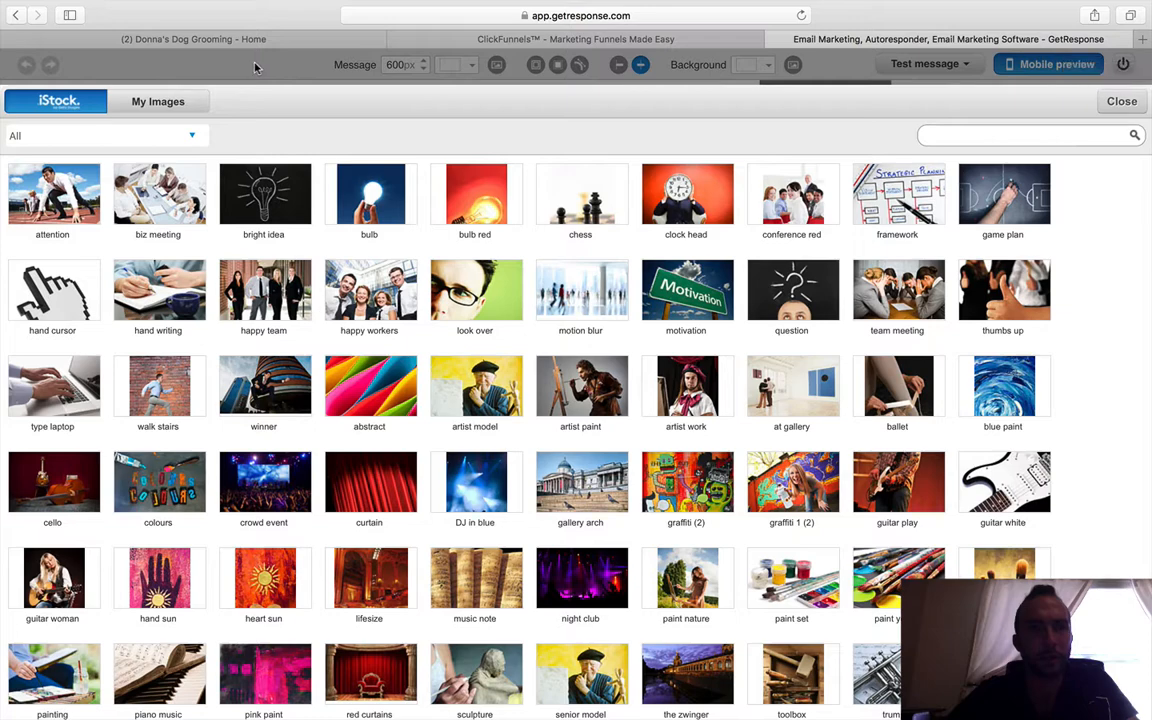
pyautogui.click(1121, 102)
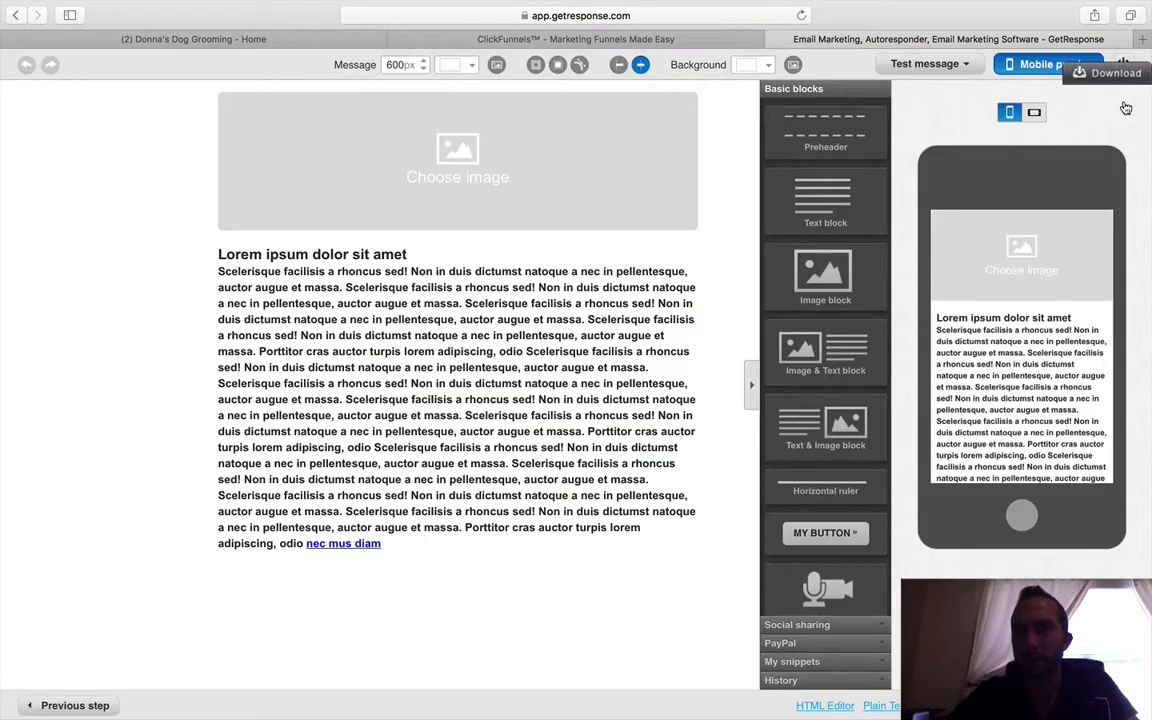
# - Delete the placeholder heading and body paragraph from the email's text block
pyautogui.click(514, 303)
pyautogui.doubleClick(473, 481)
pyautogui.tripleClick(471, 484)
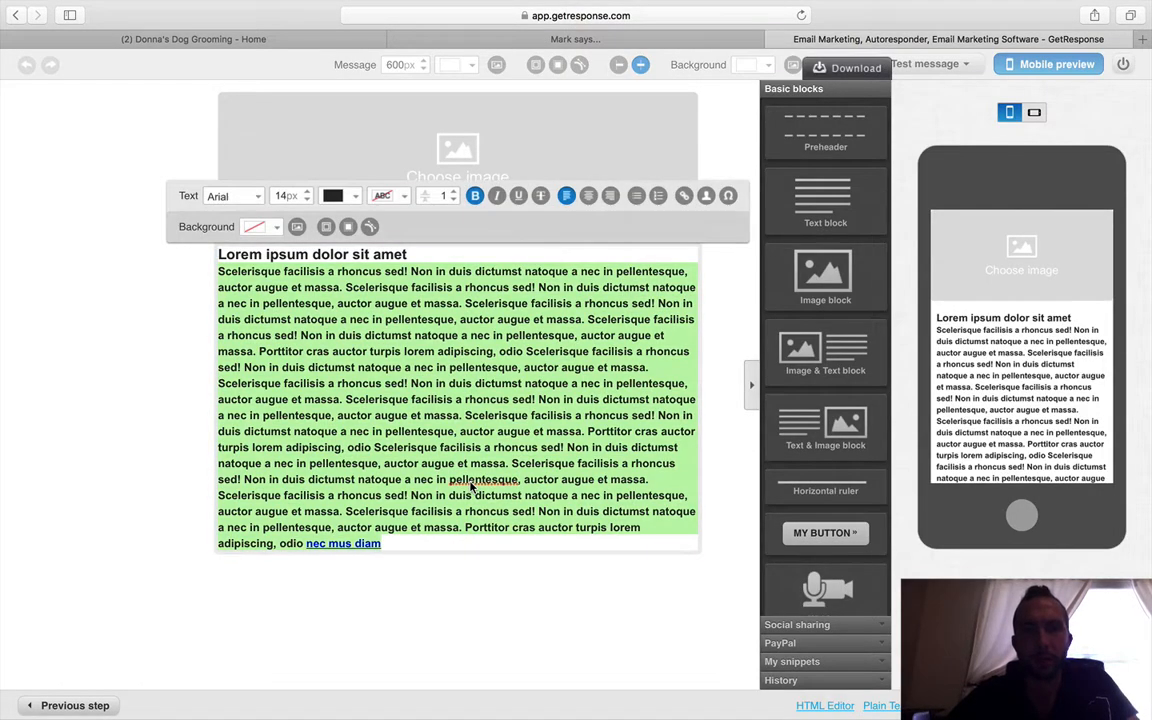
pyautogui.press('BackSpace')
pyautogui.press('BackSpace')
pyautogui.press('BackSpace')
pyautogui.press('BackSpace')
pyautogui.press('BackSpace')
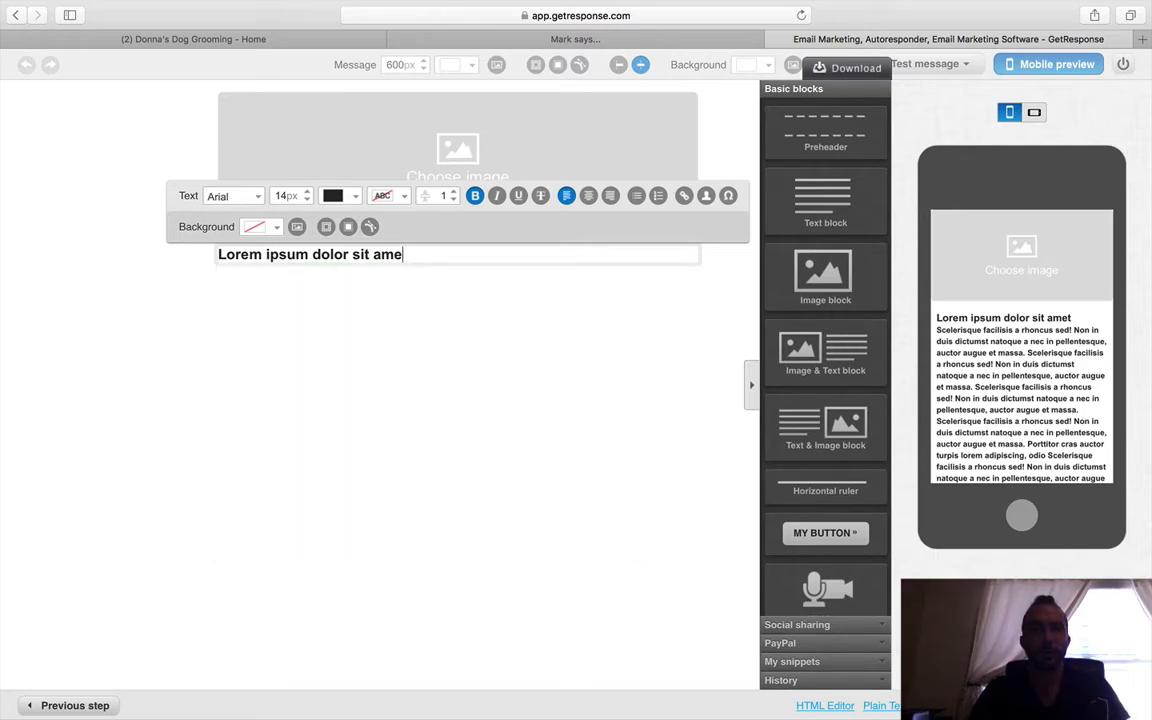
pyautogui.press('BackSpace')
pyautogui.press('BackSpace')
pyautogui.press('BackSpace')
pyautogui.press('BackSpace')
pyautogui.press('BackSpace')
pyautogui.press('BackSpace')
pyautogui.press('BackSpace')
pyautogui.press('BackSpace')
pyautogui.press('BackSpace')
pyautogui.press('BackSpace')
pyautogui.press('BackSpace')
pyautogui.press('BackSpace')
pyautogui.press('BackSpace')
pyautogui.press('BackSpace')
pyautogui.press('BackSpace')
pyautogui.press('BackSpace')
pyautogui.press('BackSpace')
pyautogui.press('BackSpace')
pyautogui.press('BackSpace')
pyautogui.press('BackSpace')
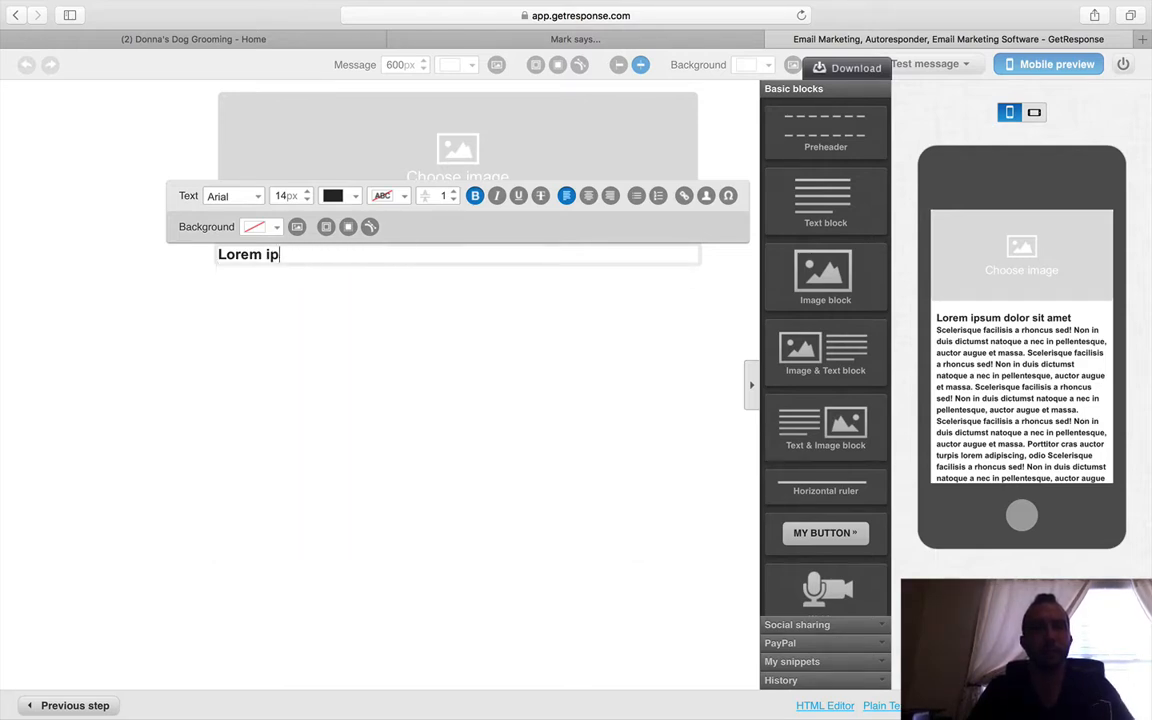
# - Write "Hey Thanks For your subscription!" as the first line of the email's text block
pyautogui.write('Hey T')
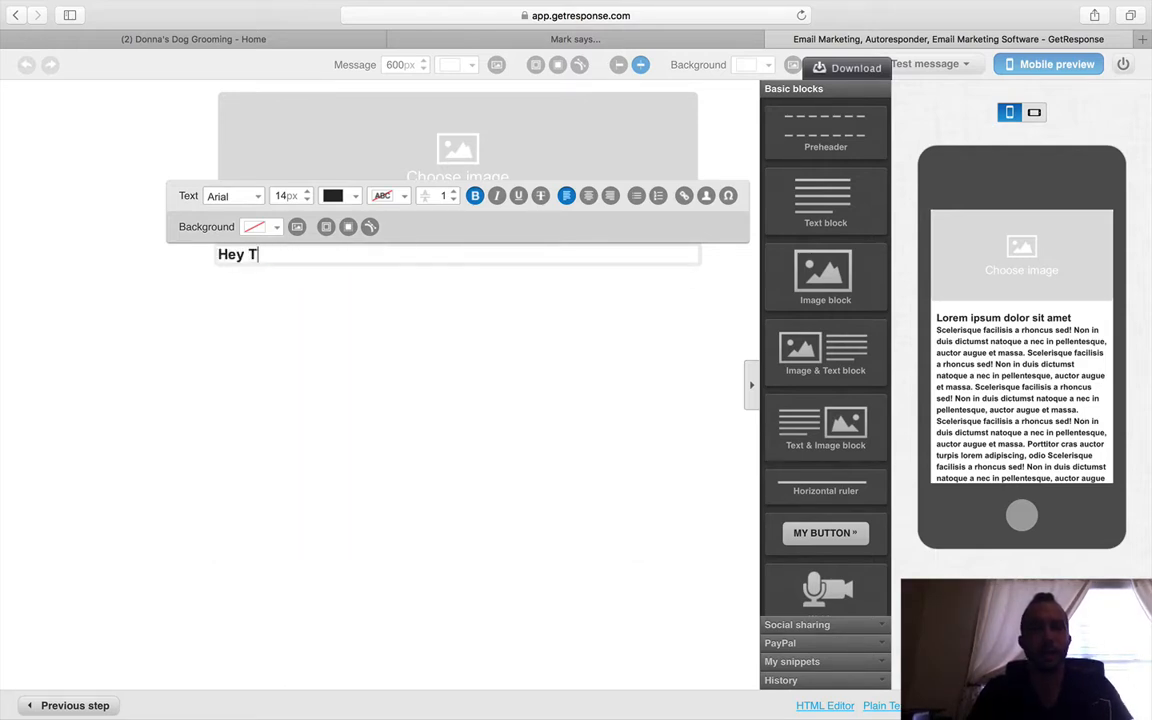
pyautogui.write('hanks For your ')
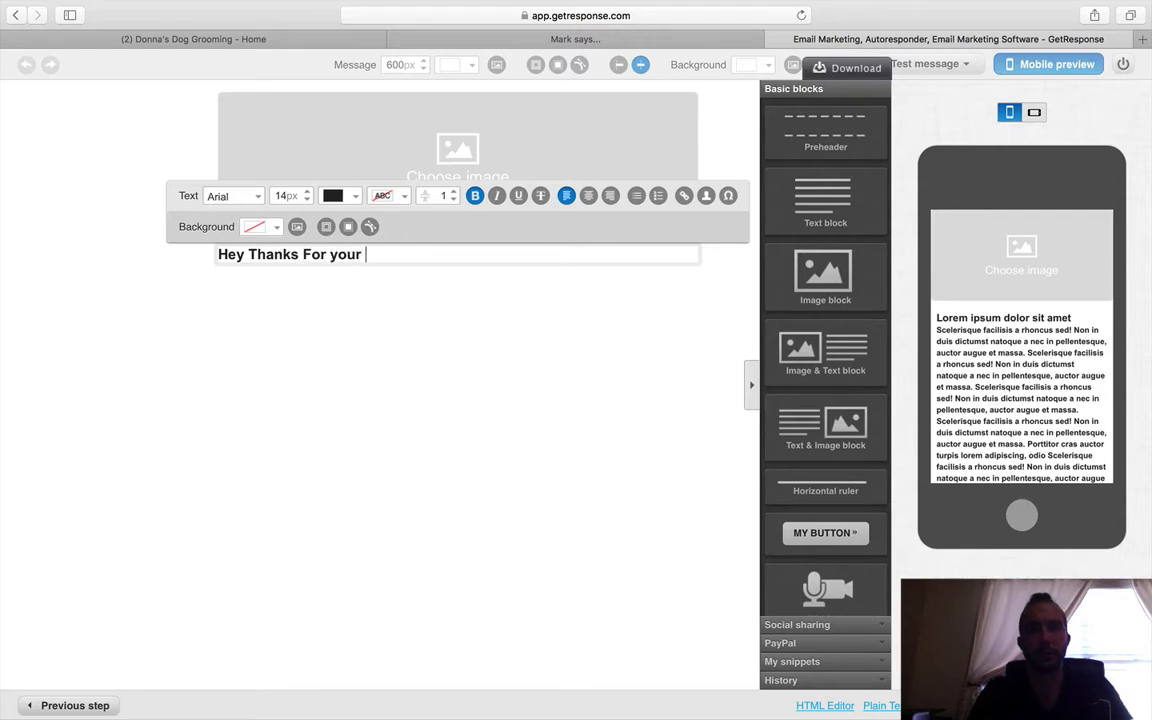
pyautogui.write('subscription')
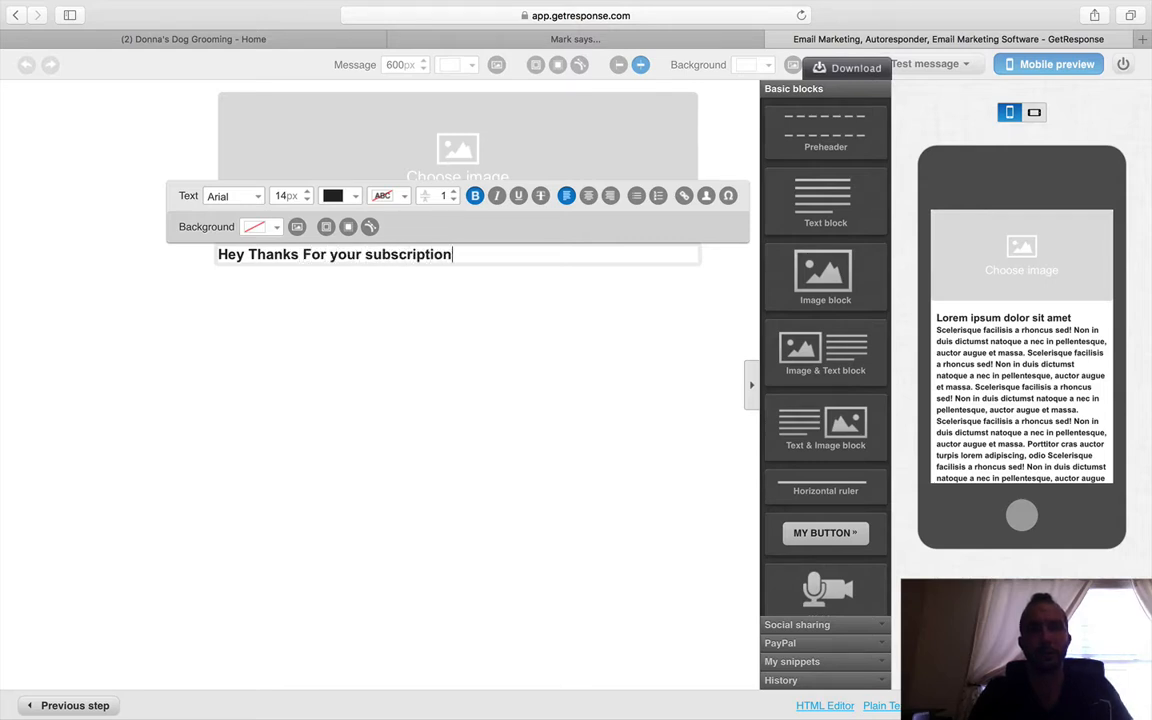
pyautogui.write('!')
pyautogui.press('Return')
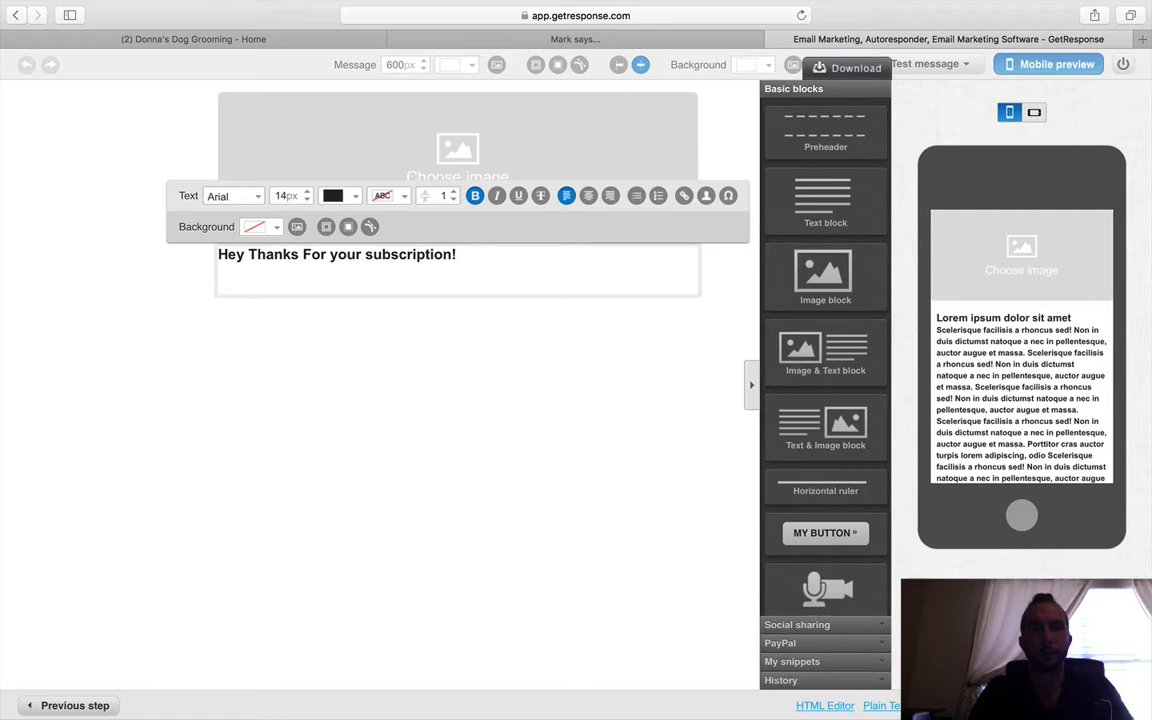
# - Add the line "Hope you enjoy your 50% off...." below the greeting, followed by blank space
pyautogui.write('Hope you en')
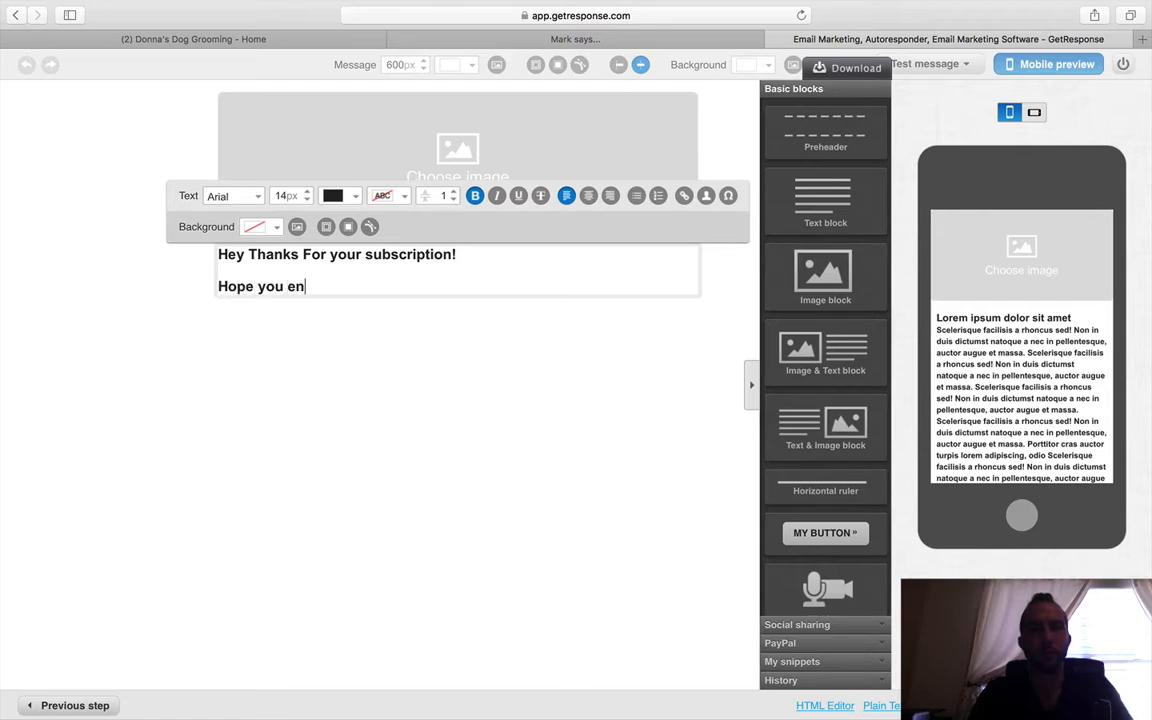
pyautogui.write('joy your 5')
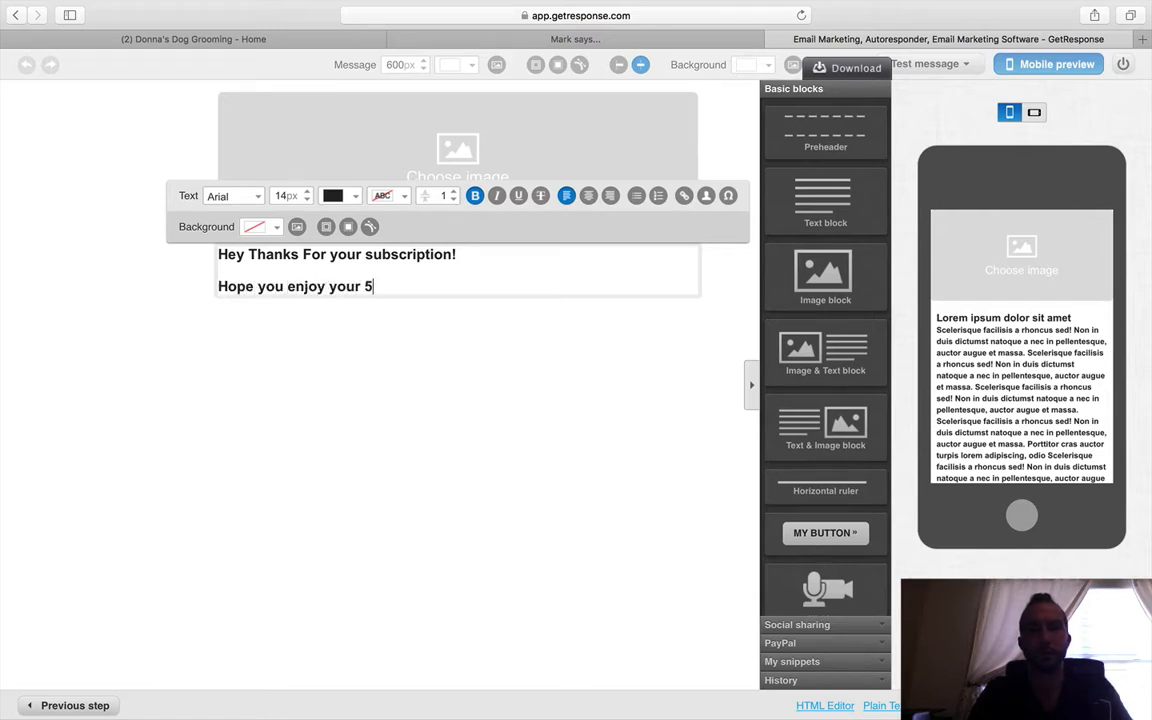
pyautogui.write('0% off...')
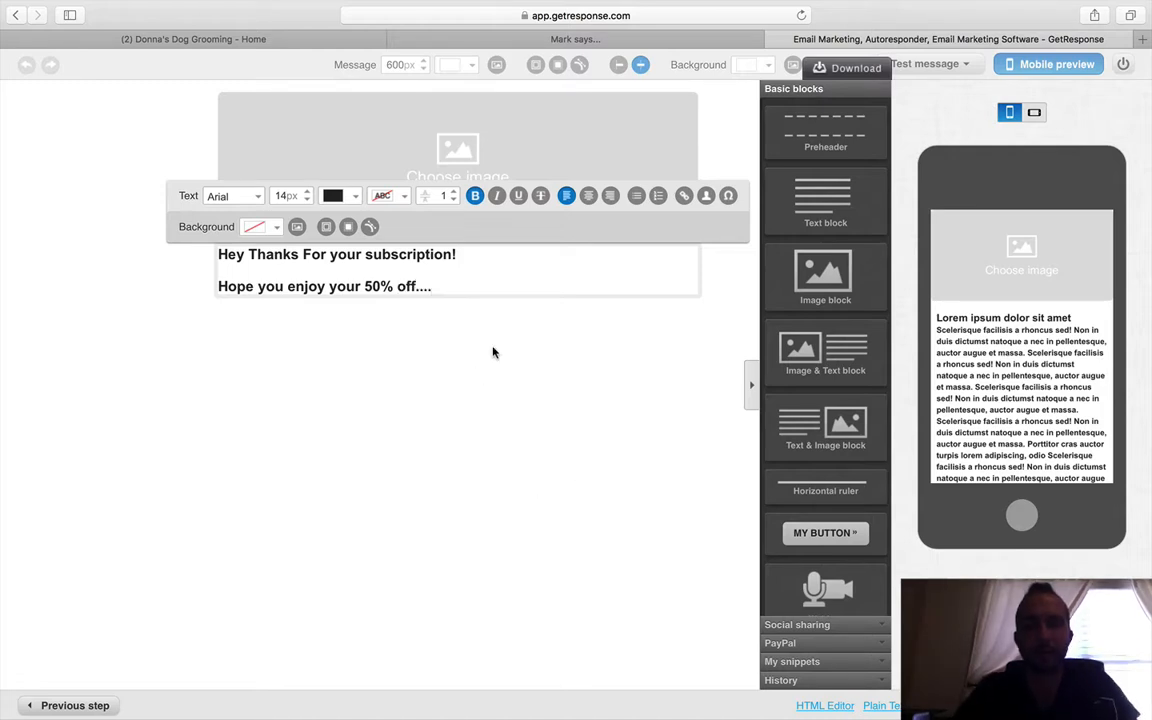
pyautogui.press('Return')
pyautogui.press('Return')
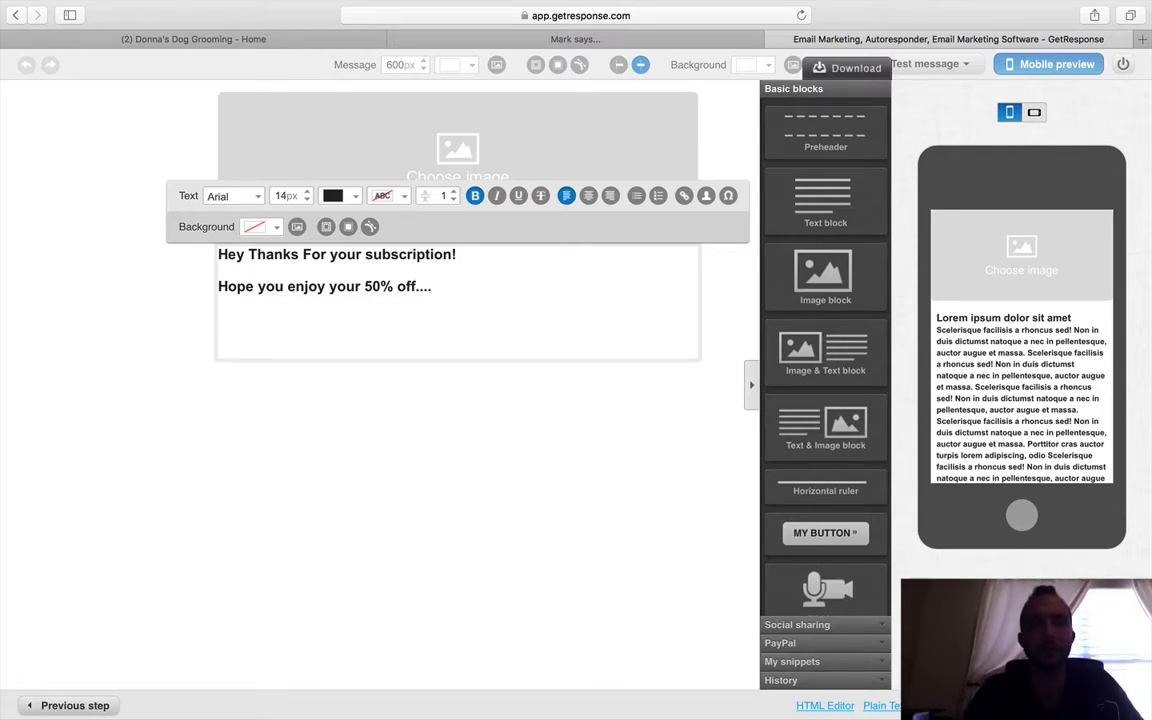
pyautogui.write('Contac')
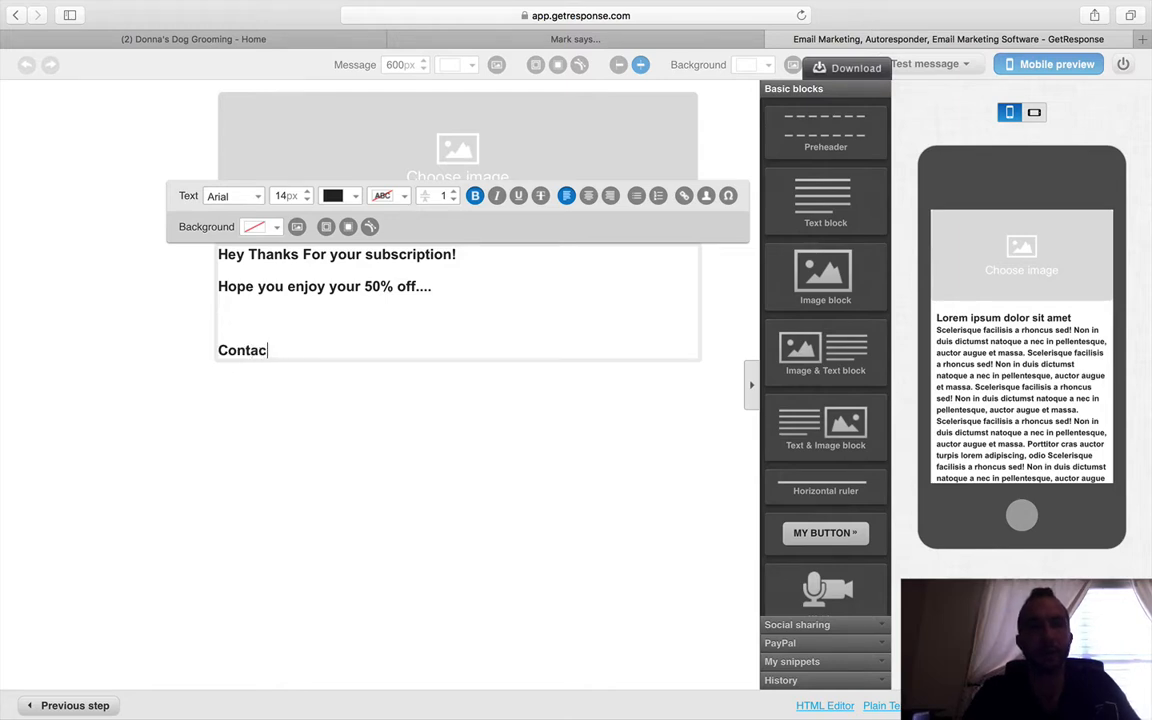
pyautogui.press('BackSpace')
pyautogui.press('BackSpace')
pyautogui.press('BackSpace')
pyautogui.press('BackSpace')
pyautogui.press('BackSpace')
pyautogui.press('BackSpace')
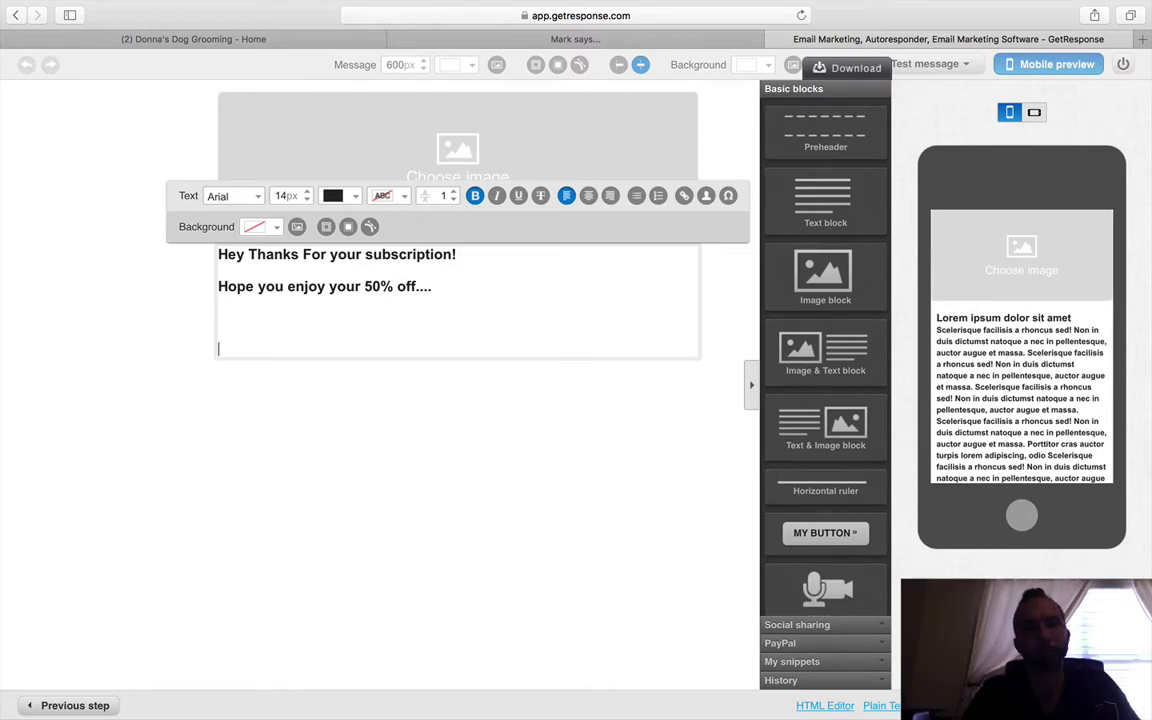
pyautogui.write('RE')
pyautogui.press('BackSpace')
pyautogui.press('BackSpace')
# - Add the closing line "Contact Me HERE" below the discount message in the text block
pyautogui.press('Return')
pyautogui.write('COnt')
pyautogui.press('BackSpace')
pyautogui.press('BackSpace')
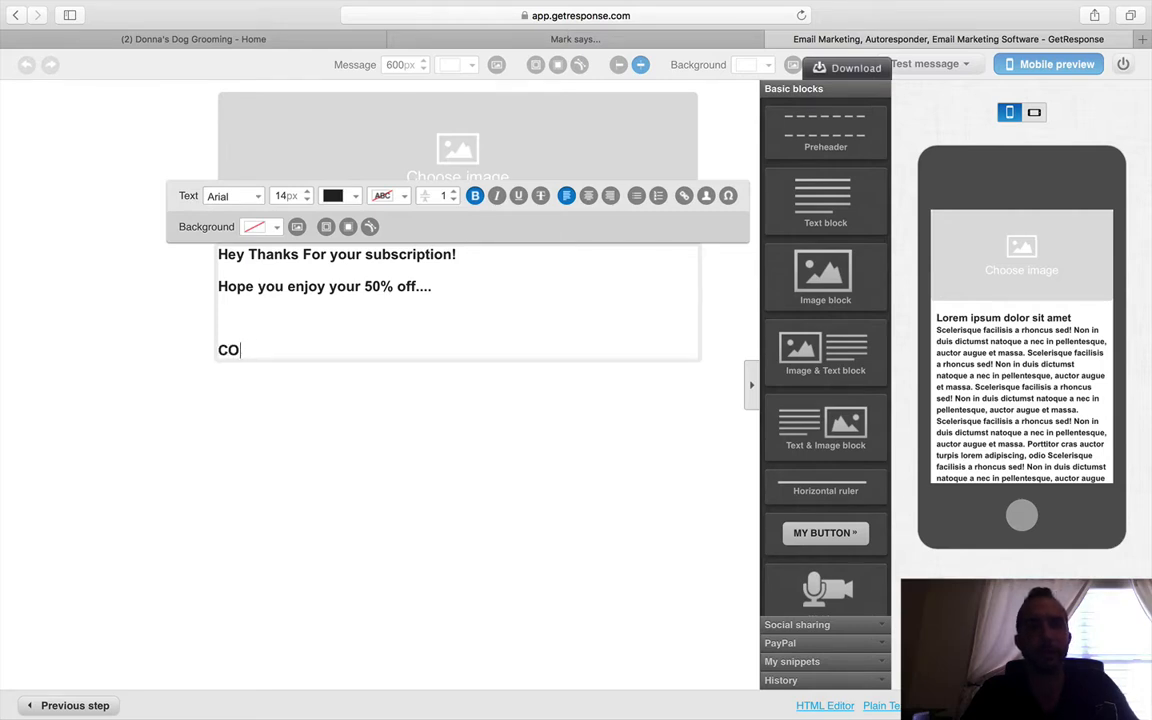
pyautogui.press('BackSpace')
pyautogui.write('ontact')
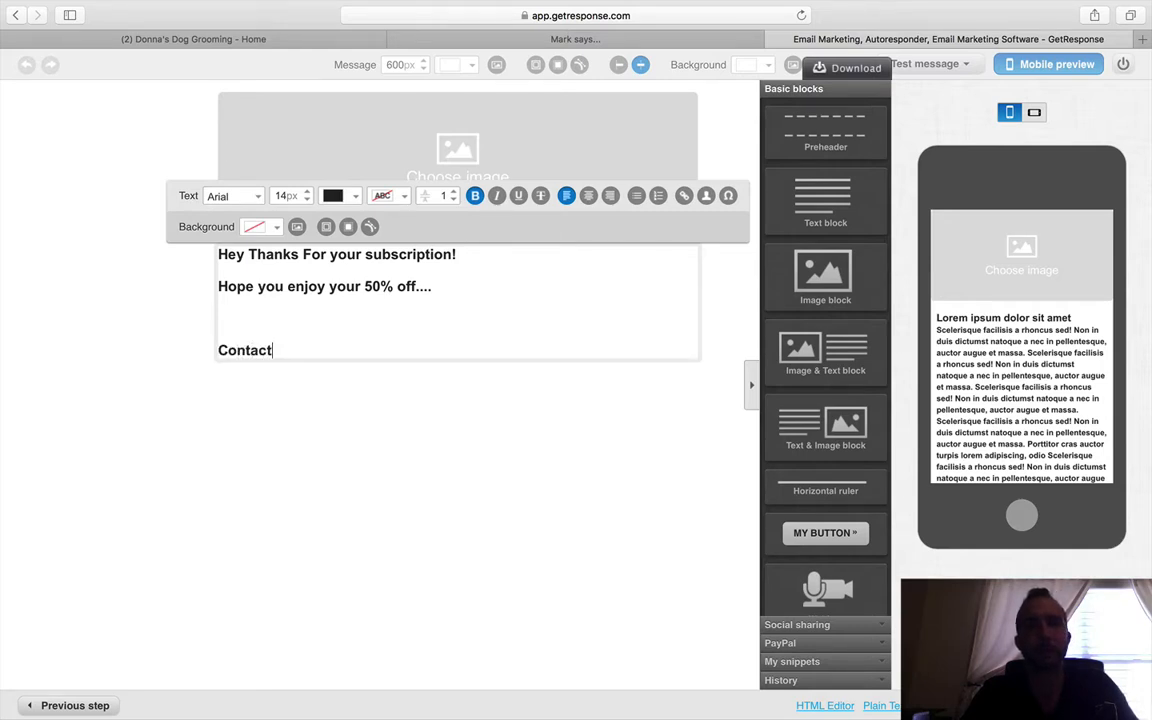
pyautogui.write(' Me here')
pyautogui.press('BackSpace')
pyautogui.press('BackSpace')
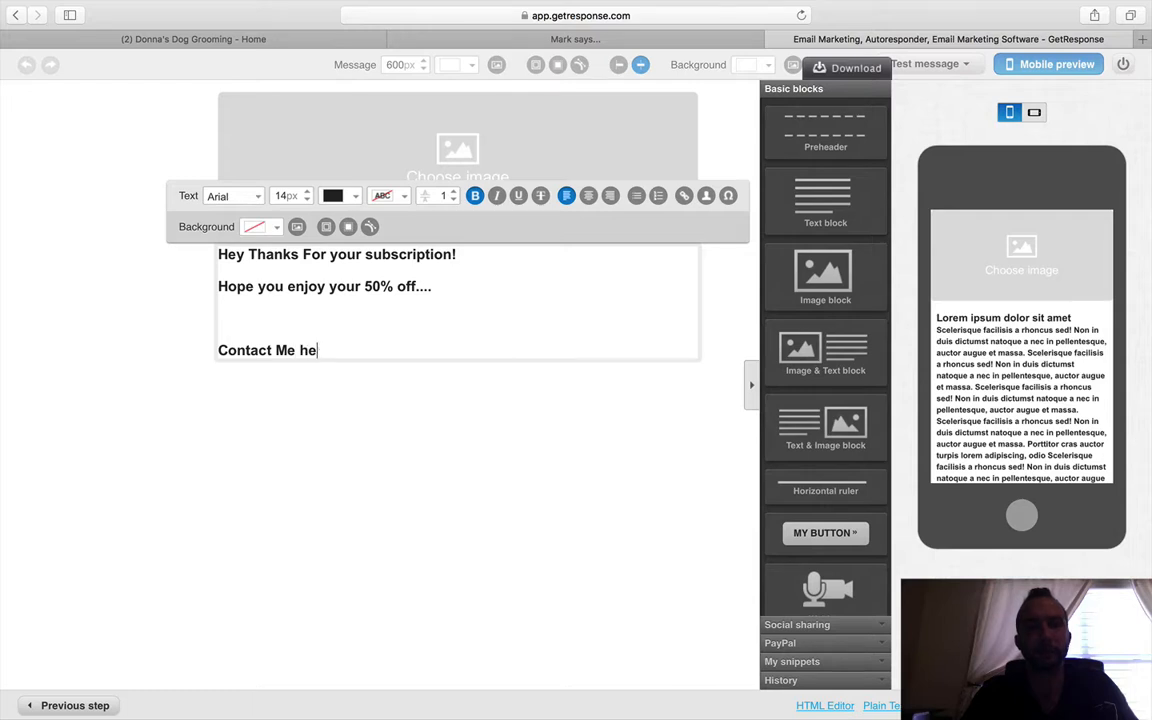
pyautogui.press('BackSpace')
pyautogui.write('HERERE')
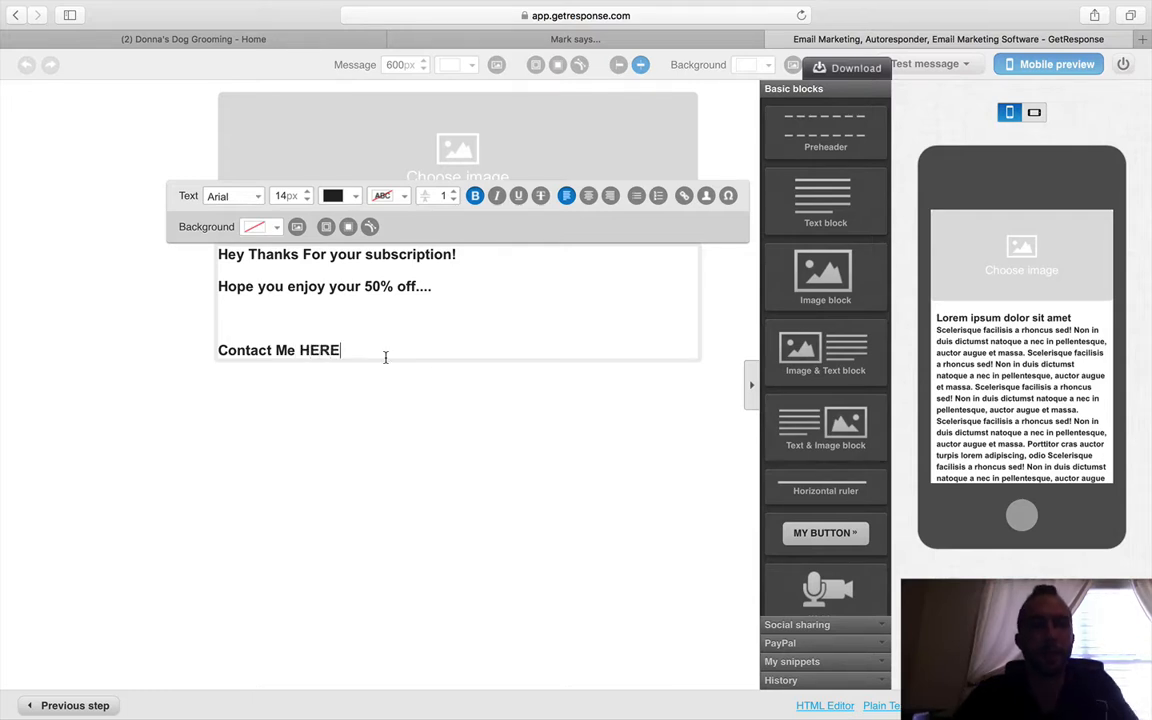
pyautogui.moveTo(341, 351); pyautogui.dragTo(304, 350)
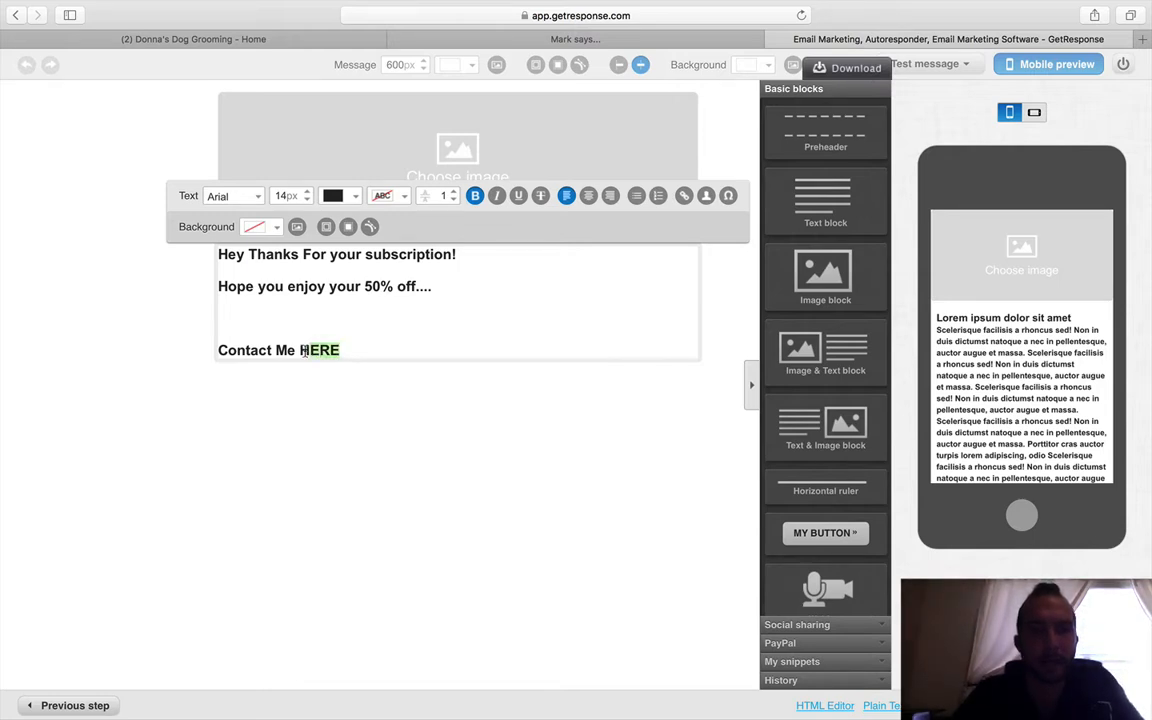
pyautogui.click(685, 199)
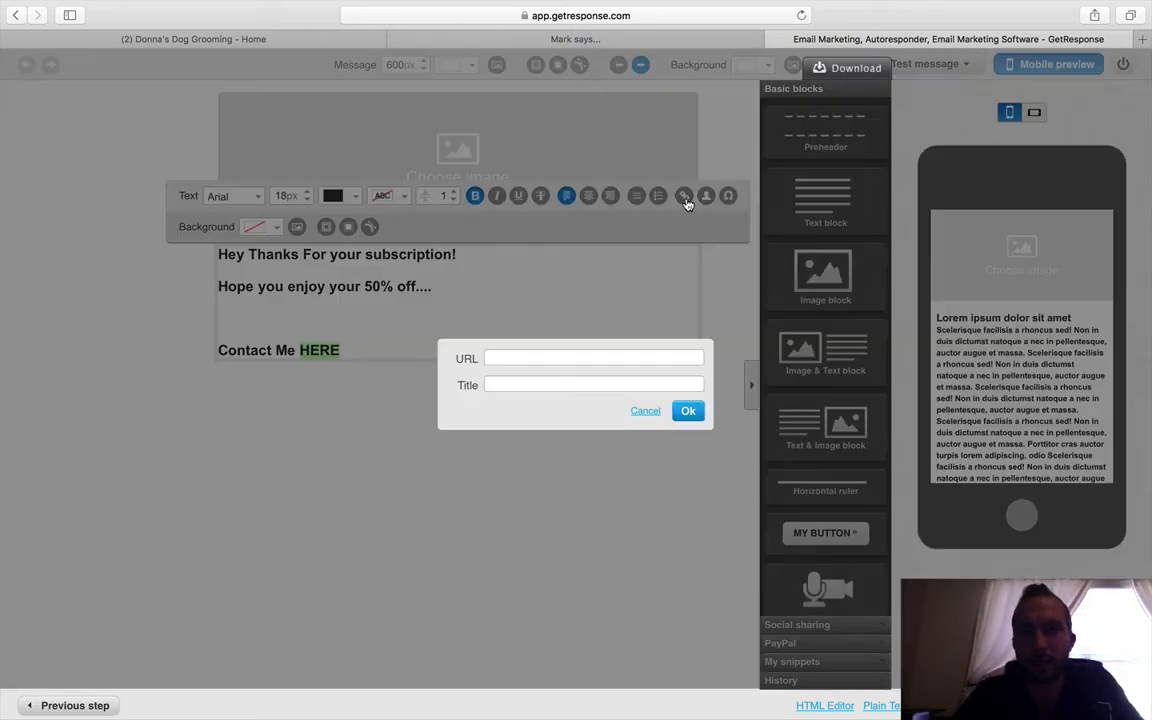
pyautogui.click(502, 358)
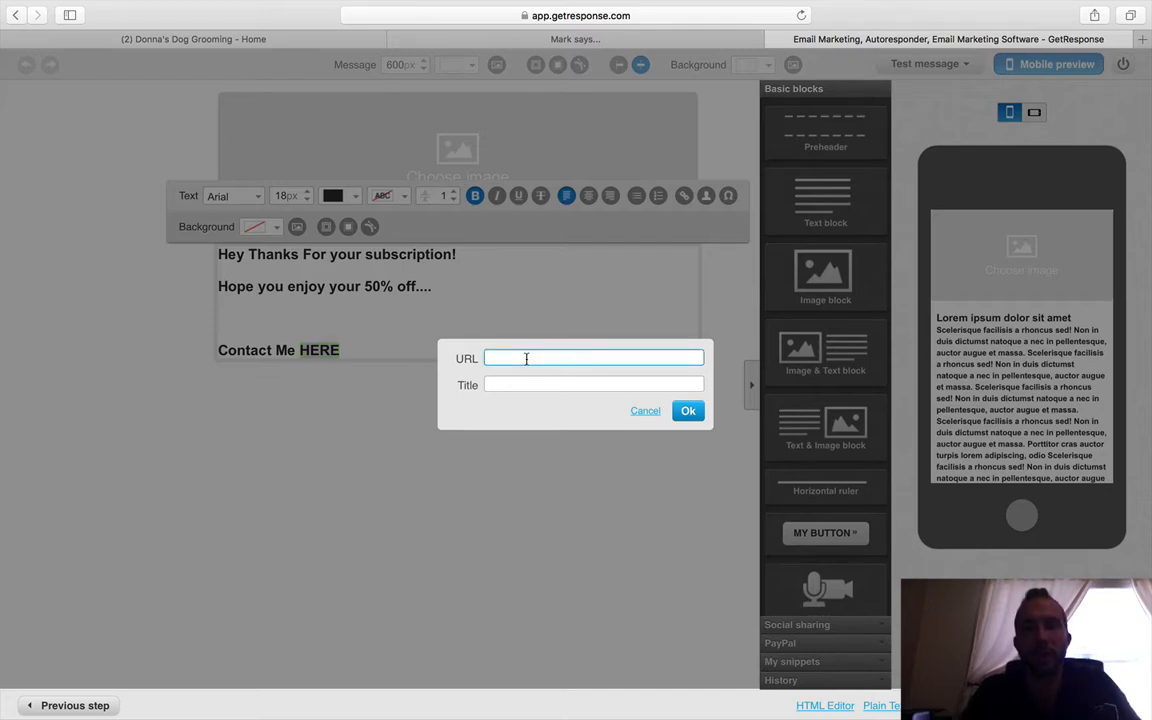
pyautogui.write('http')
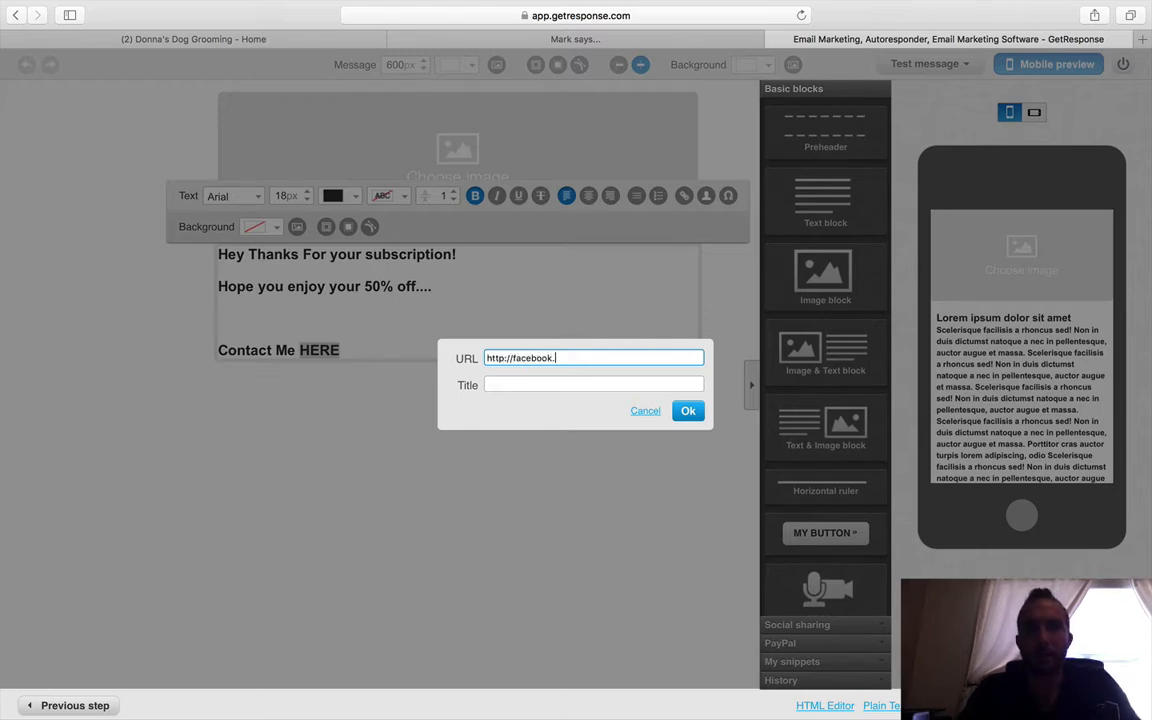
pyautogui.write('://facebook.com/do')
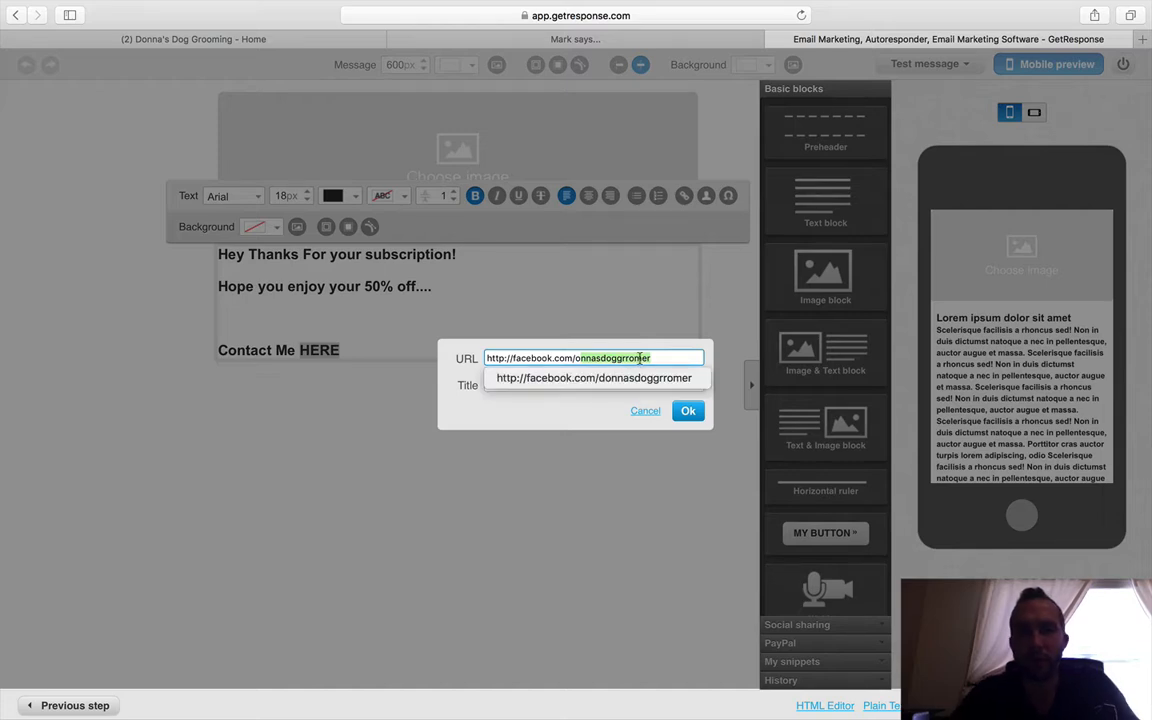
# - Check the web address of the Donna's Dog Grooming Facebook page, return to the email editor, and apply the link to HERE
pyautogui.click(203, 36)
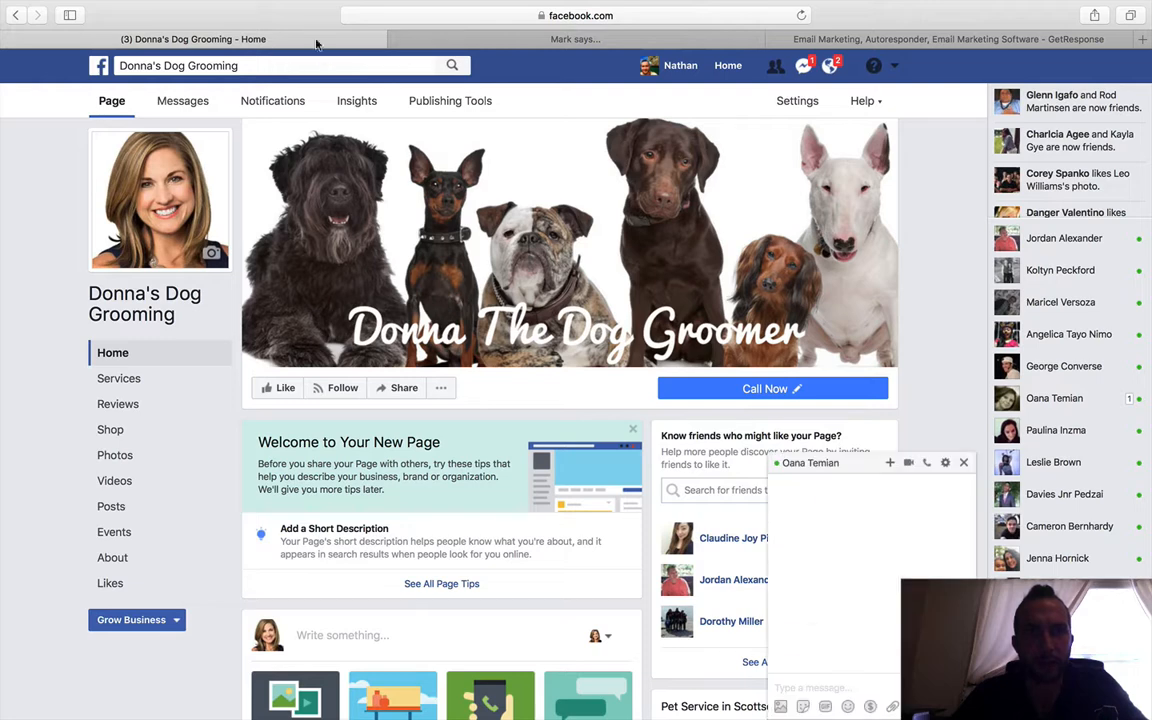
pyautogui.click(604, 30)
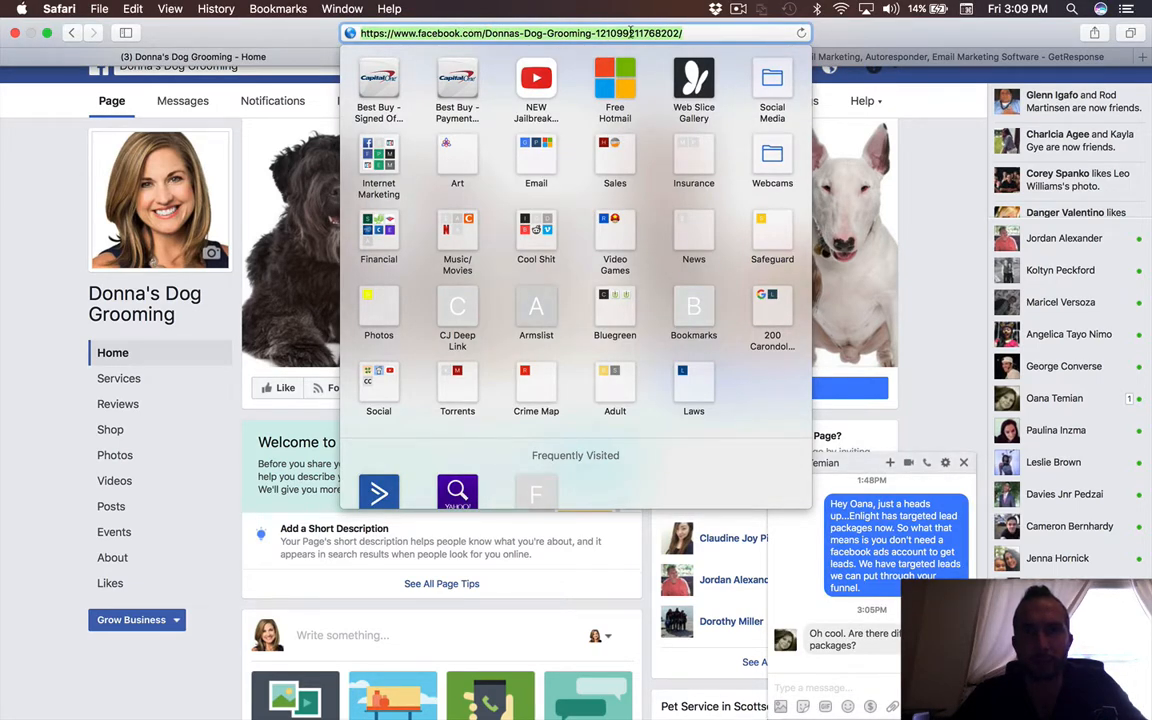
pyautogui.click(212, 38)
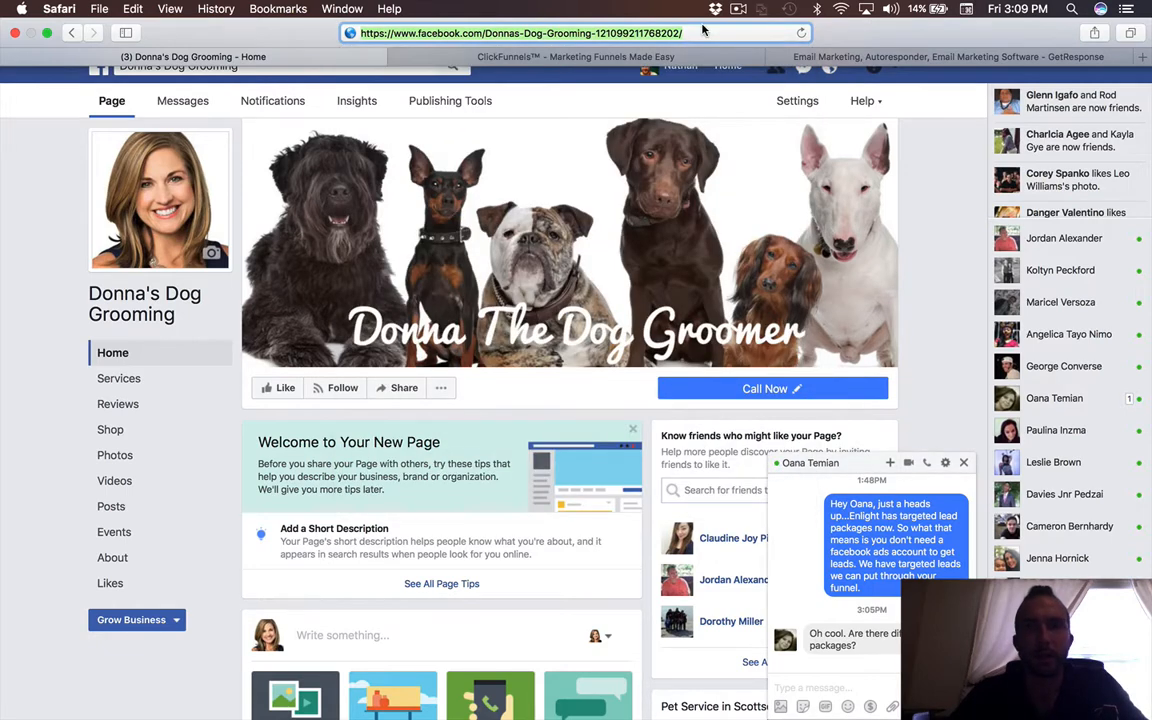
pyautogui.click(897, 58)
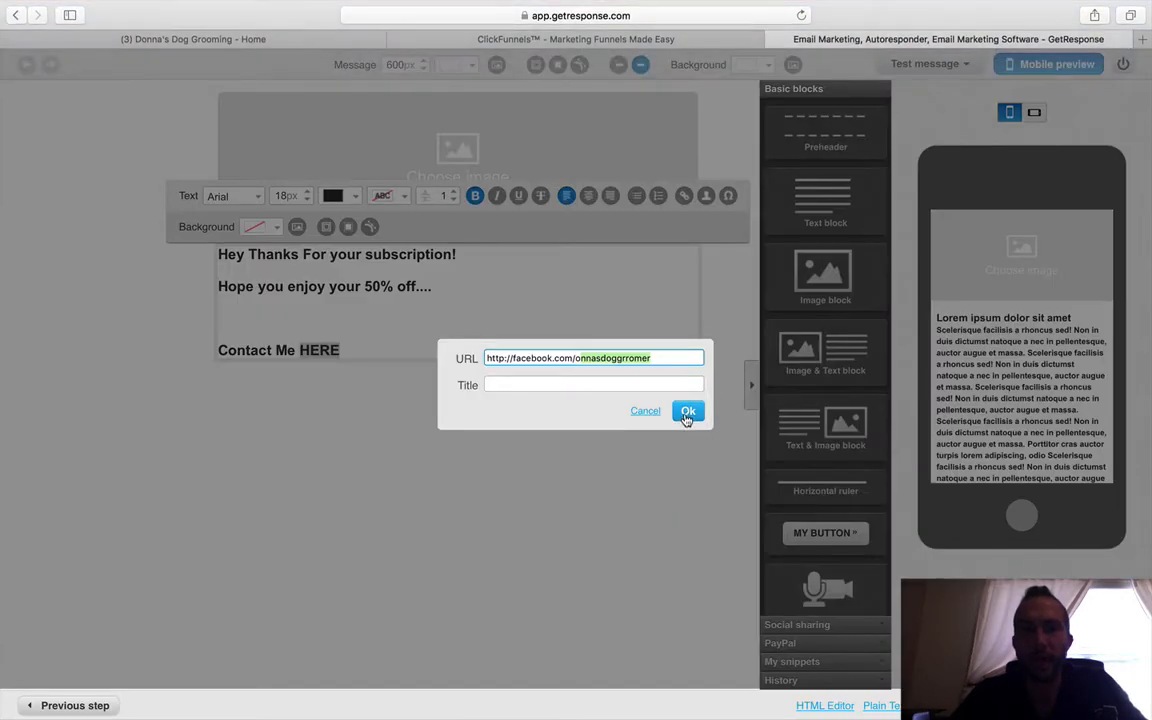
pyautogui.click(683, 411)
pyautogui.click(428, 334)
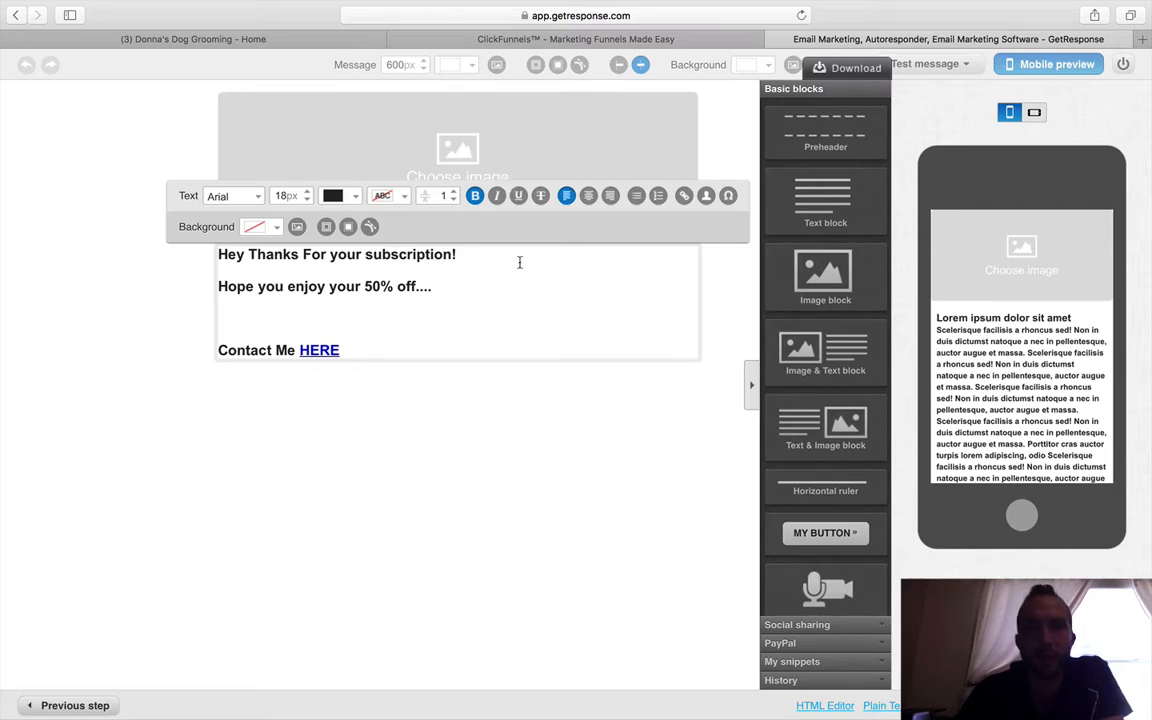
# - Look through the stock image library for the email's header image placeholder and close it without choosing one
pyautogui.click(564, 287)
pyautogui.click(461, 152)
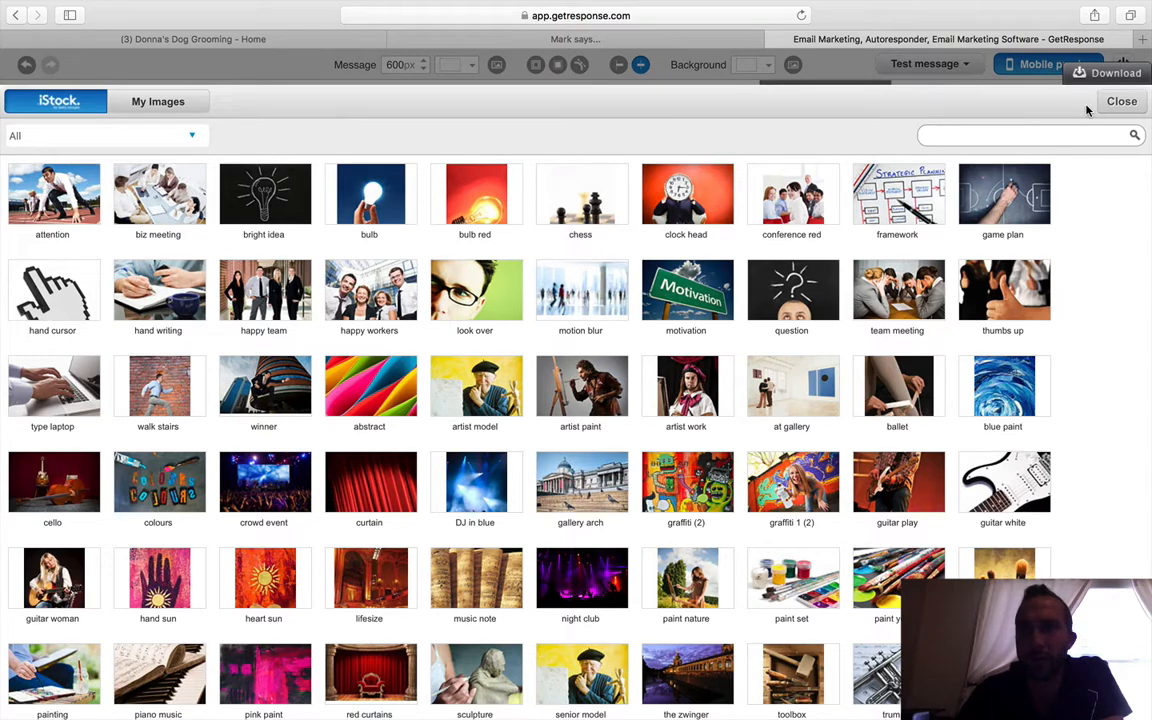
pyautogui.click(1120, 103)
# - Finish the email design, continue to the autoresponder settings, and shorten the autoresponder name to Donnas Newsletter
pyautogui.moveTo(412, 287)
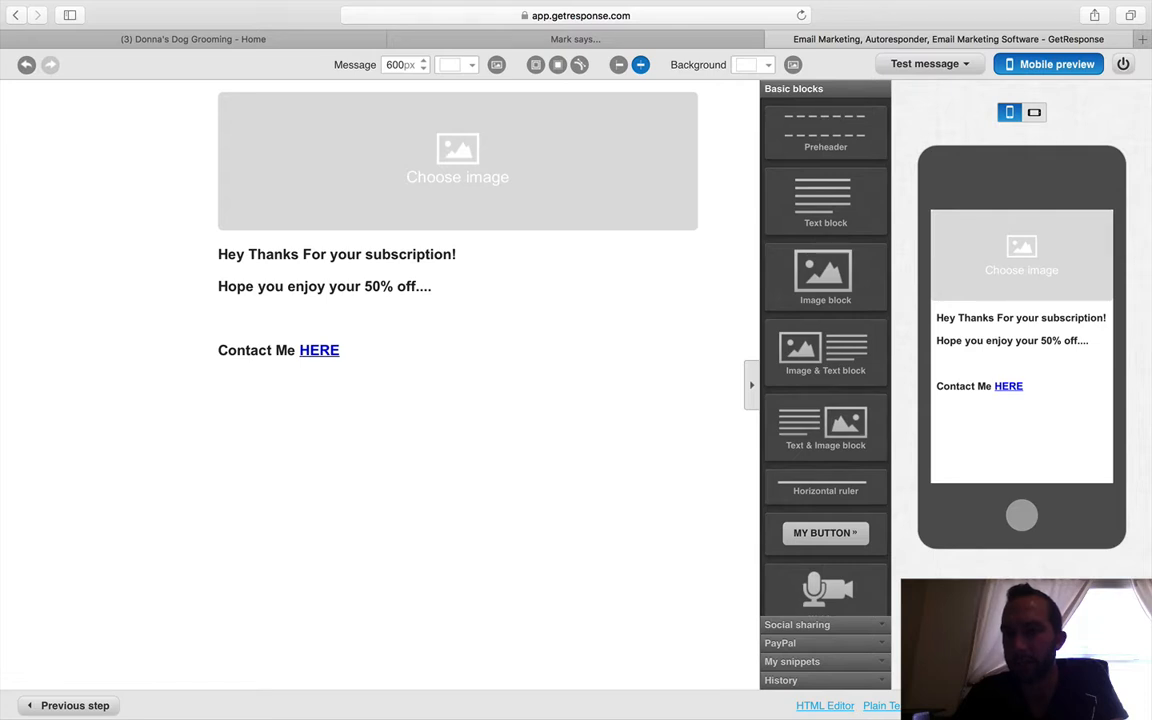
pyautogui.click(1085, 705)
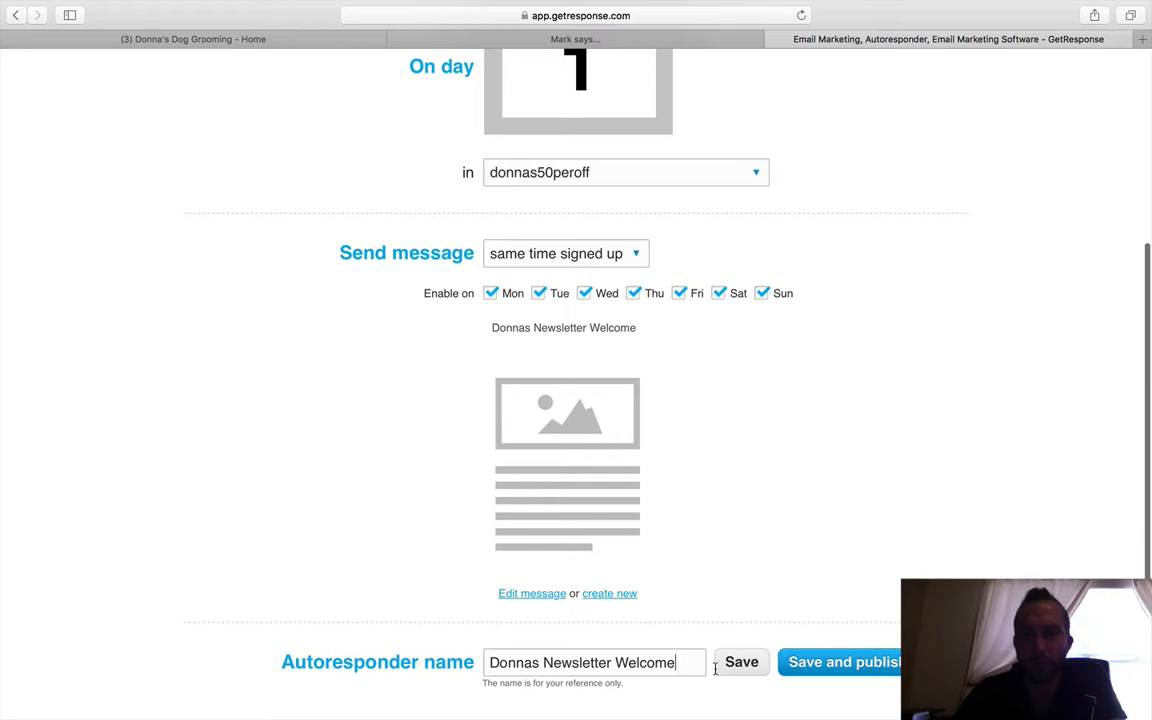
pyautogui.press('BackSpace')
pyautogui.press('BackSpace')
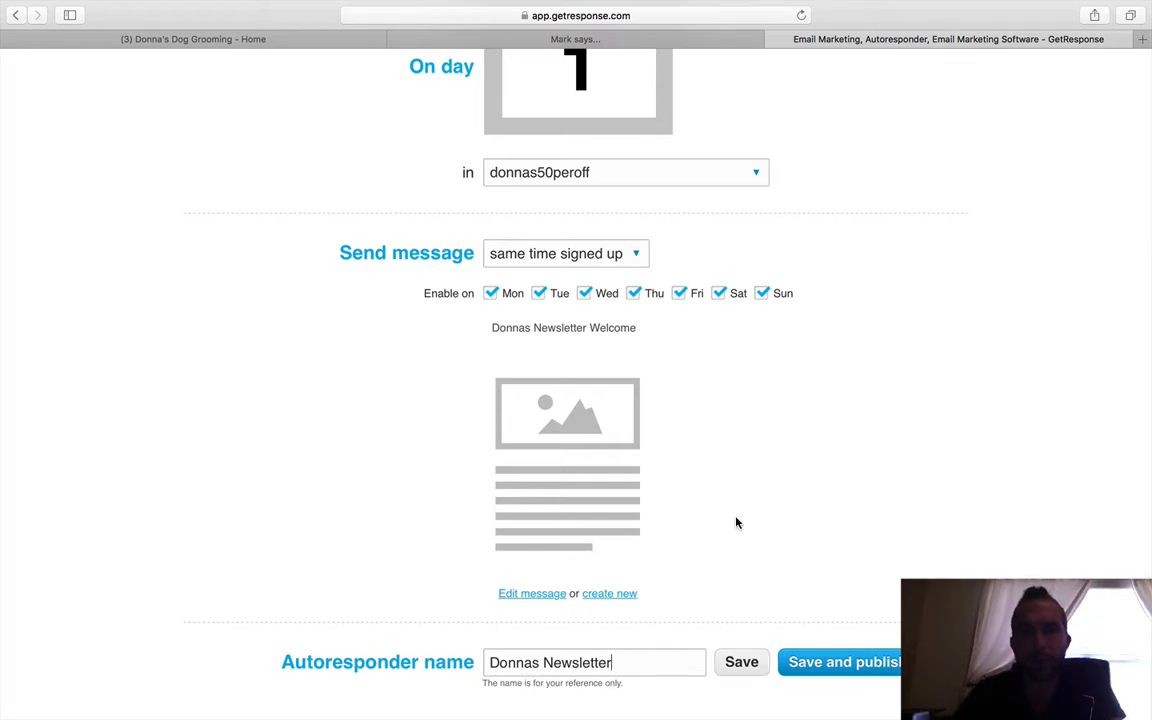
# - Set the autoresponder to go out on day 0 of the donnas50peroff campaign
pyautogui.moveTo(522, 422)
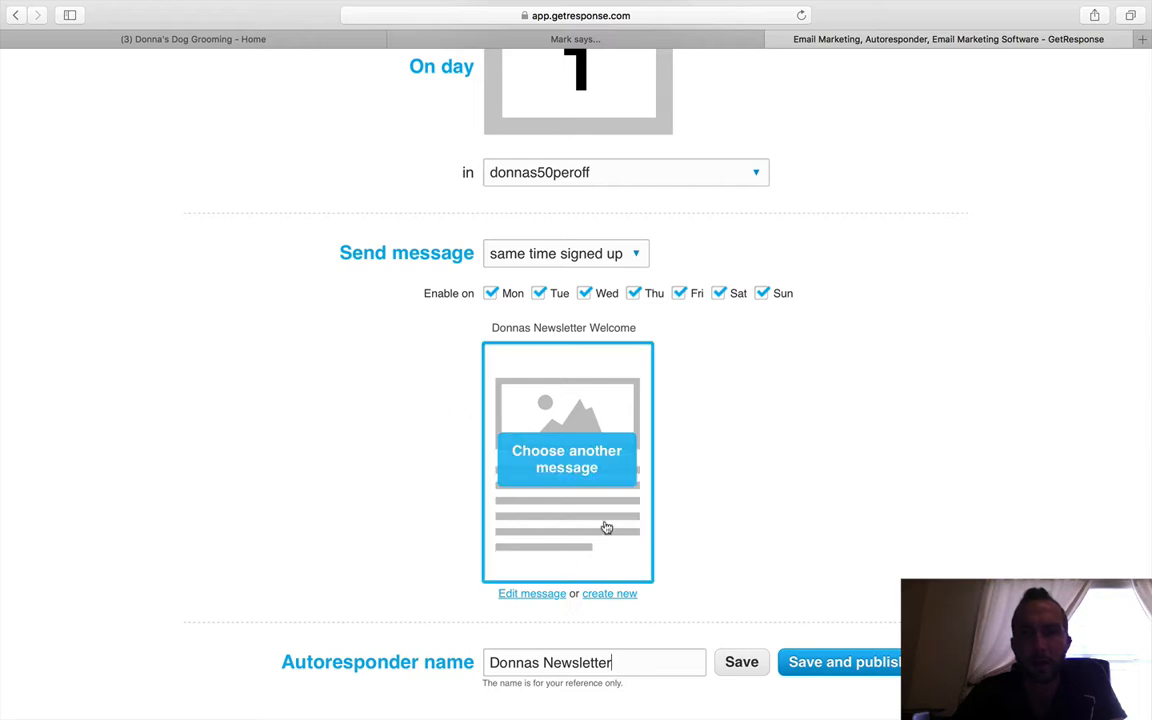
pyautogui.scroll(4, 399, 409)
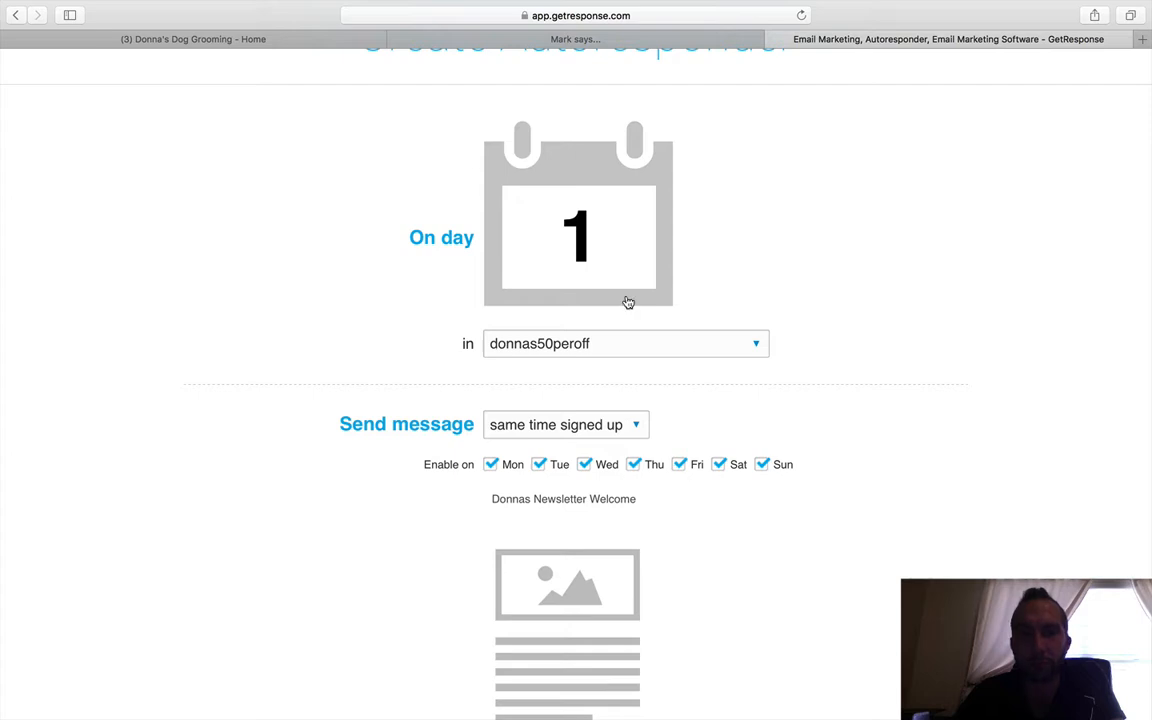
pyautogui.click(605, 242)
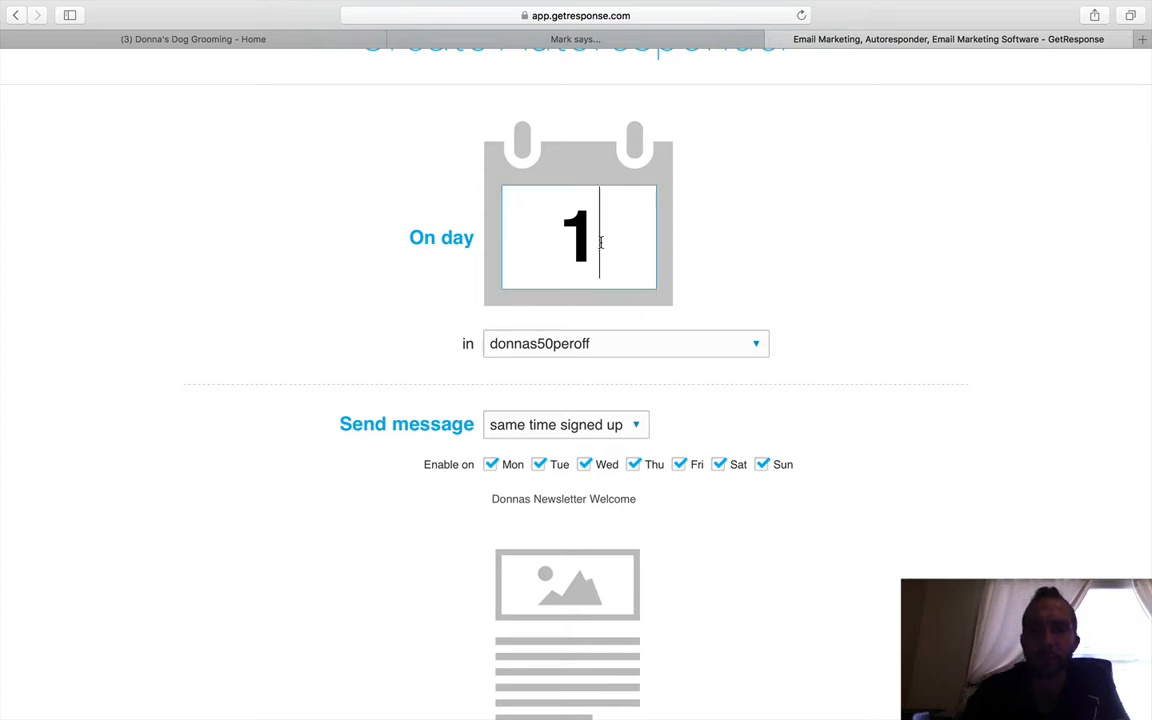
pyautogui.press('BackSpace')
pyautogui.write('0')
pyautogui.click(784, 244)
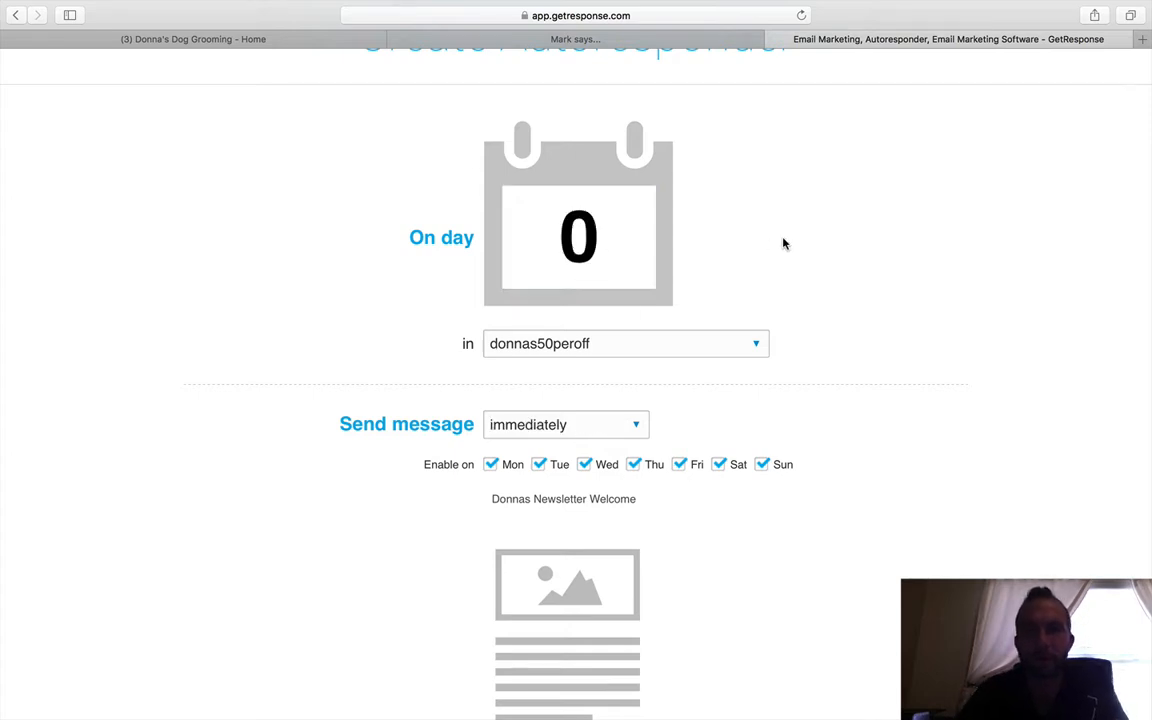
# - Save and publish the Donnas Newsletter autoresponder
pyautogui.scroll(-3, 787, 406)
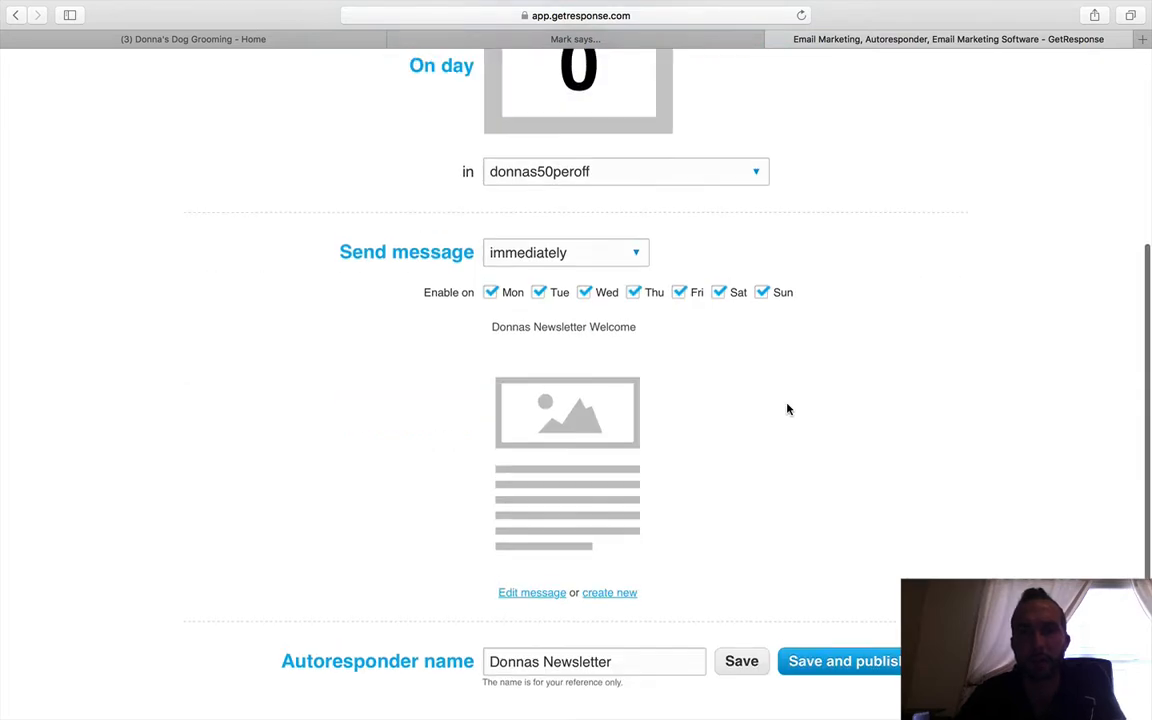
pyautogui.click(842, 664)
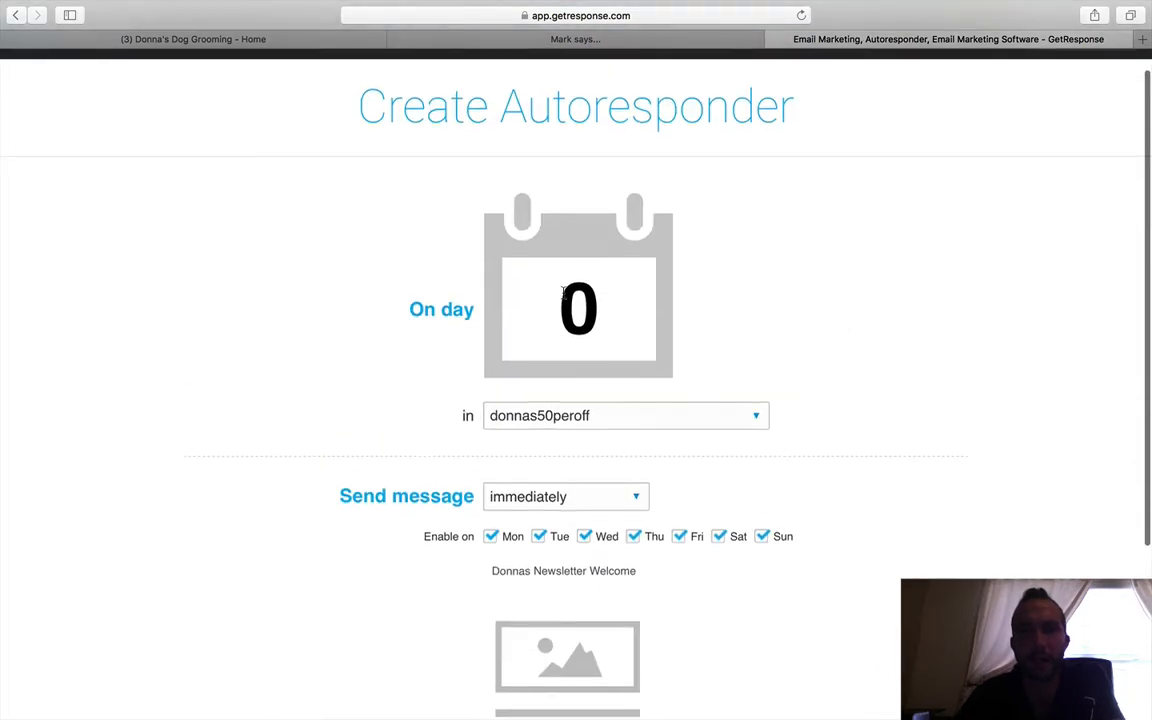
pyautogui.scroll(-5, 770, 303)
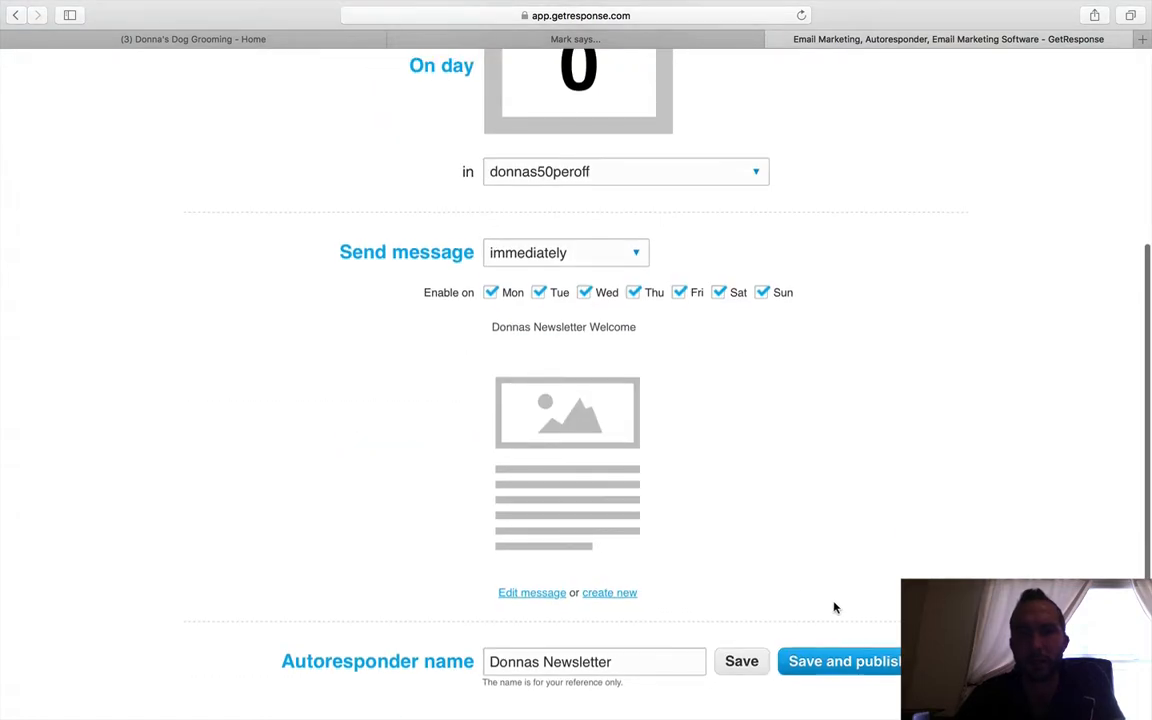
pyautogui.click(846, 670)
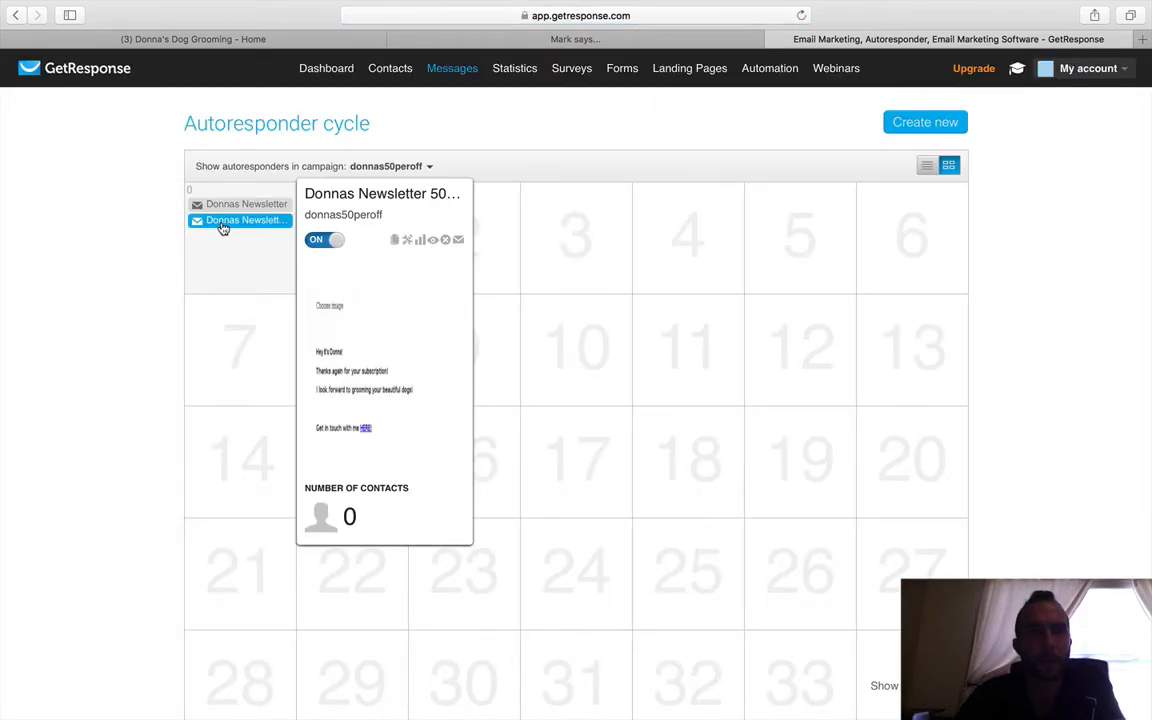
# - Preview the message of the Donnas Newsletter 50% Off autoresponder on day 0 and close the preview
pyautogui.moveTo(220, 208)
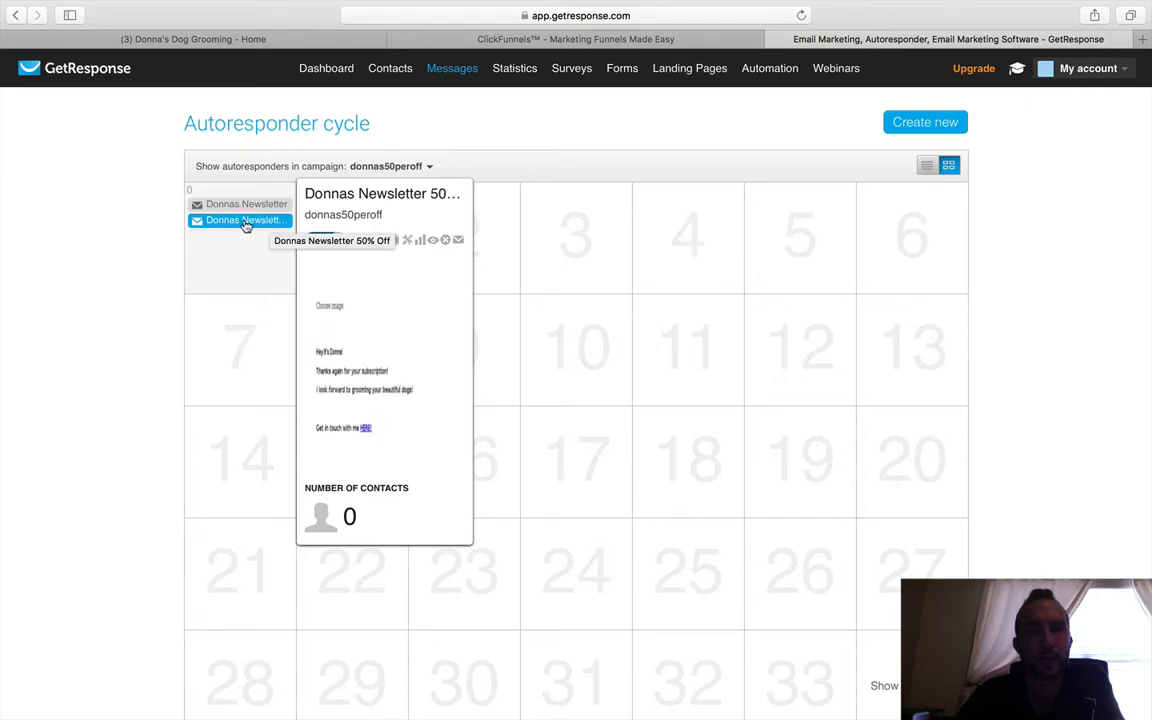
pyautogui.click(433, 242)
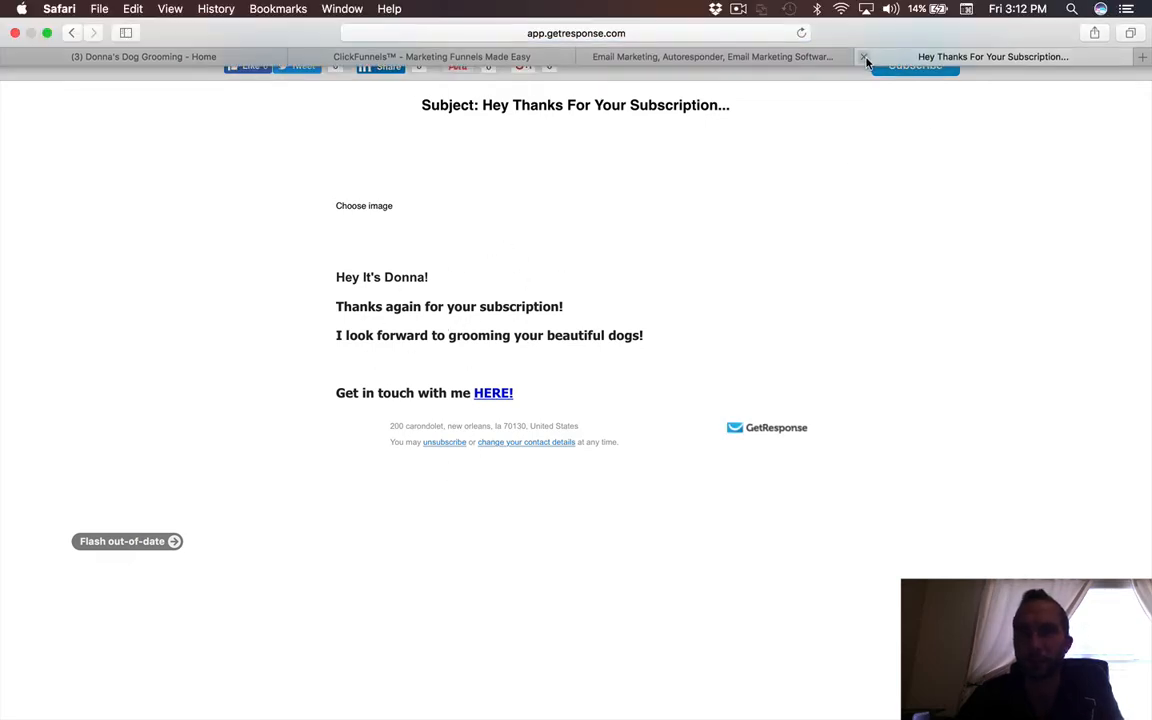
pyautogui.click(863, 56)
# - Delete the duplicate Donnas Newsletter autoresponder from day 0 of the cycle and confirm the deletion
pyautogui.moveTo(270, 222)
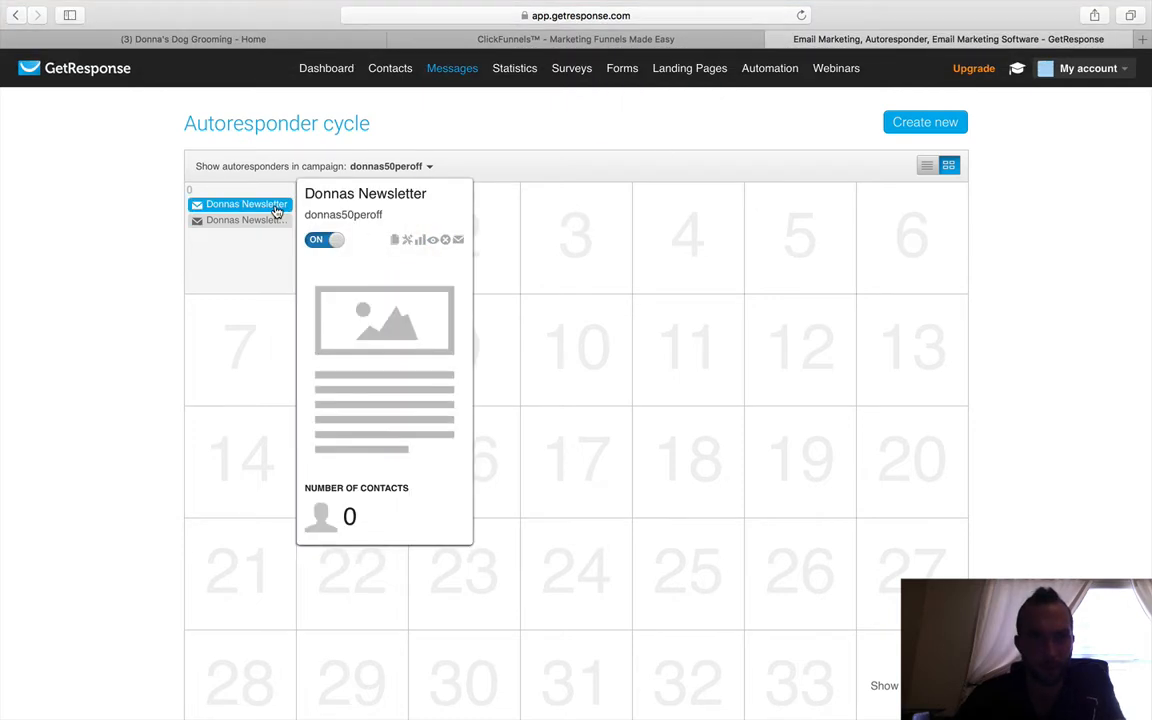
pyautogui.click(446, 241)
pyautogui.click(725, 388)
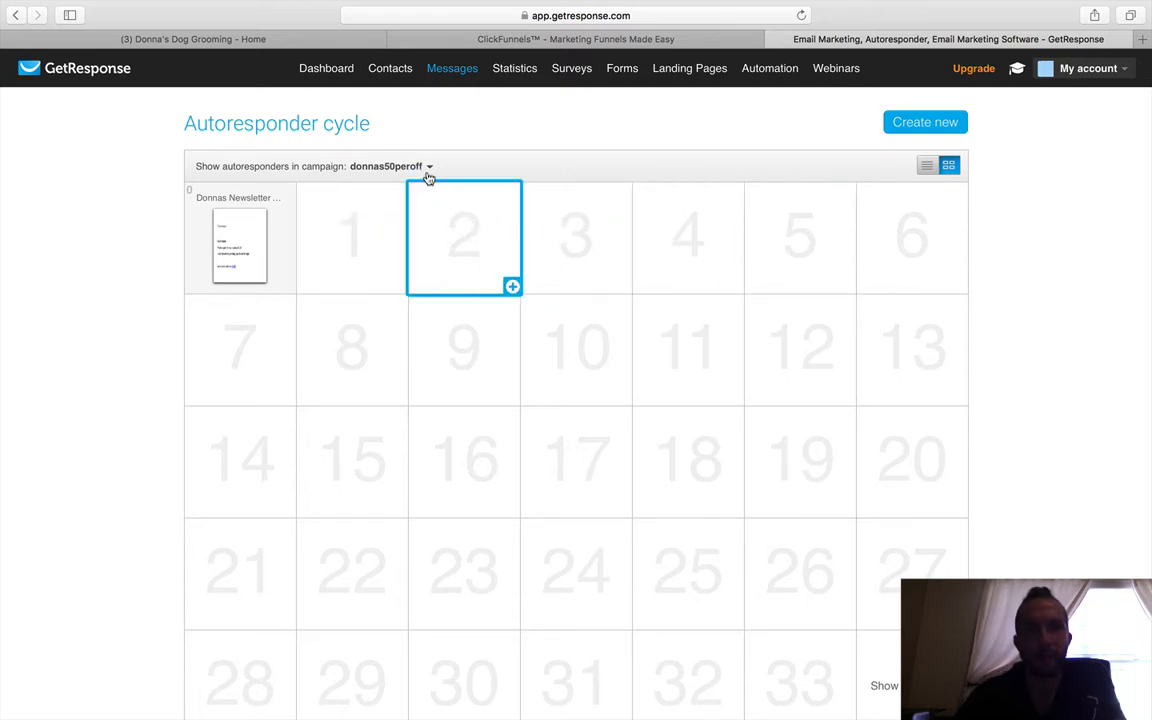
pyautogui.moveTo(258, 218)
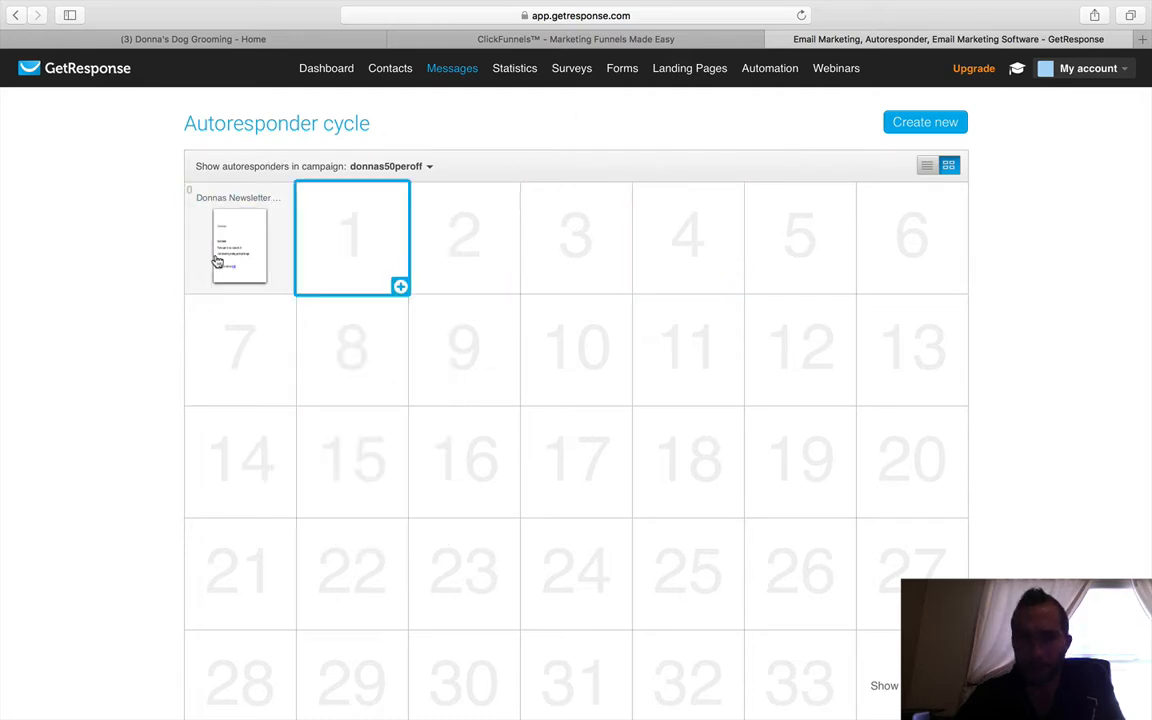
pyautogui.scroll(-5, 72, 458)
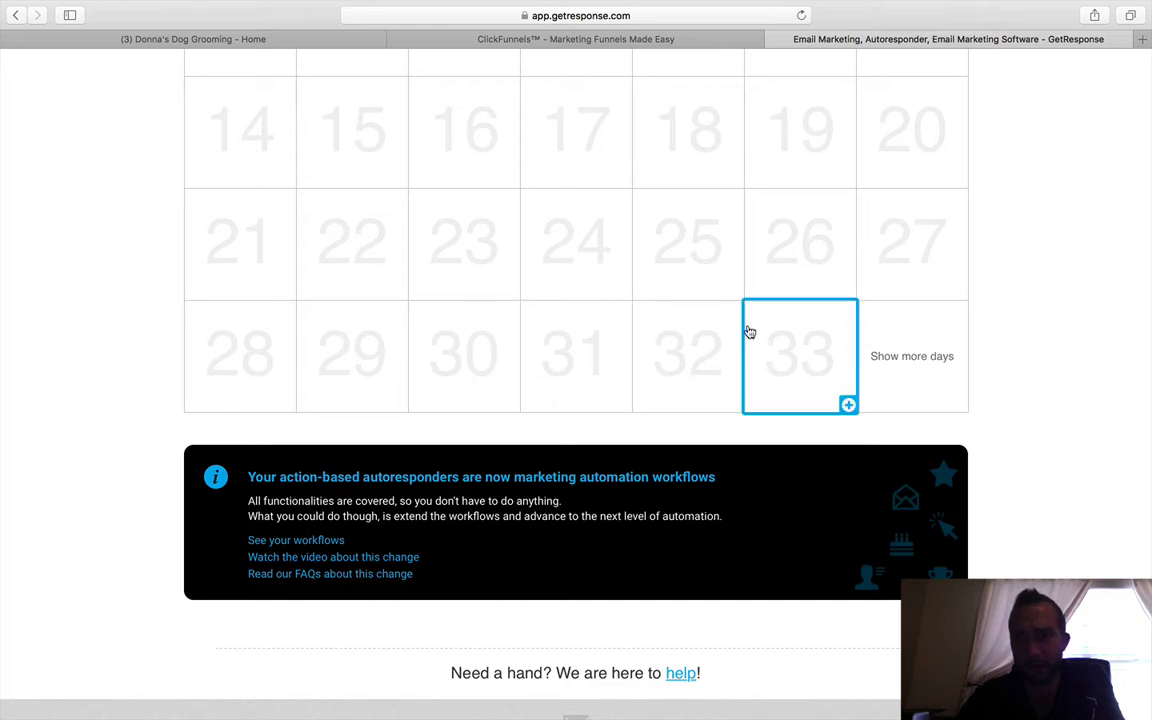
pyautogui.scroll(4, 560, 309)
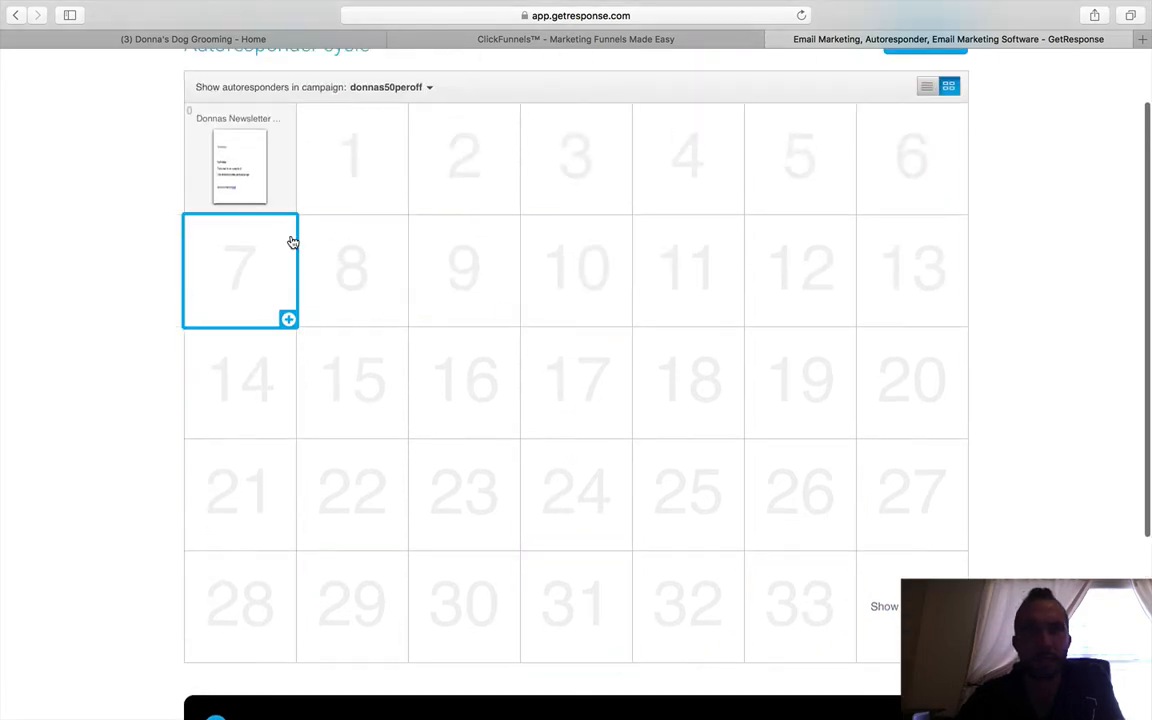
pyautogui.scroll(2, 80, 250)
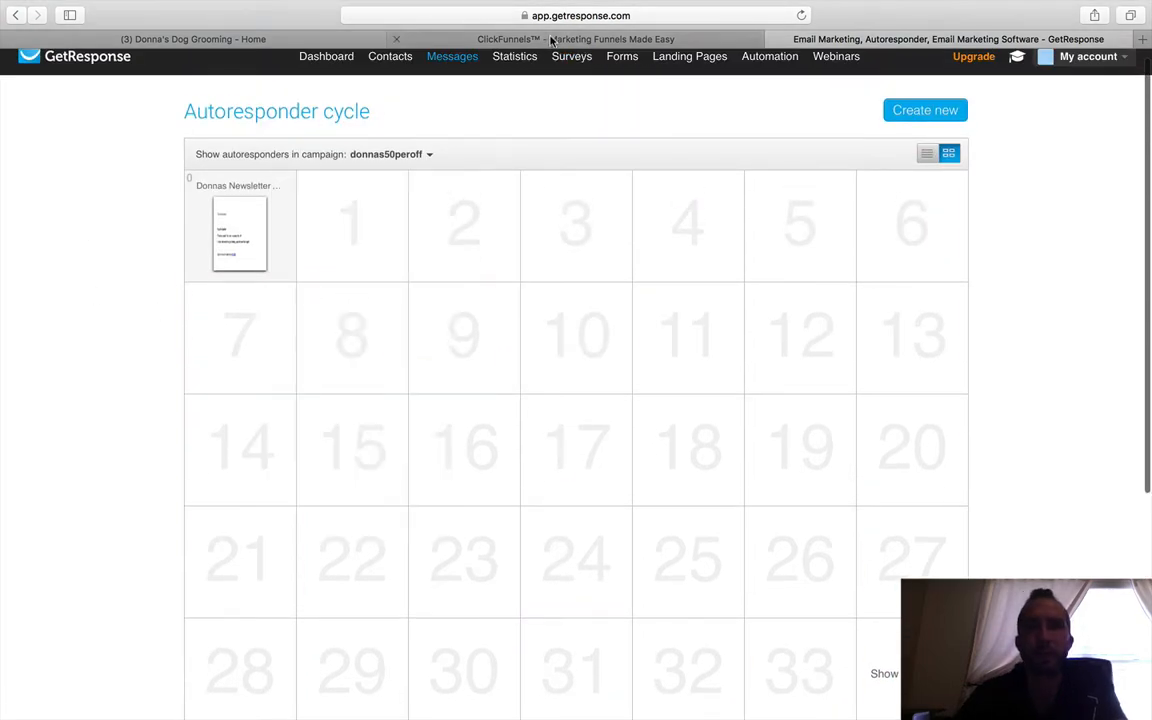
# - Switch from the GetResponse autoresponder cycle to ClickFunnels, at the overview of the dog groomer funnel's Optin step
pyautogui.click(497, 40)
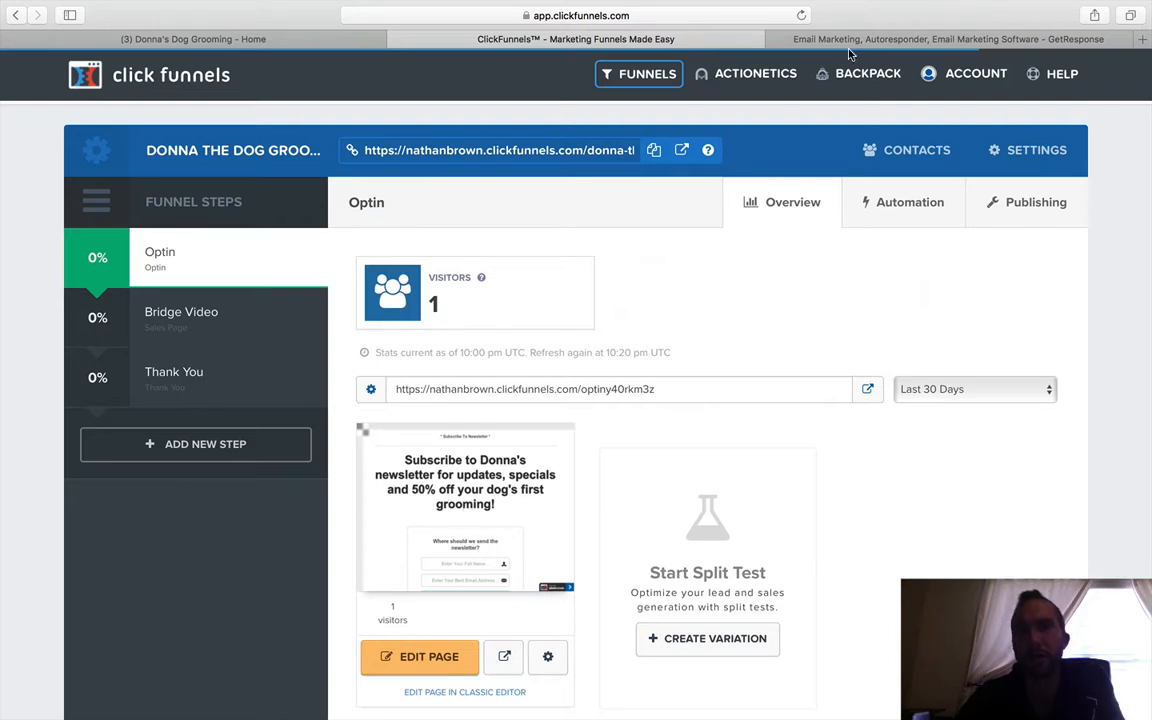
pyautogui.click(785, 38)
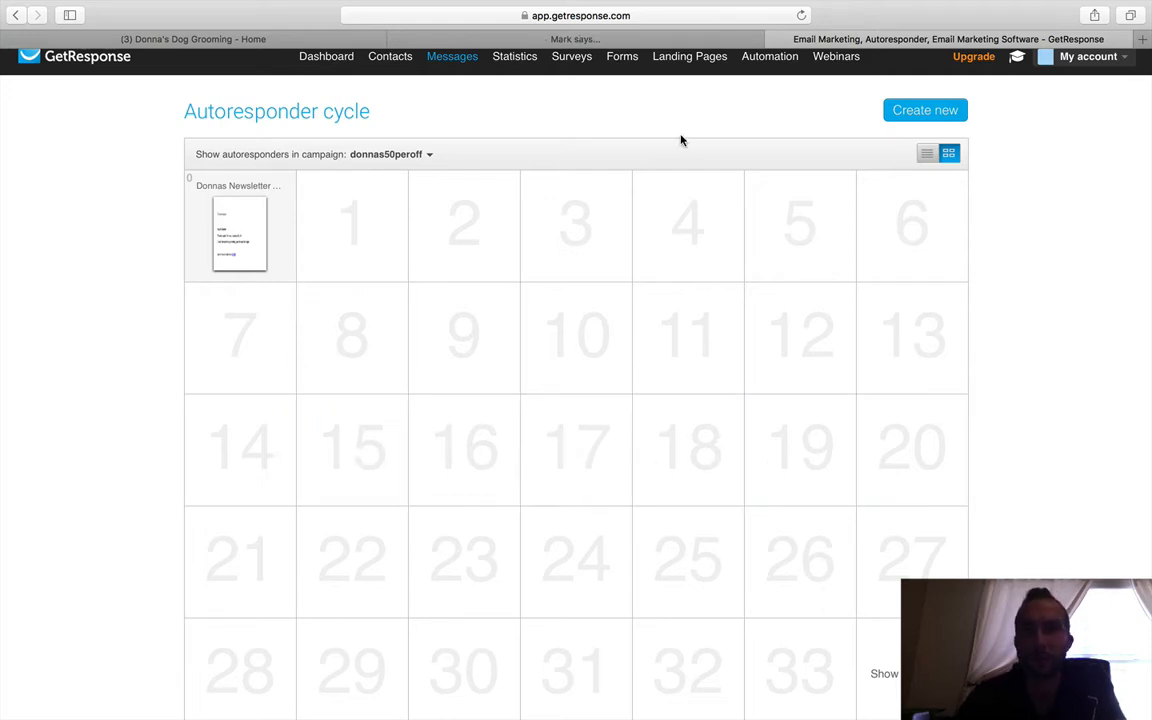
pyautogui.scroll(1, 625, 99)
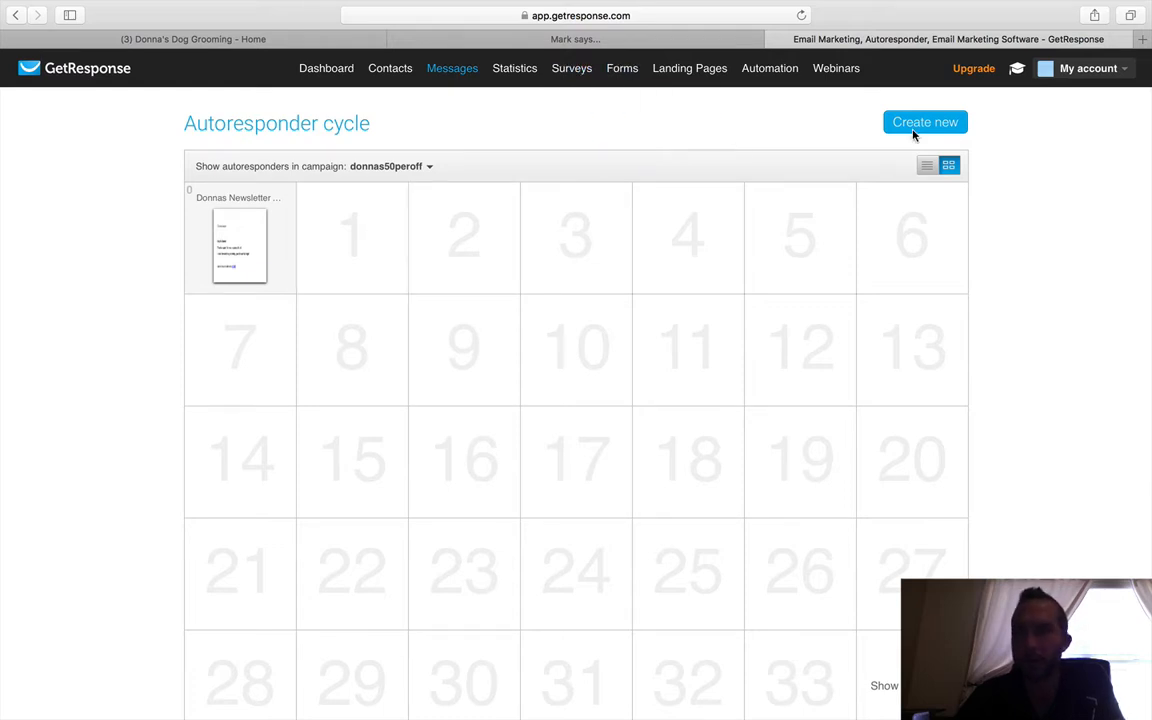
pyautogui.moveTo(1126, 74)
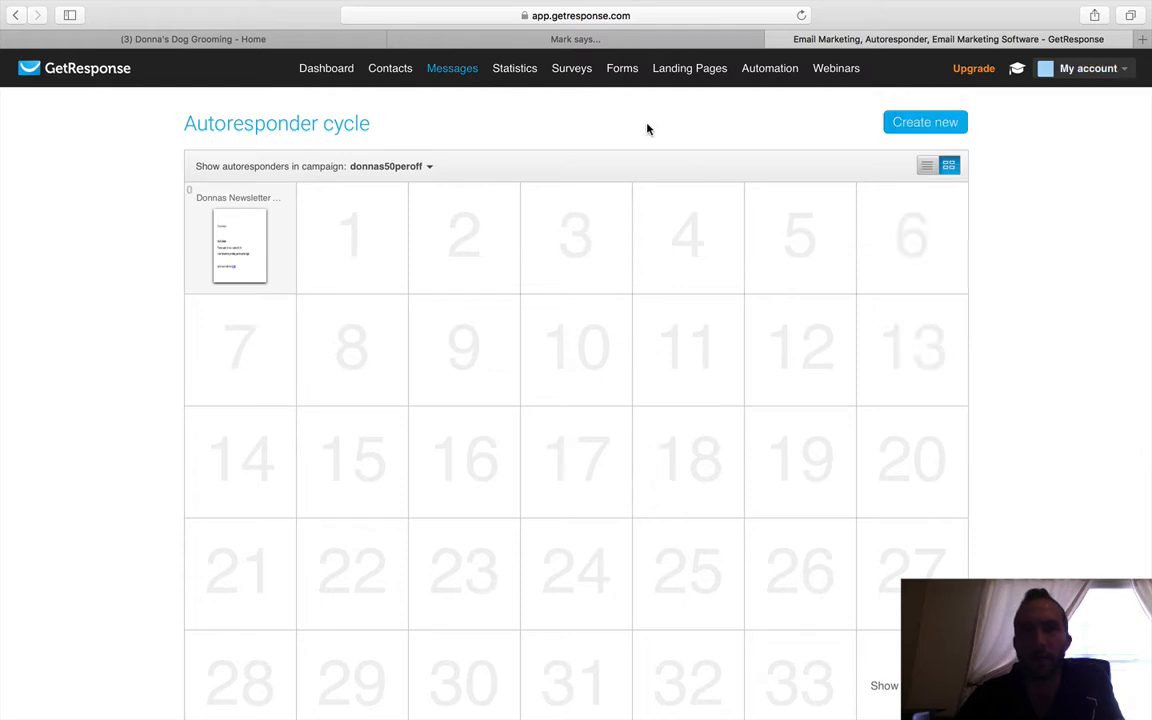
pyautogui.click(583, 39)
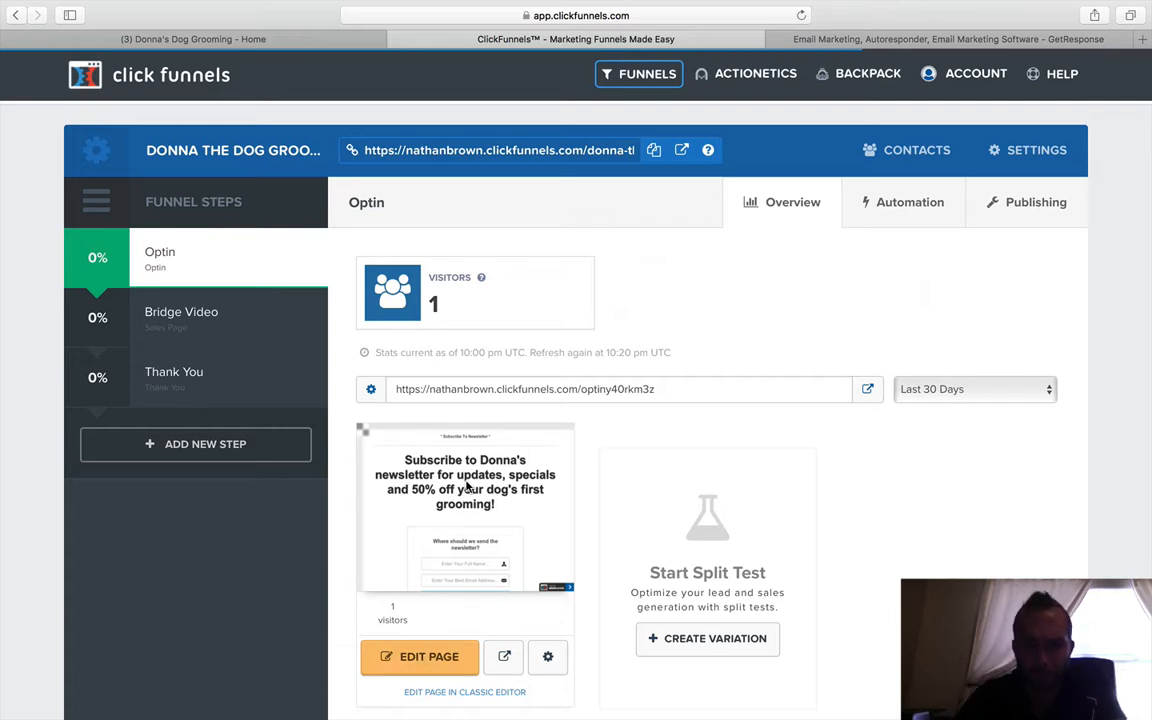
# - Edit the funnel's Optin page in the page editor and open its email integration settings
pyautogui.click(421, 658)
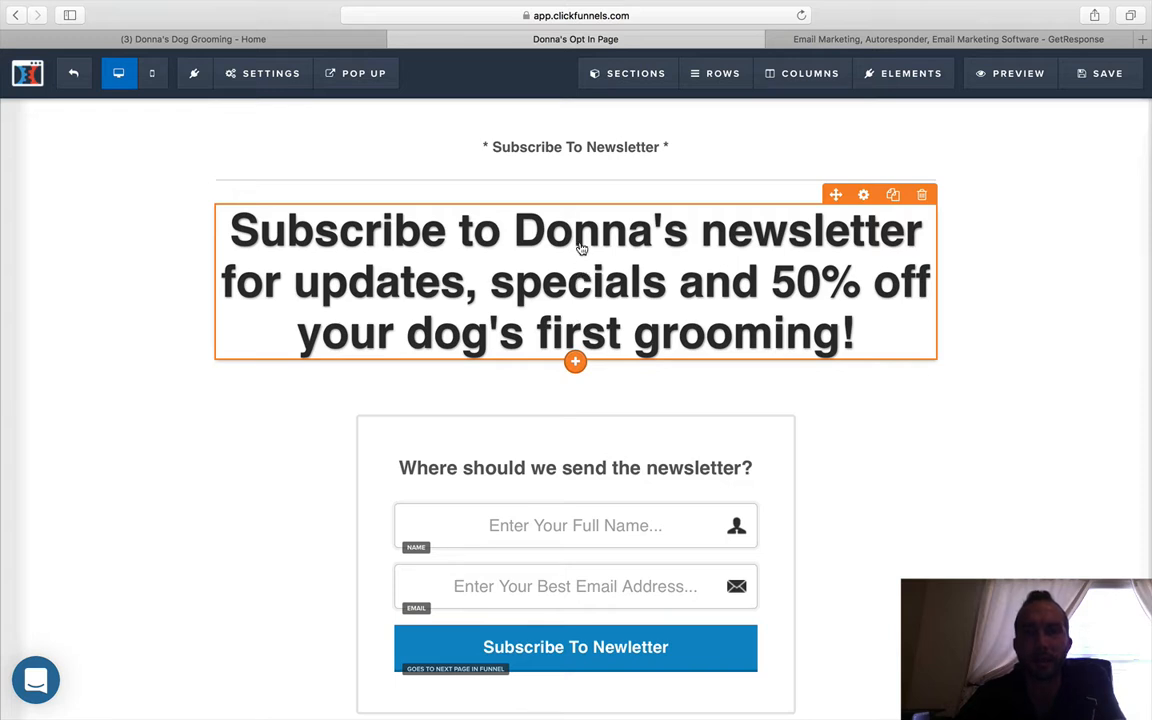
pyautogui.scroll(-1, 285, 481)
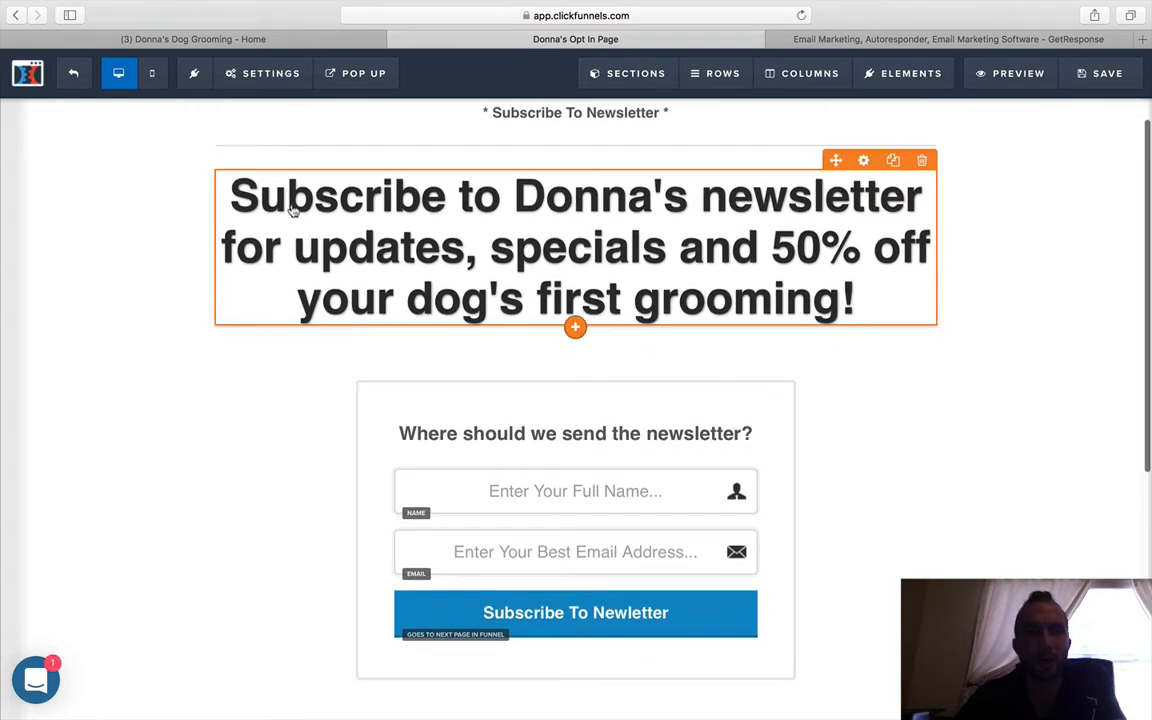
pyautogui.click(270, 76)
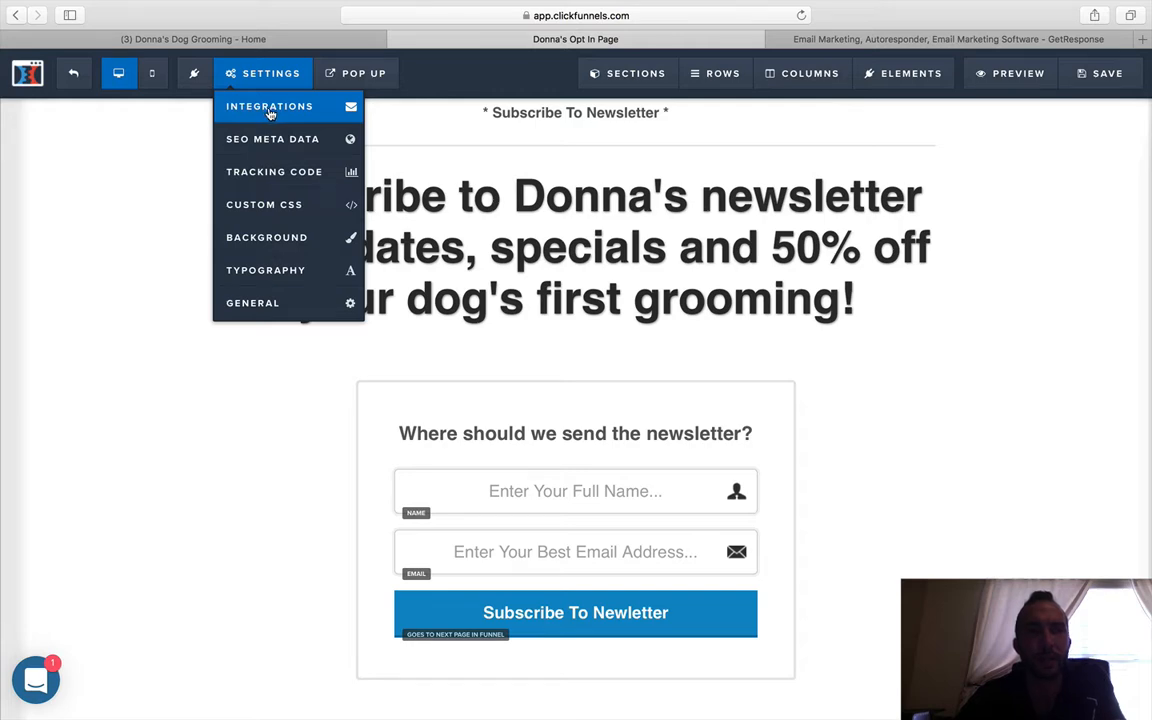
pyautogui.click(270, 108)
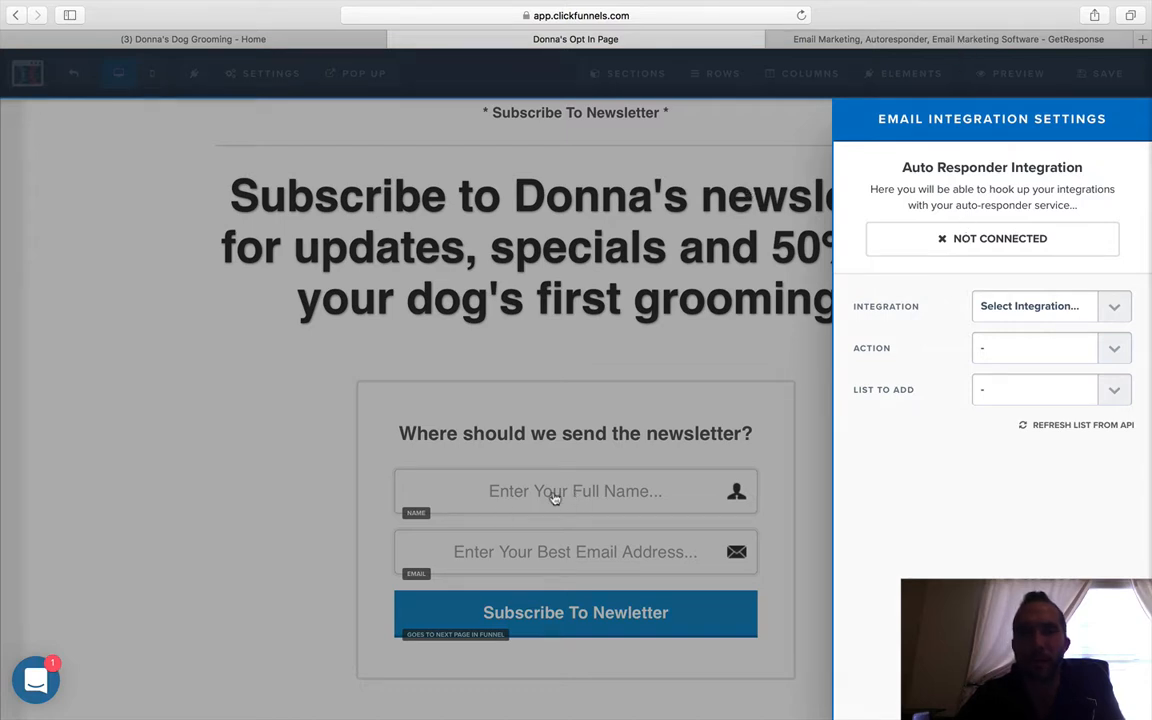
# - Connect the page's autoresponder integration to get response (Getresponse) with the action Add To Campaign and the list donnas50peroff
pyautogui.click(1110, 308)
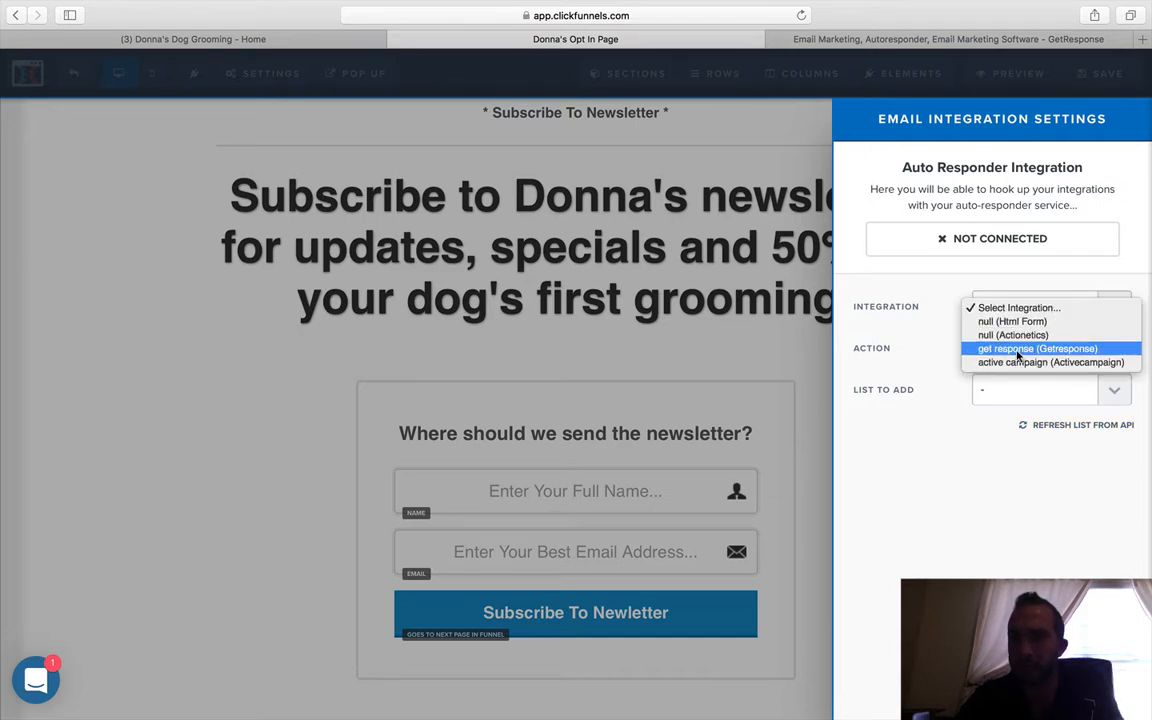
pyautogui.click(1017, 352)
pyautogui.click(1117, 349)
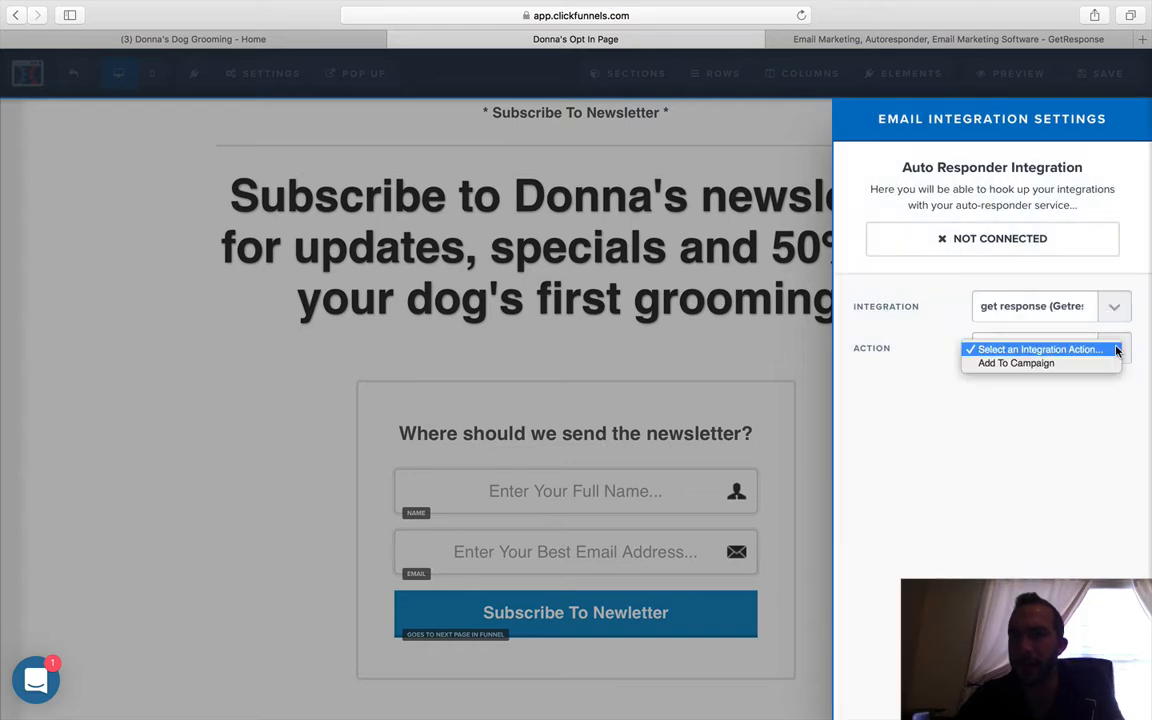
pyautogui.click(1055, 364)
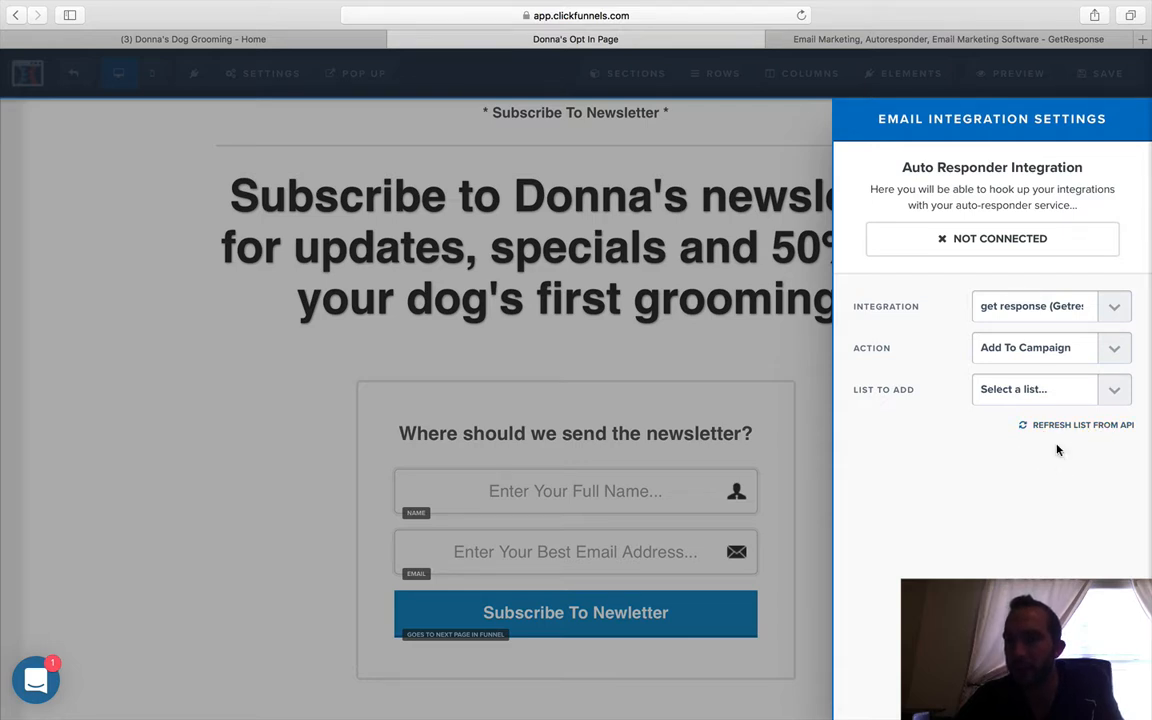
pyautogui.click(1115, 392)
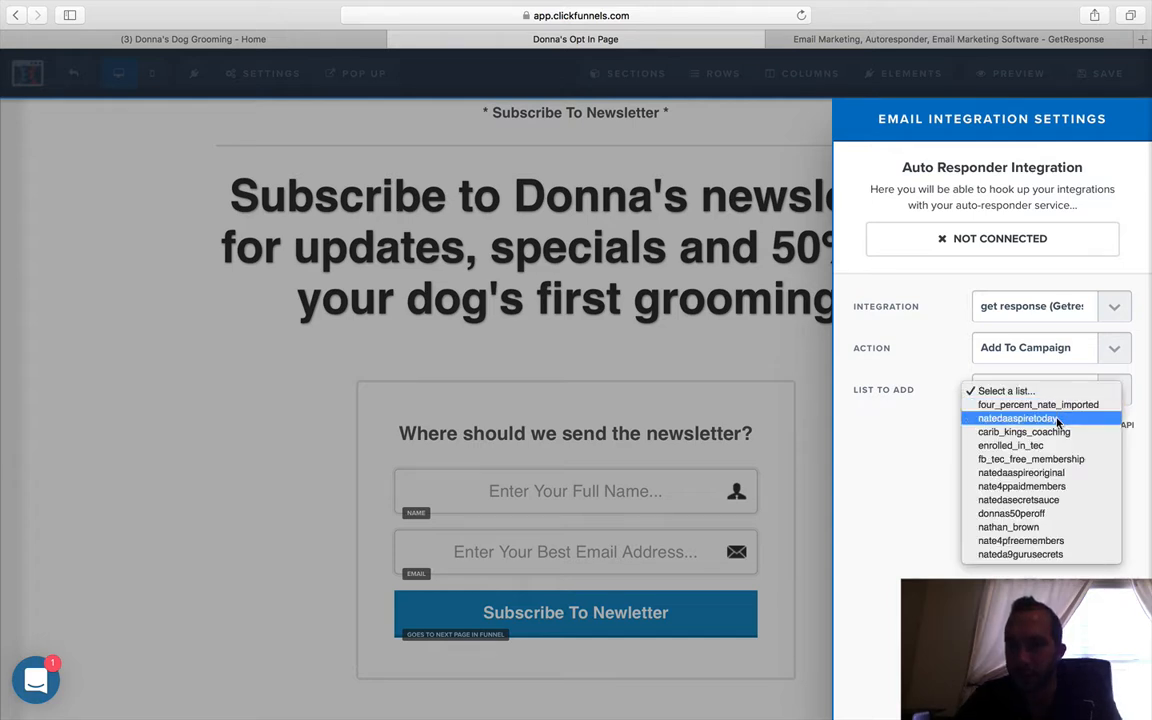
pyautogui.click(1001, 515)
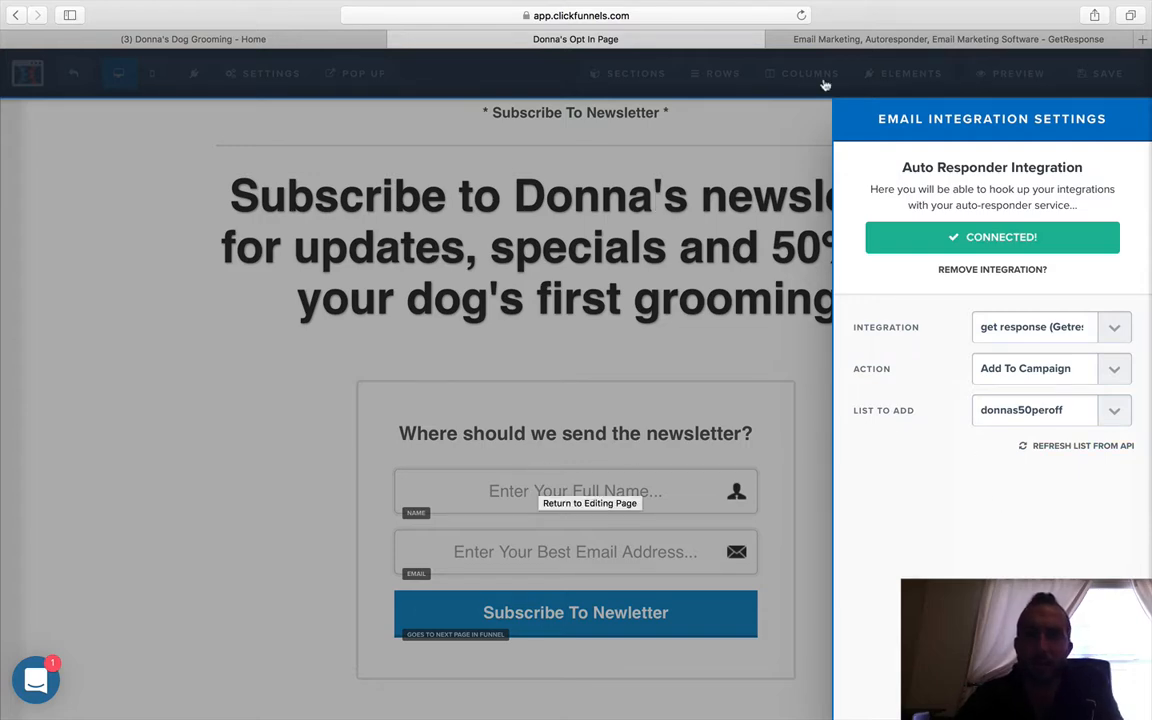
# - Review the GetResponse autoresponder cycle and the Donna's Dog Grooming Facebook page, and return to the opt-in page's integration settings
pyautogui.click(828, 39)
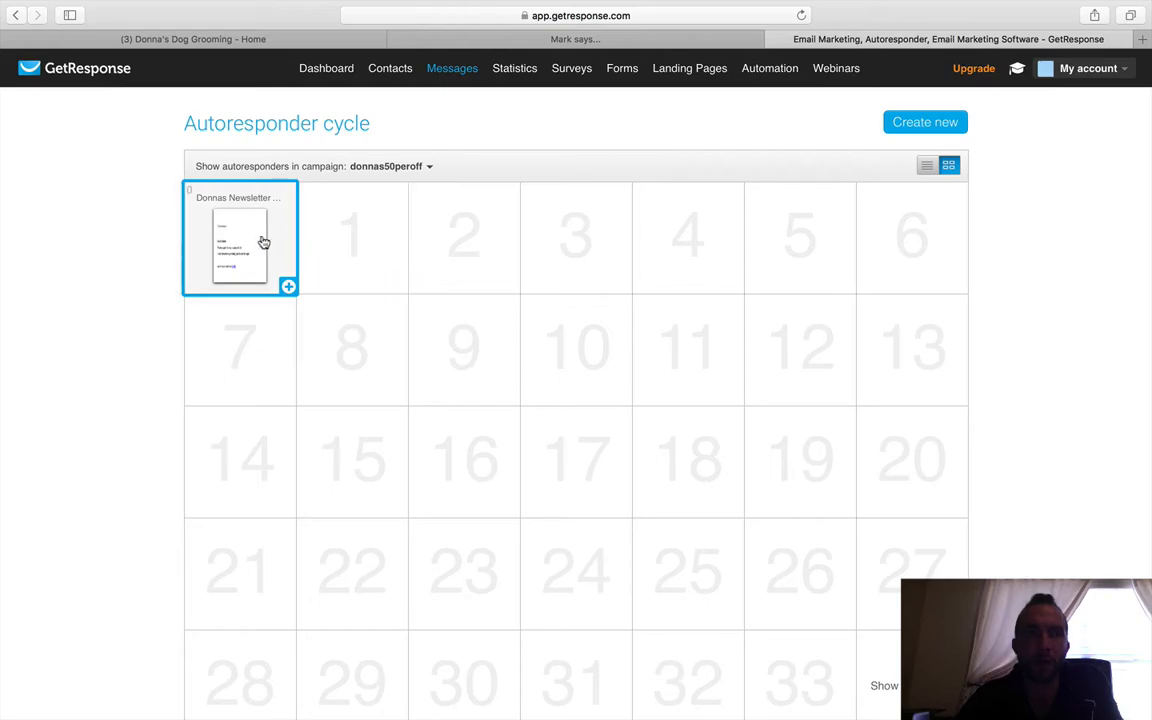
pyautogui.click(586, 39)
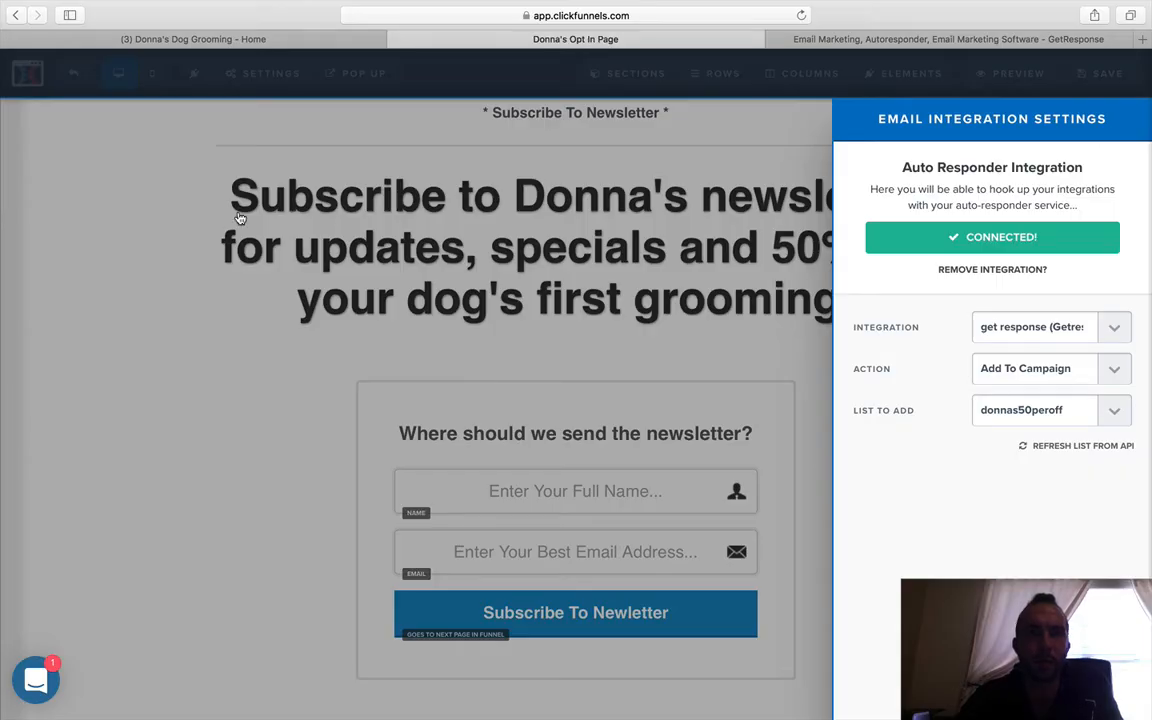
pyautogui.click(233, 41)
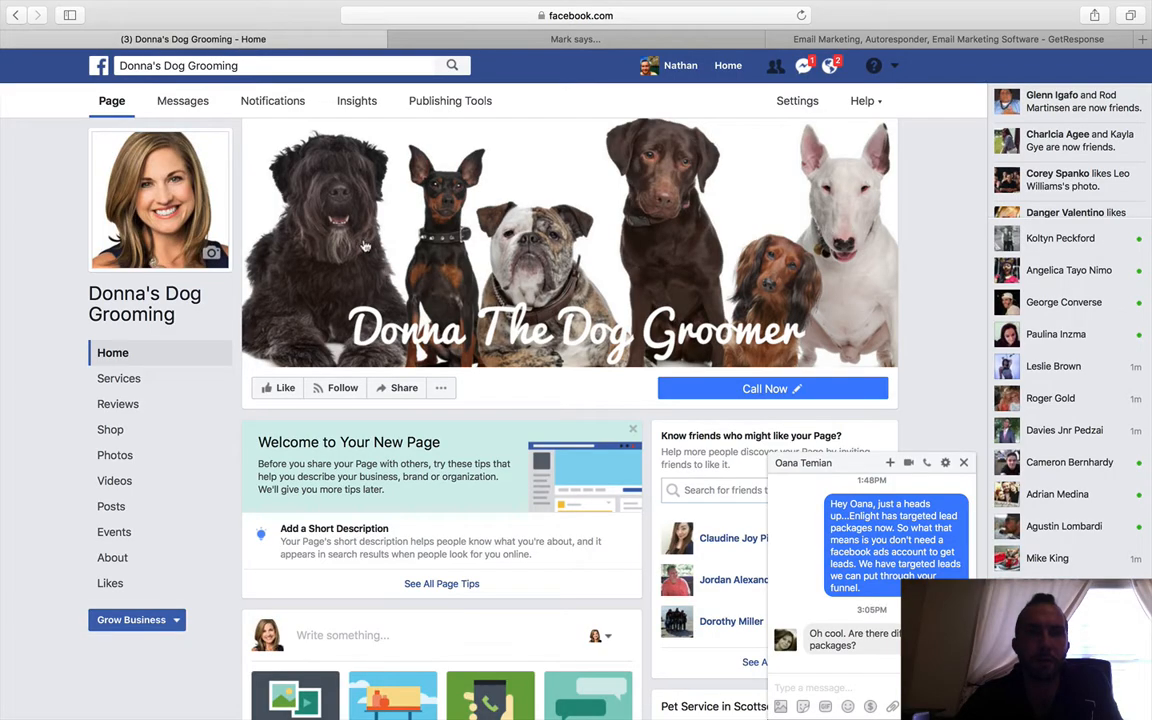
pyautogui.scroll(-3, 428, 343)
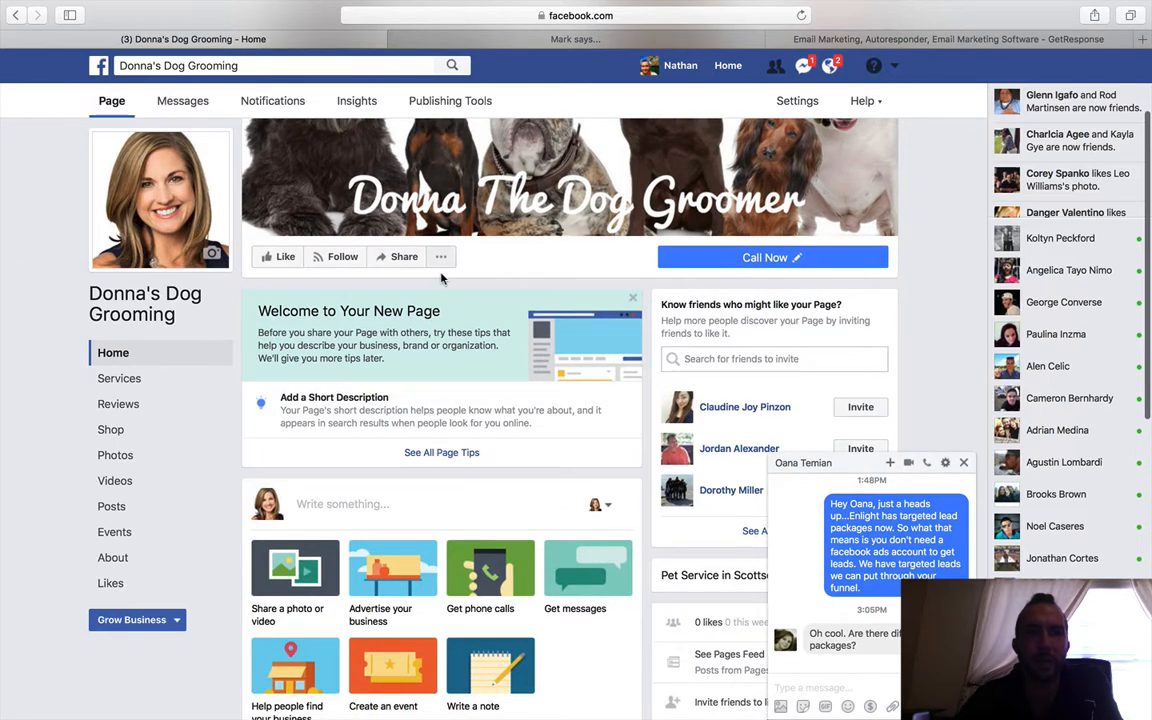
pyautogui.scroll(-5, 416, 520)
pyautogui.scroll(-3, 410, 530)
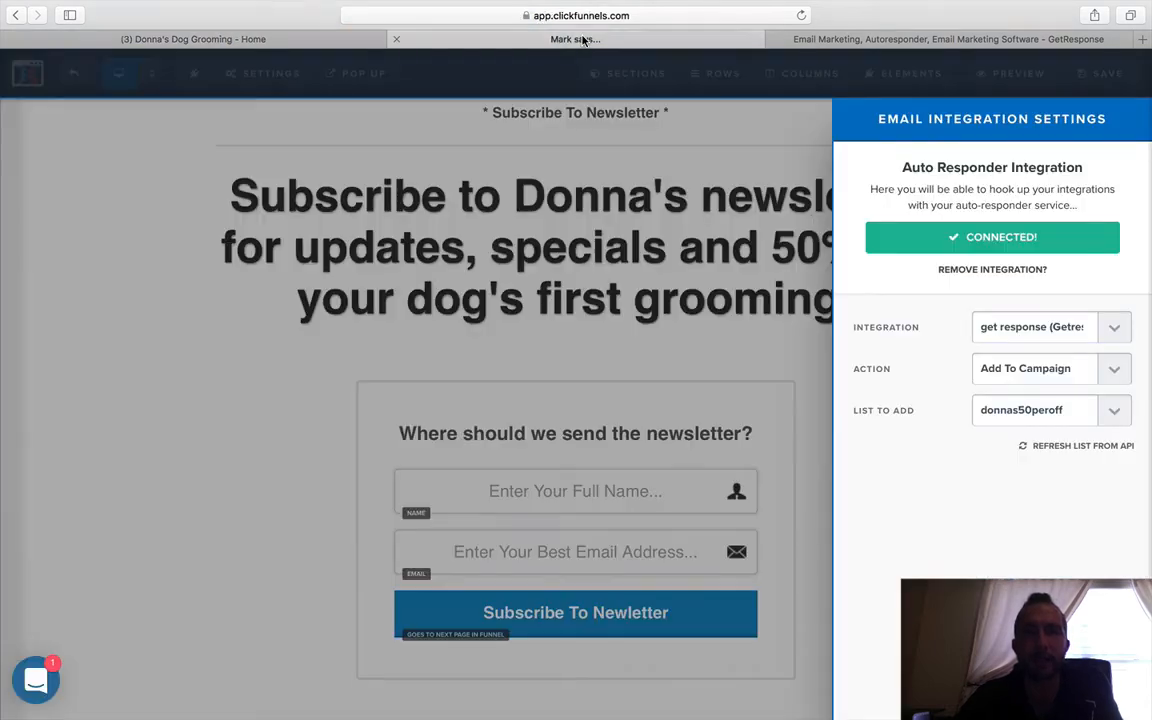
pyautogui.click(586, 39)
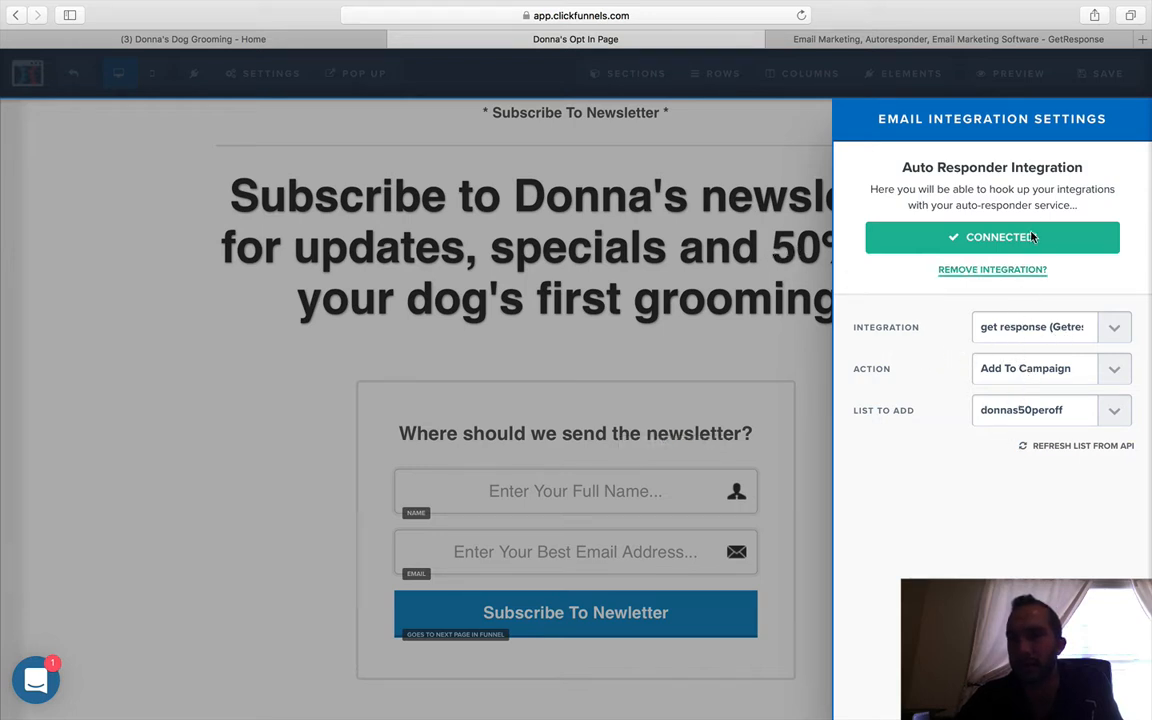
# - Close the email integration settings and save the opt-in page
pyautogui.click(762, 177)
pyautogui.click(1101, 80)
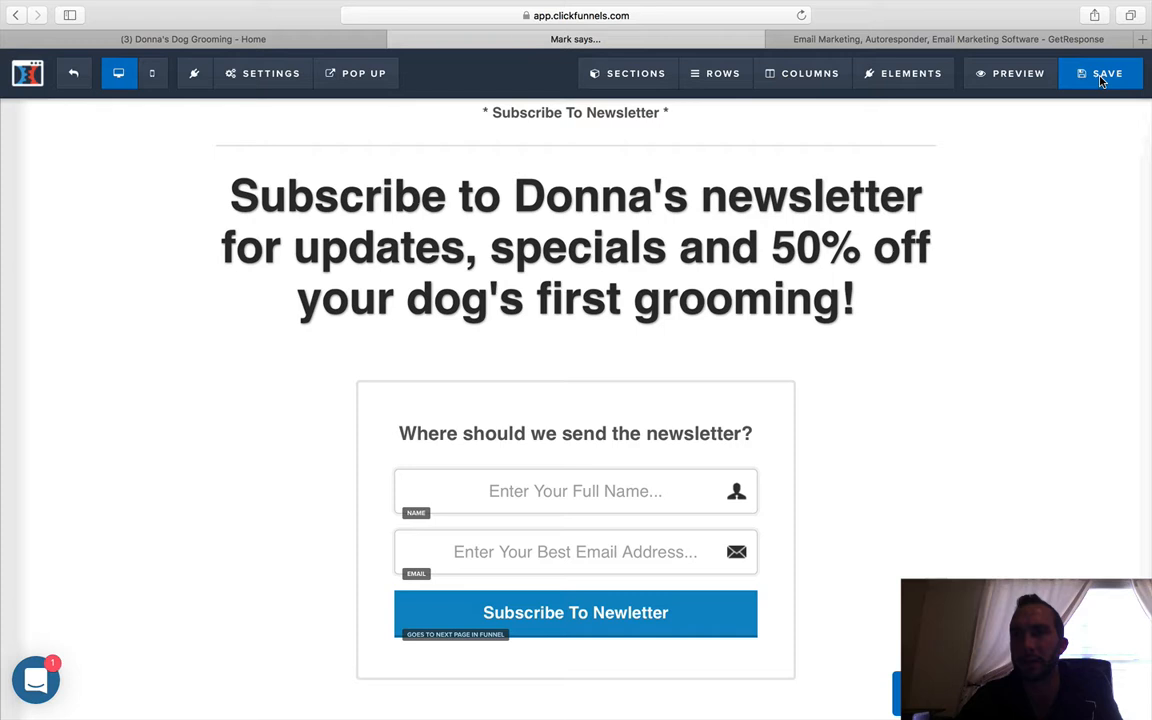
pyautogui.click(1101, 80)
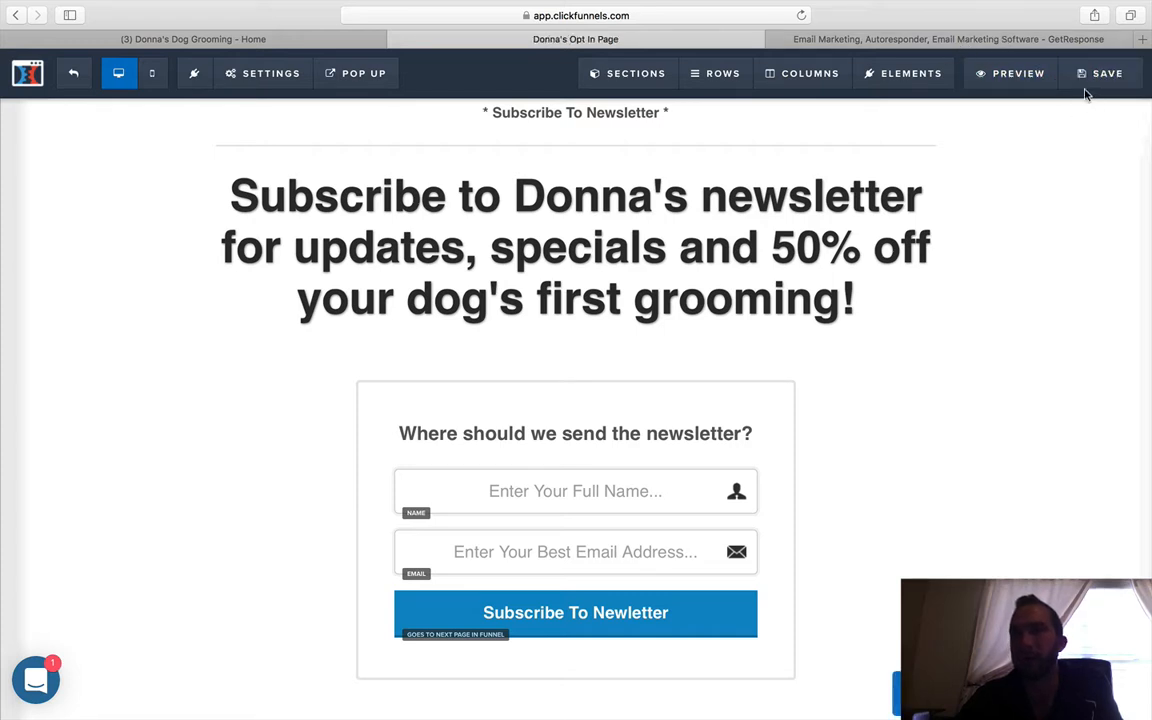
pyautogui.click(916, 41)
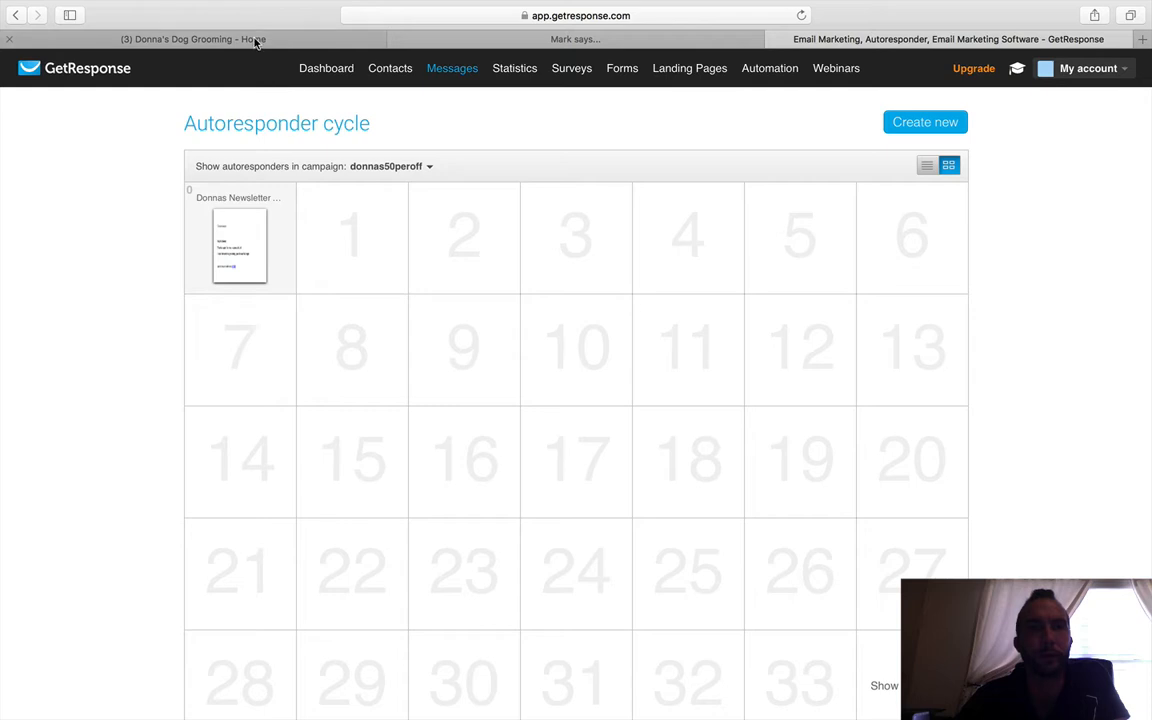
pyautogui.moveTo(439, 53)
pyautogui.click(411, 38)
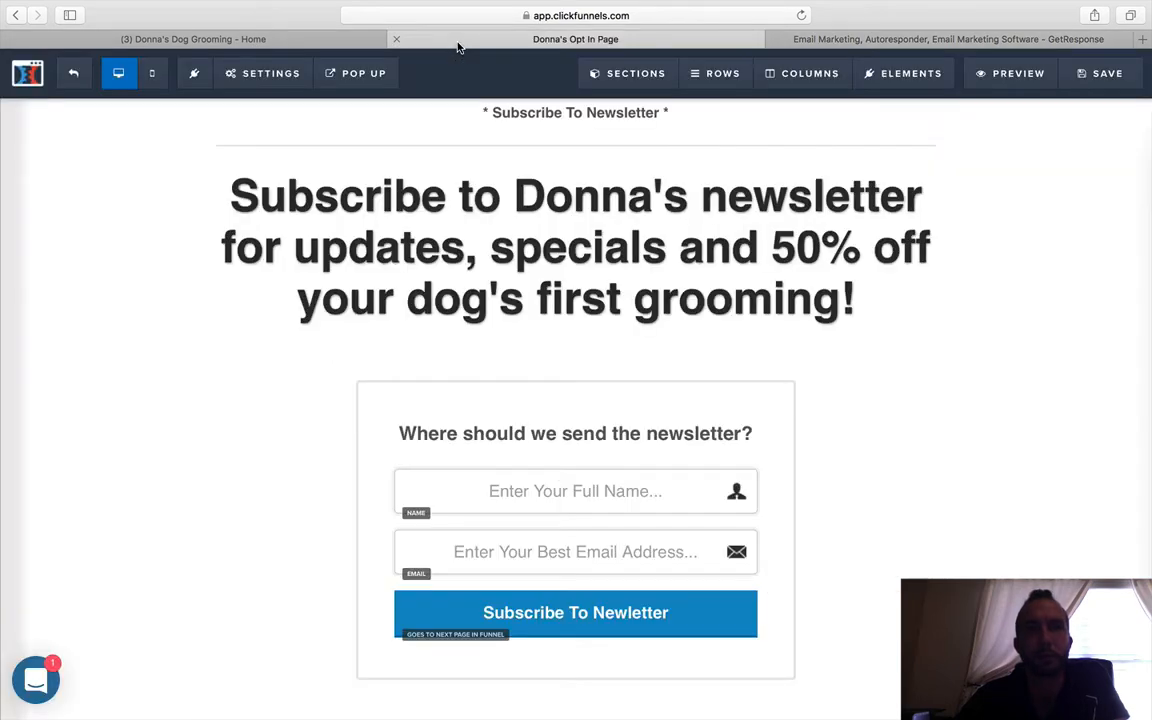
# - Exit the page editor to the funnel overview, copy the funnel URL and open it in a new browser tab
pyautogui.click(77, 76)
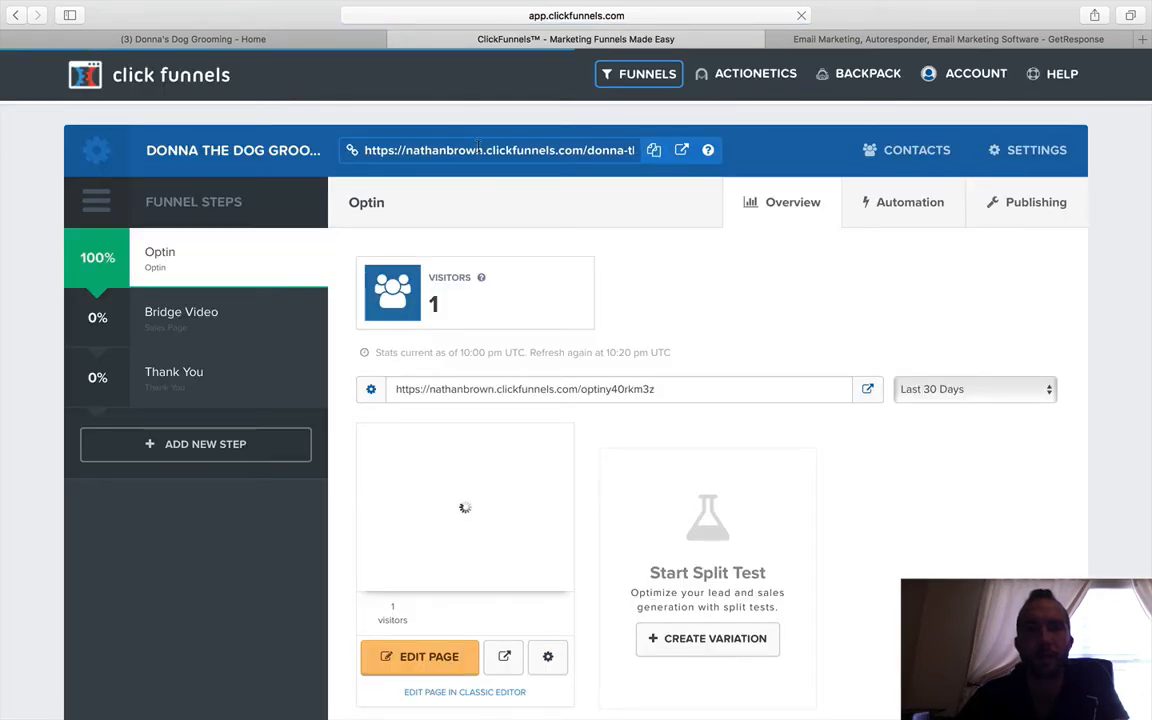
pyautogui.click(655, 150)
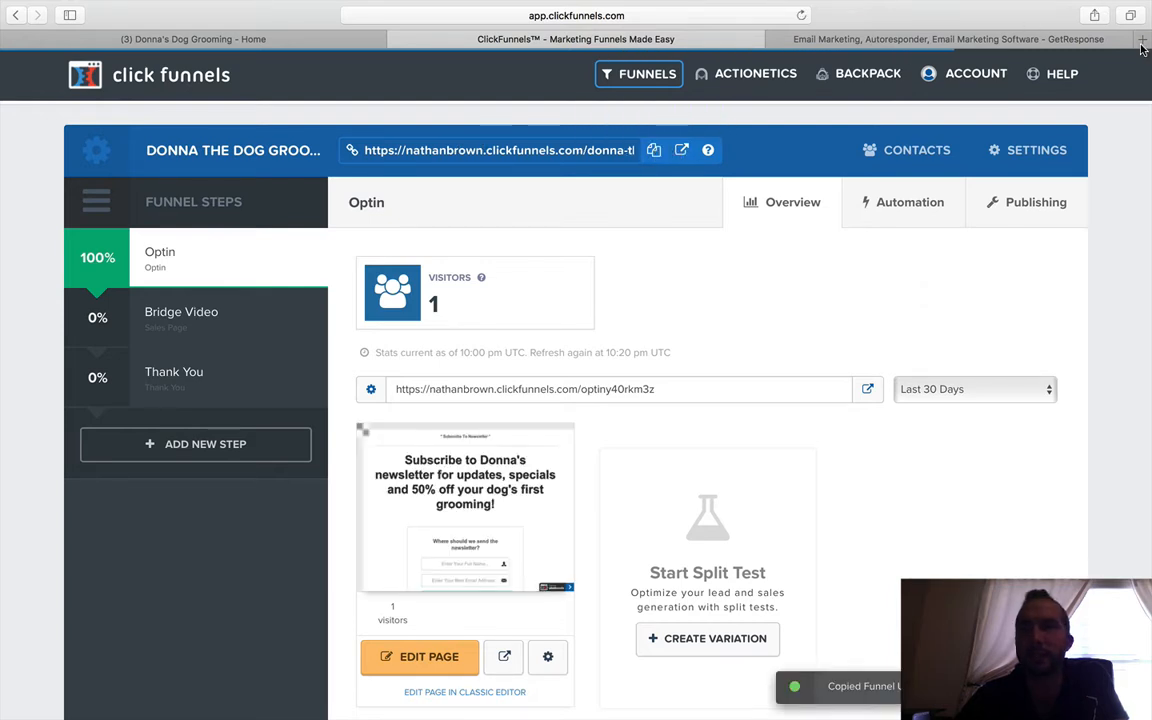
pyautogui.press('super+t')
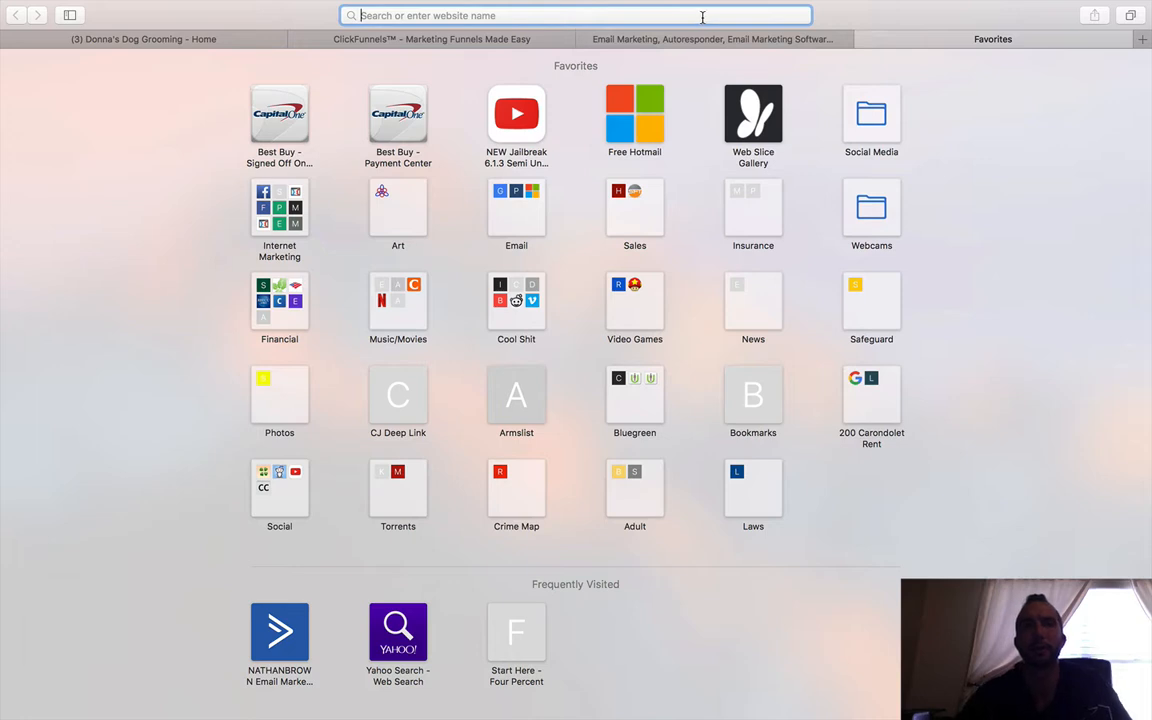
pyautogui.press('super+v')
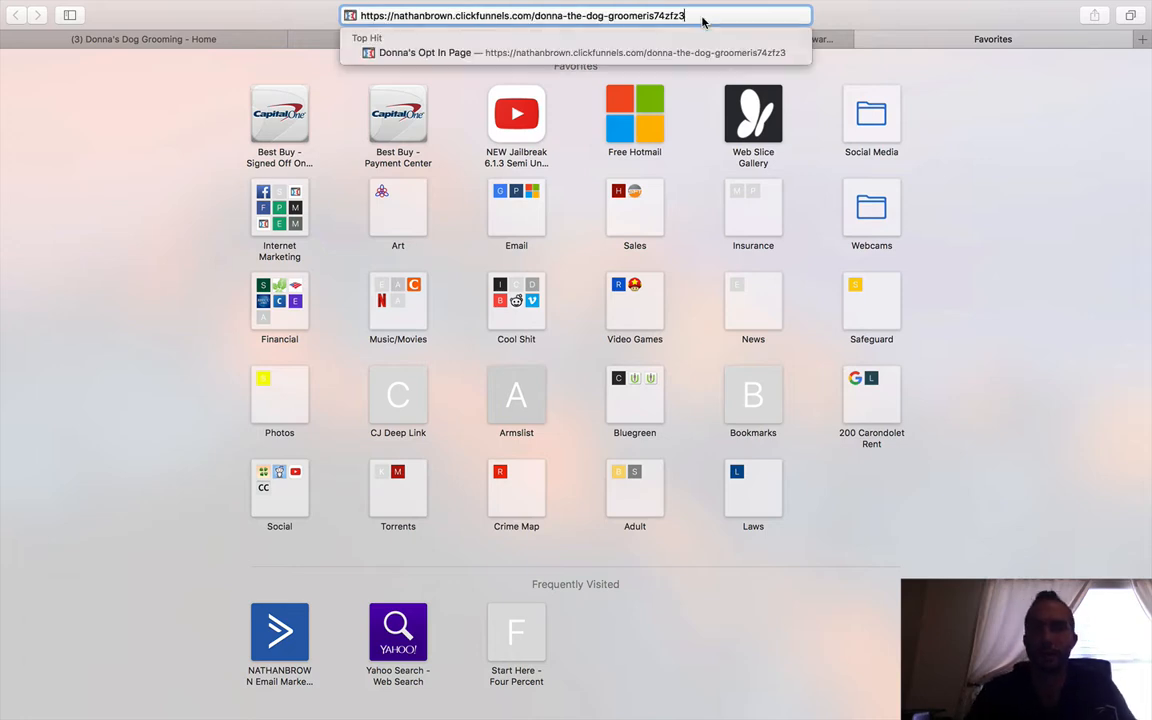
pyautogui.press('Return')
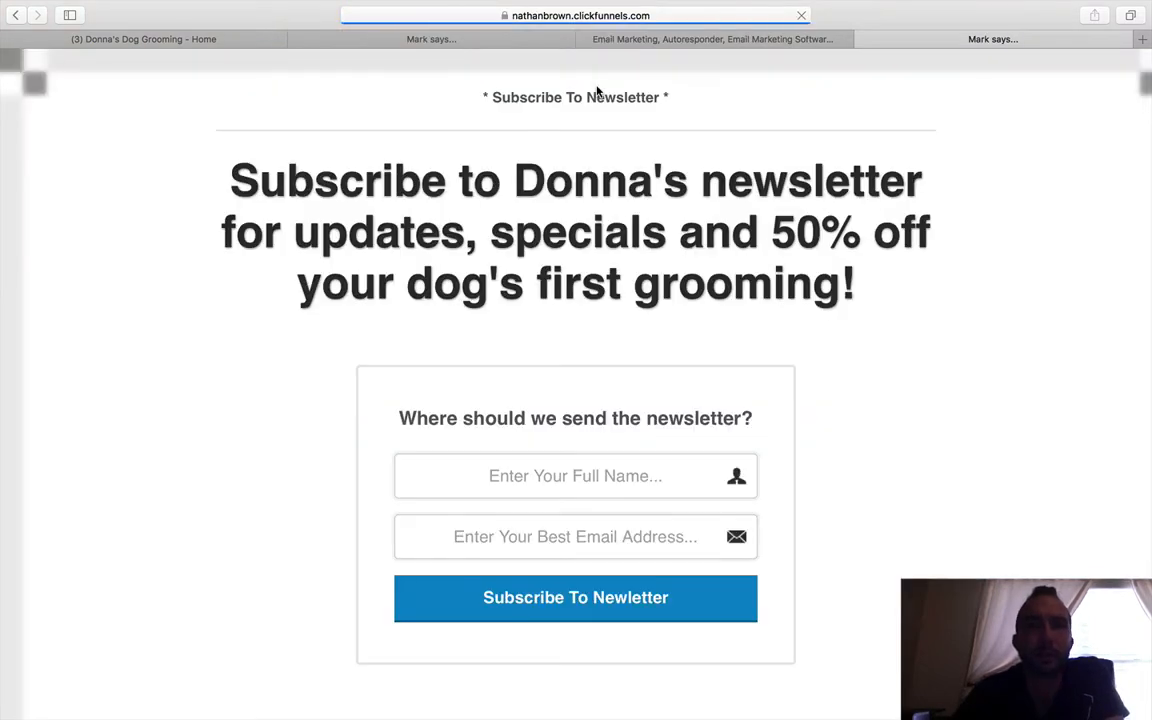
# - Submit the live opt-in form with the subscriber's name and e-mail address filled in to subscribe to the newsletter
pyautogui.scroll(-5, 247, 397)
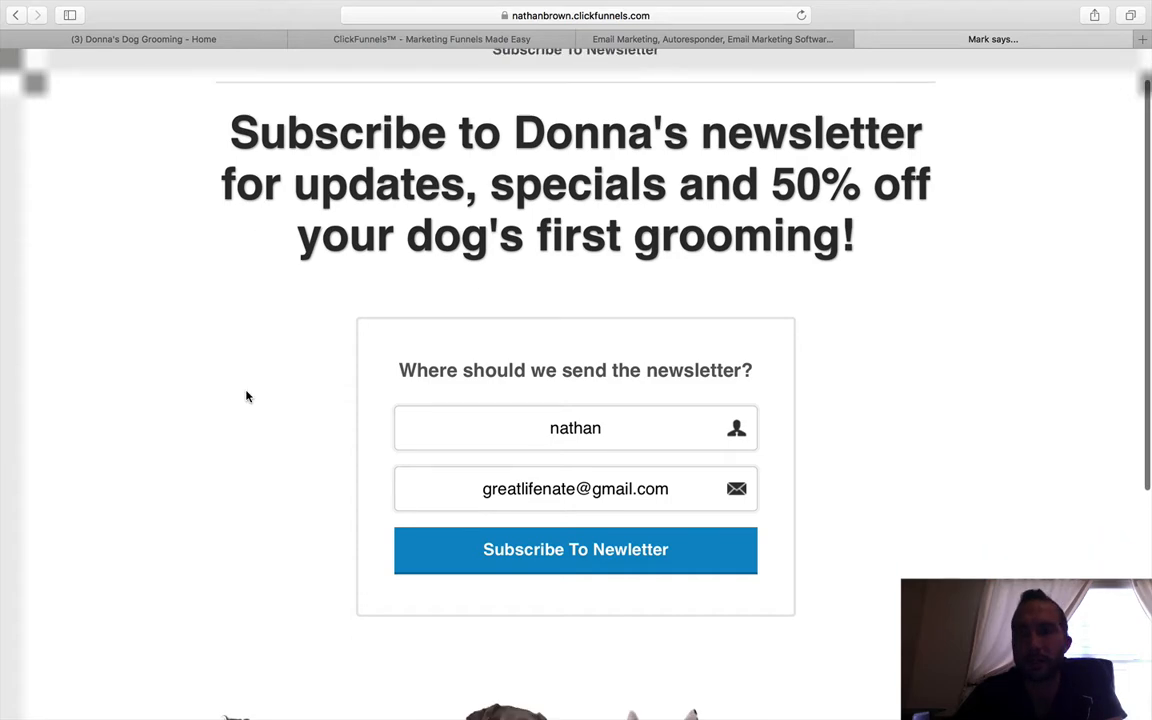
pyautogui.scroll(5, 247, 397)
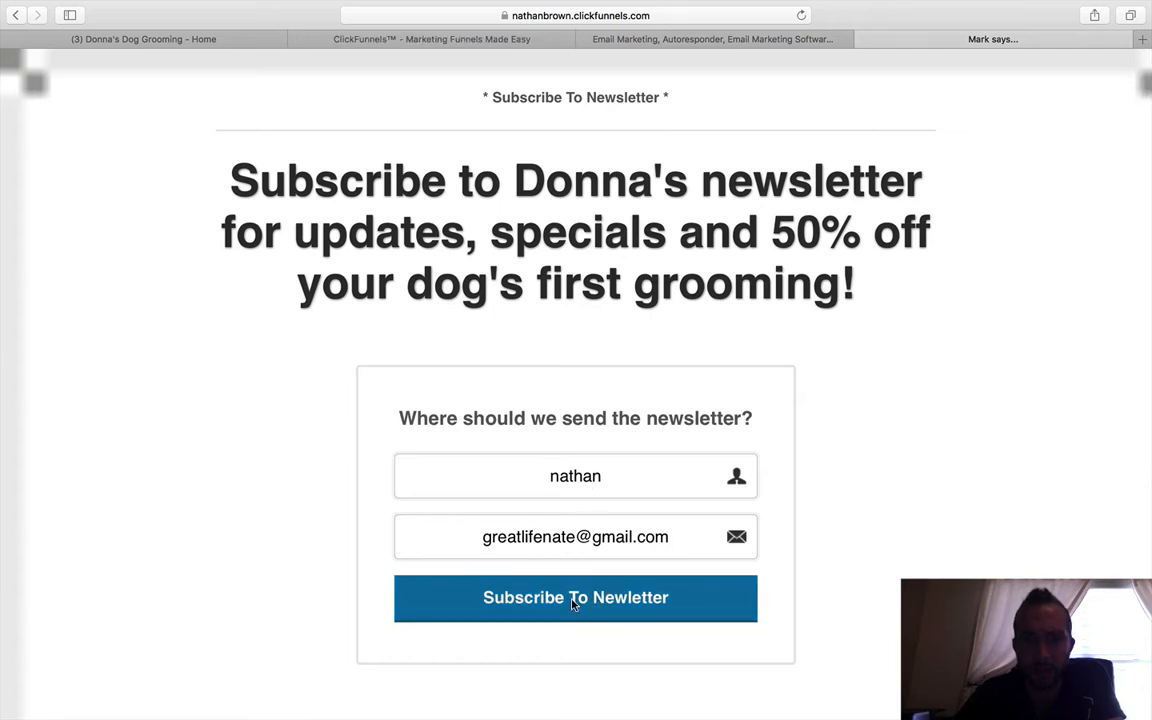
pyautogui.click(574, 605)
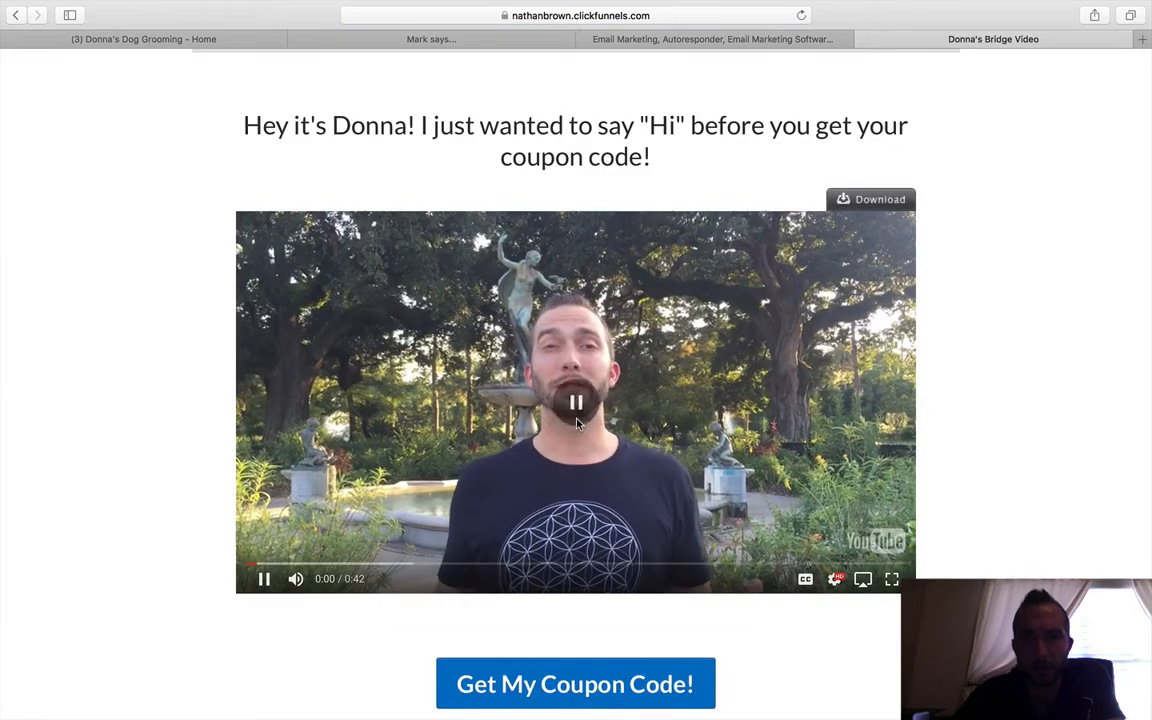
# - Pause the video on Donna's bridge page and continue to the page with the coupon code
pyautogui.click(576, 422)
pyautogui.scroll(-1, 600, 660)
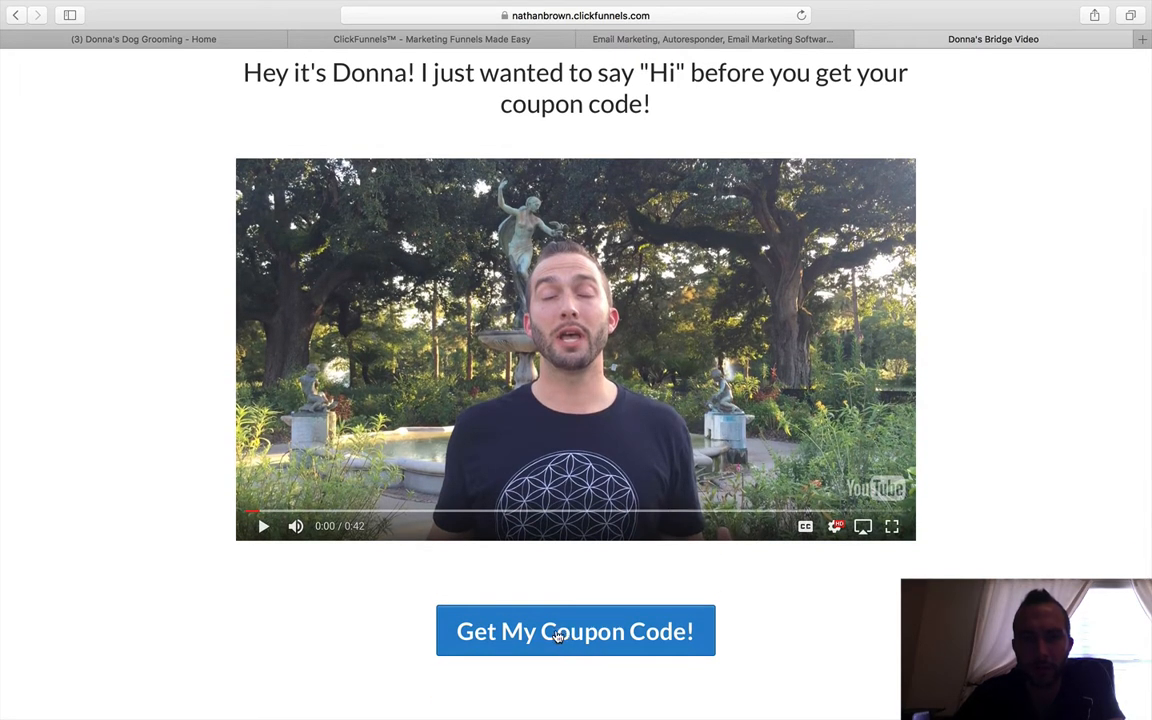
pyautogui.click(558, 636)
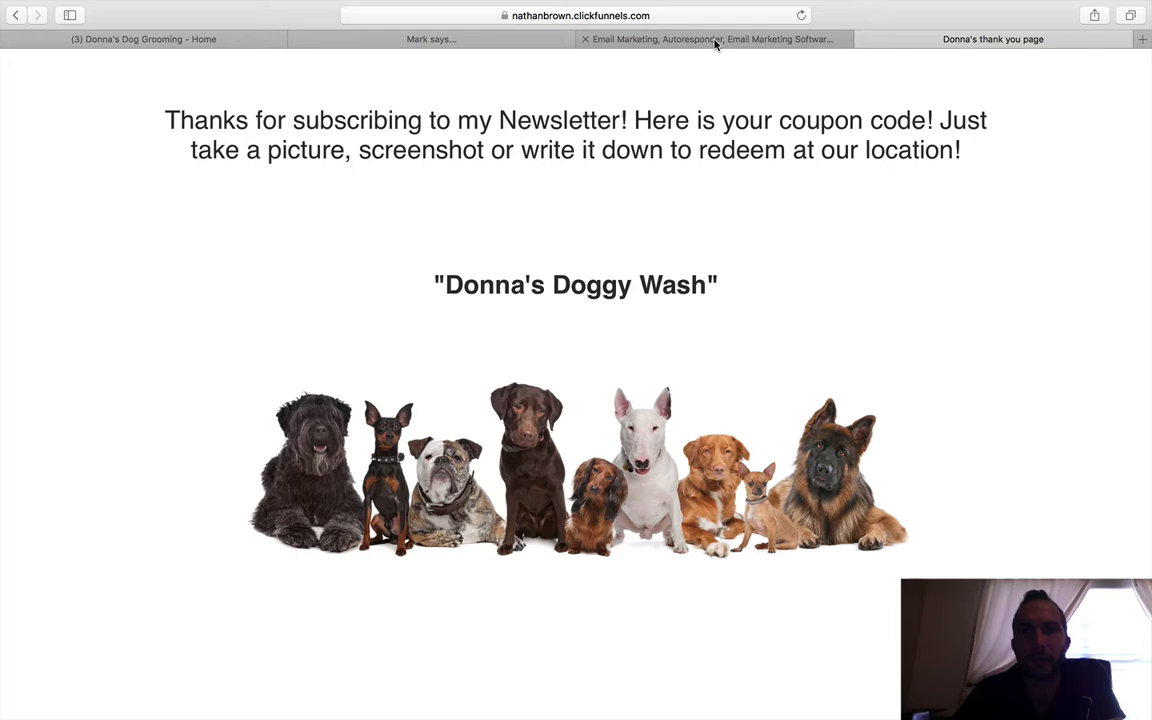
# - Check the day 0 autoresponder's summary in GetResponse and open the gmail.com inbox in a new browser tab
pyautogui.click(768, 38)
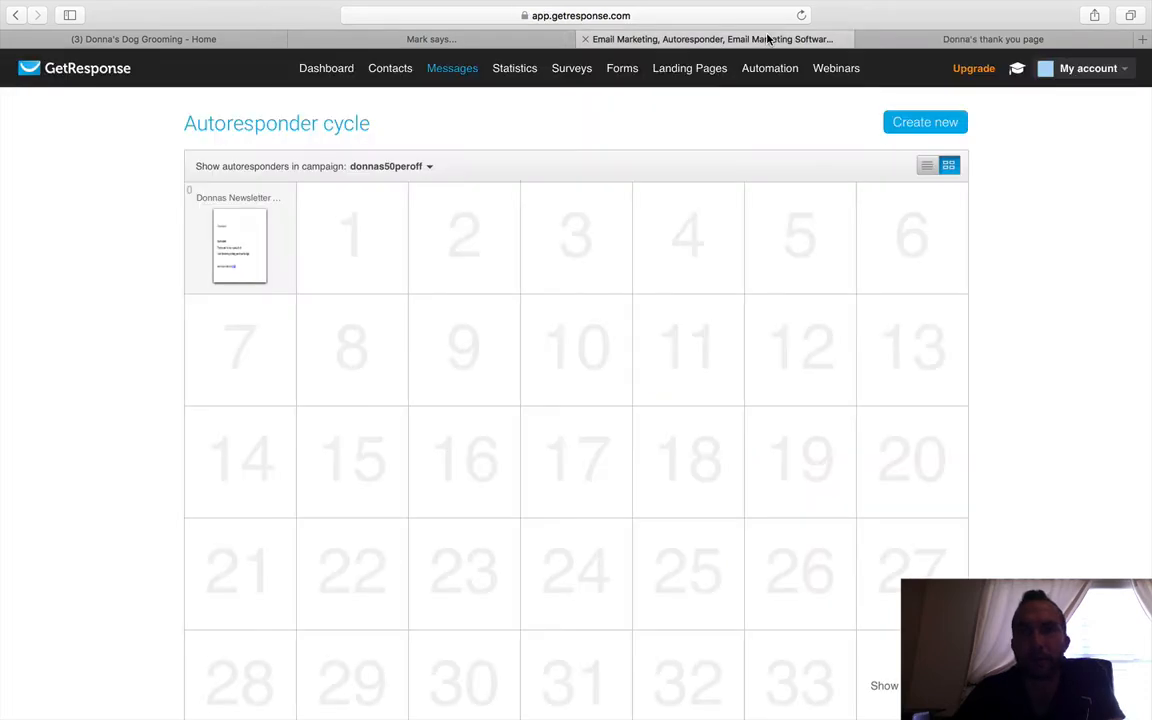
pyautogui.moveTo(242, 238)
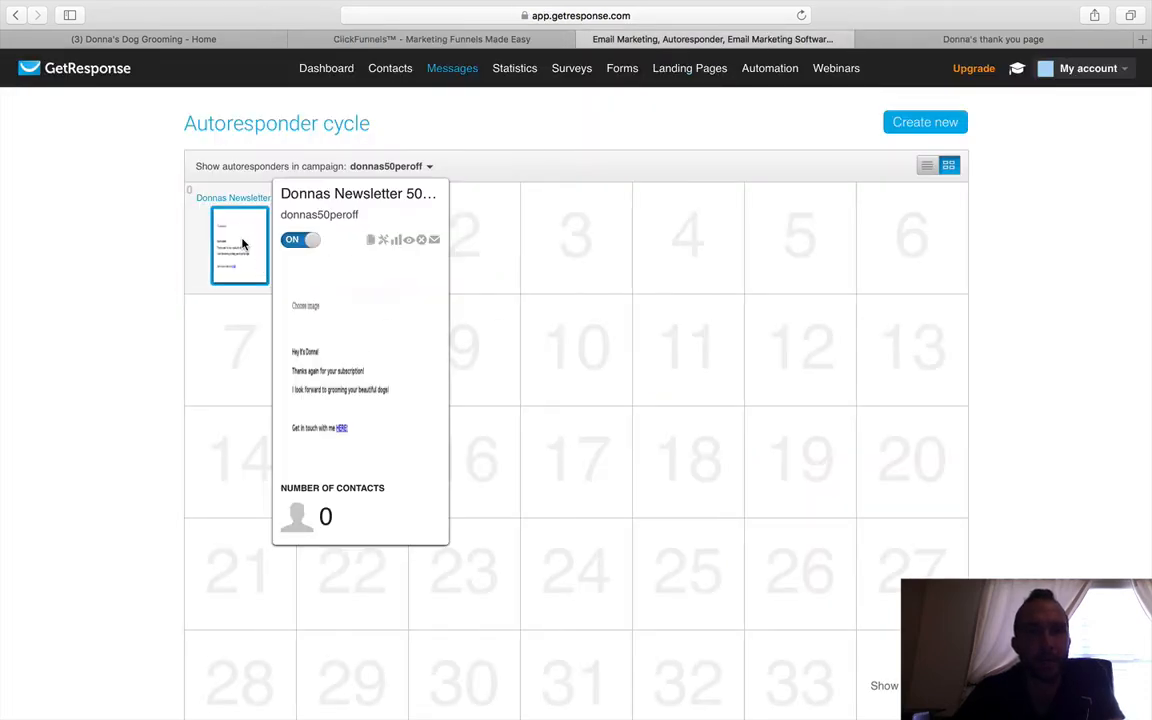
pyautogui.click(1142, 39)
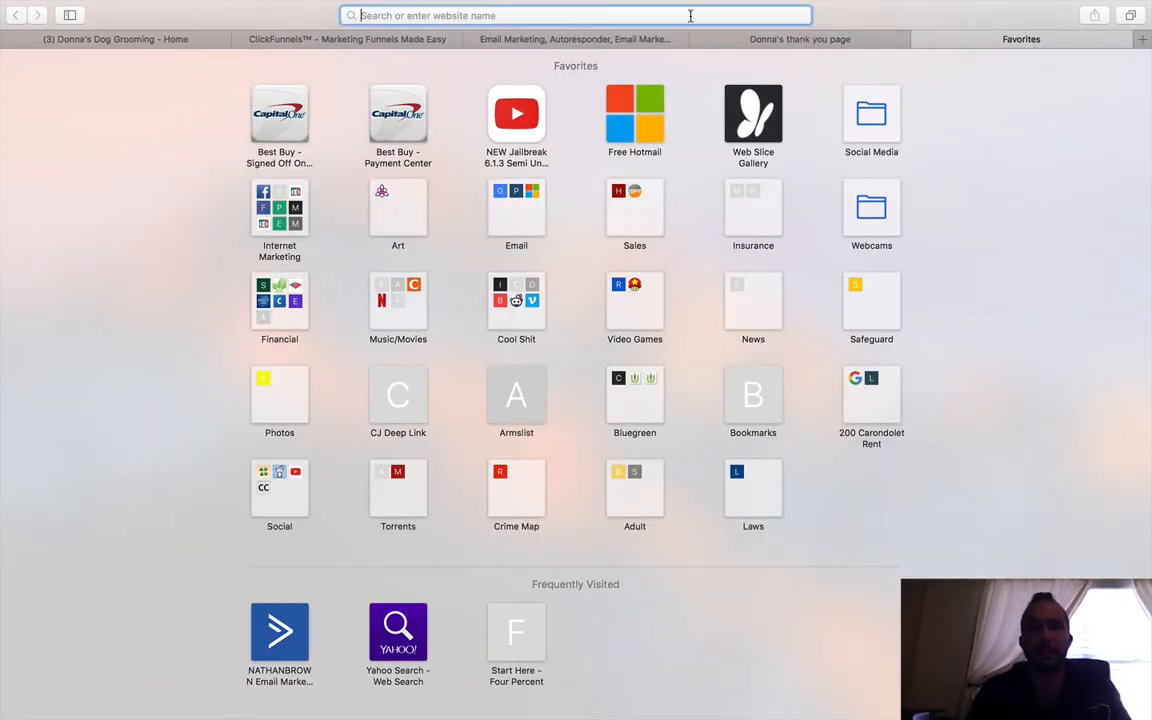
pyautogui.write('gmail.com')
pyautogui.press('Return')
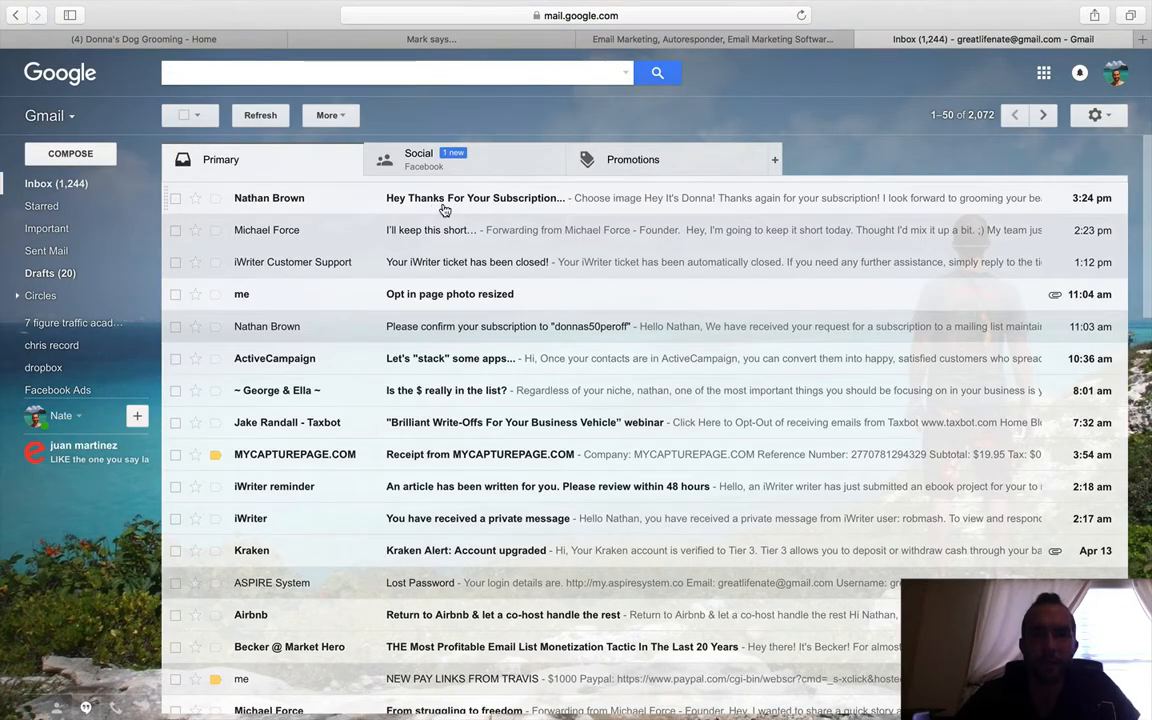
# - Open the "Hey Thanks For Your Subscription..." email in the inbox and look through its whole message
pyautogui.click(470, 203)
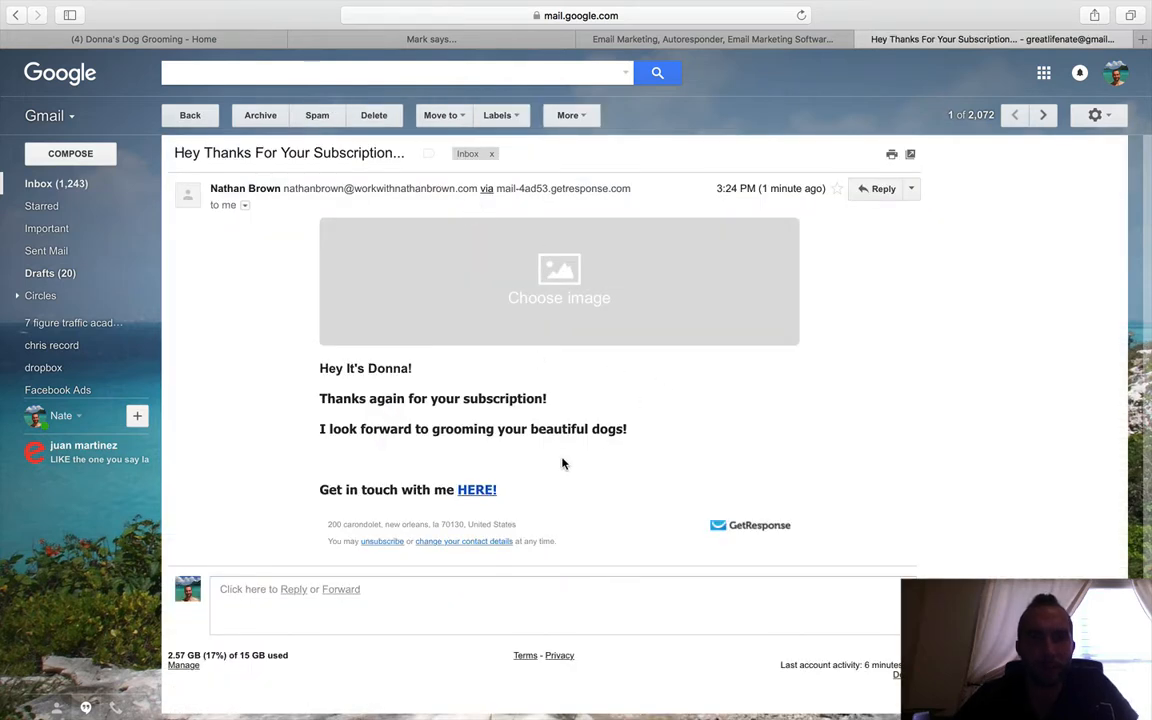
pyautogui.scroll(-2, 562, 463)
pyautogui.scroll(2, 519, 311)
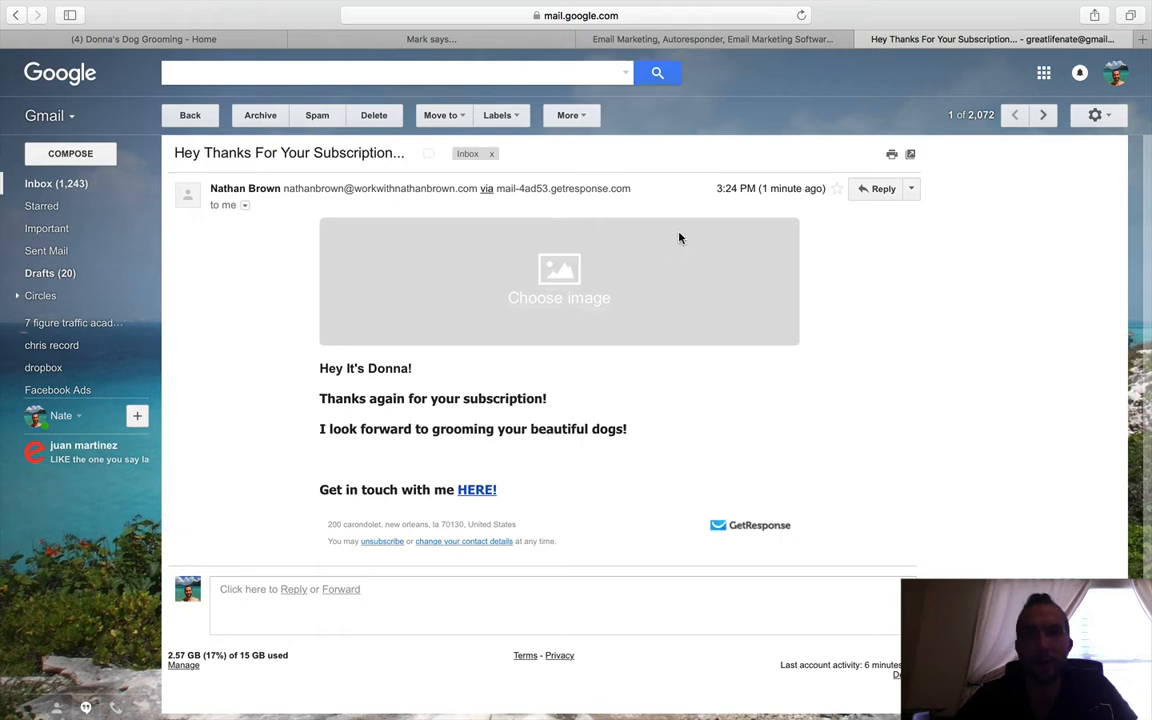
# - Look over the GetResponse dashboard, the newsletter opt-in page in ClickFunnels and the Donna's Dog Grooming Facebook page
pyautogui.click(652, 40)
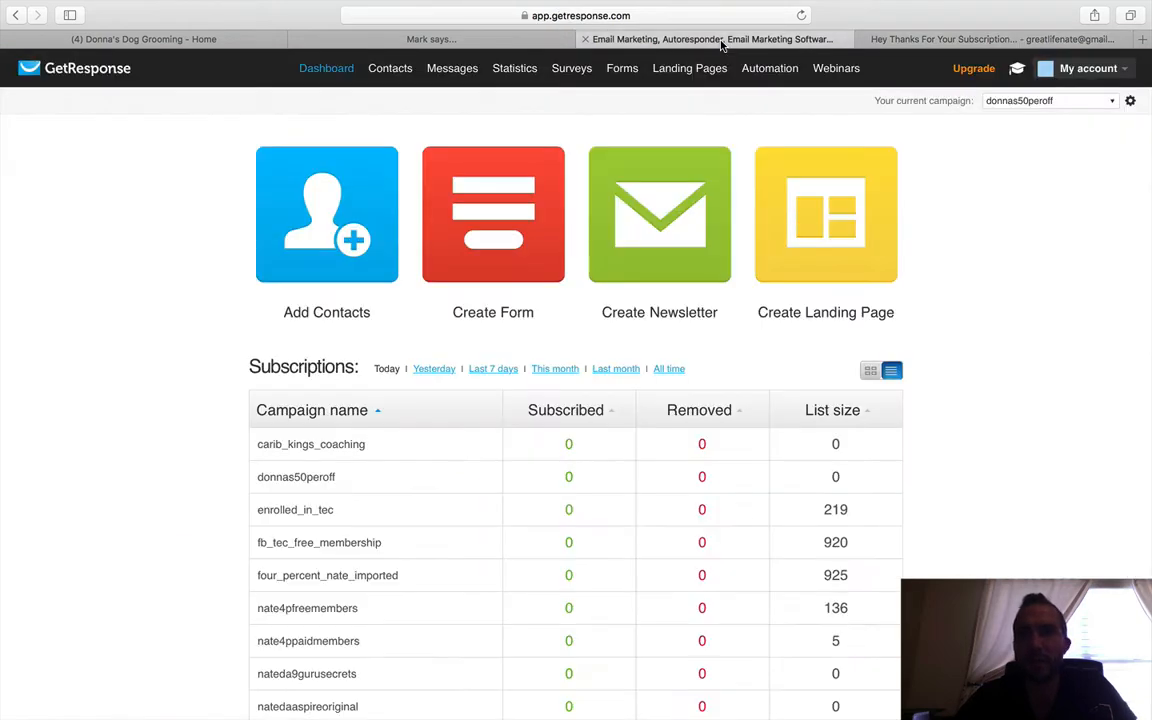
pyautogui.click(443, 42)
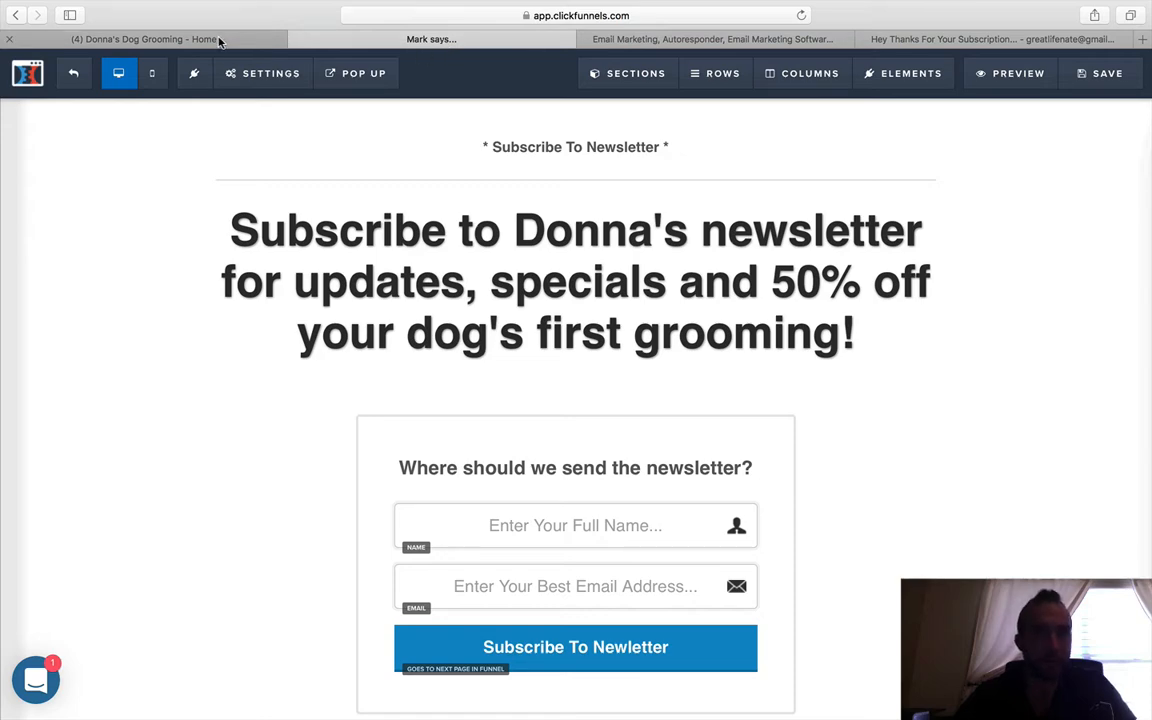
pyautogui.click(176, 40)
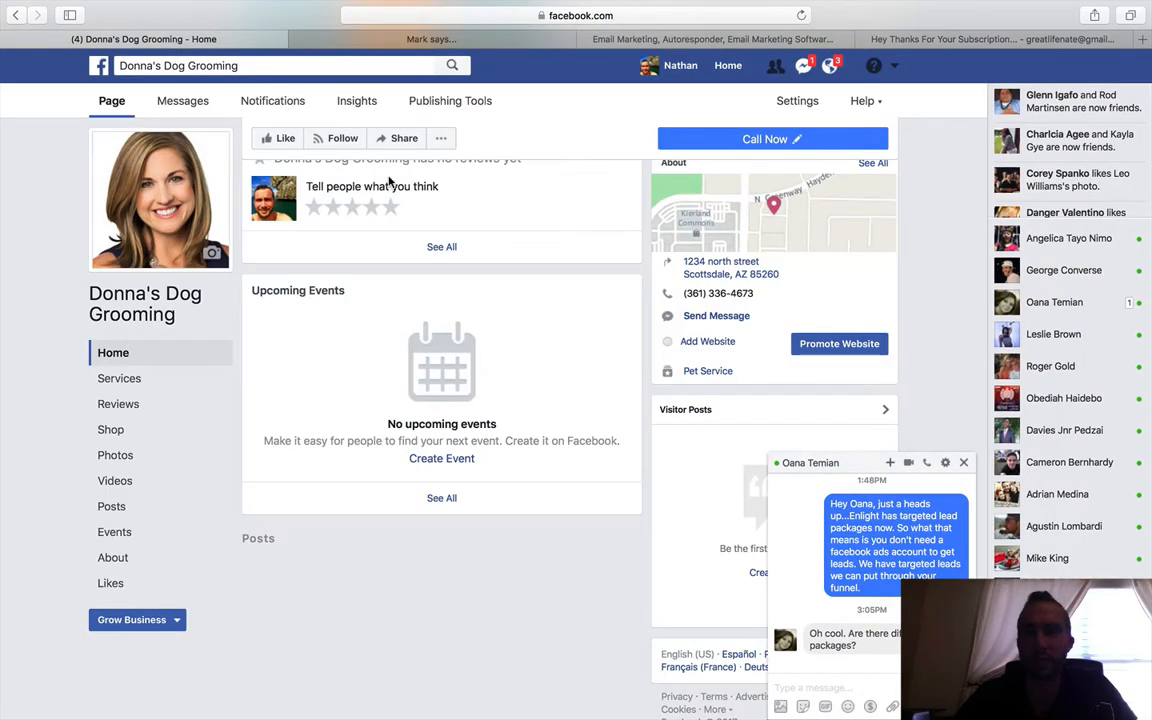
pyautogui.scroll(5, 508, 281)
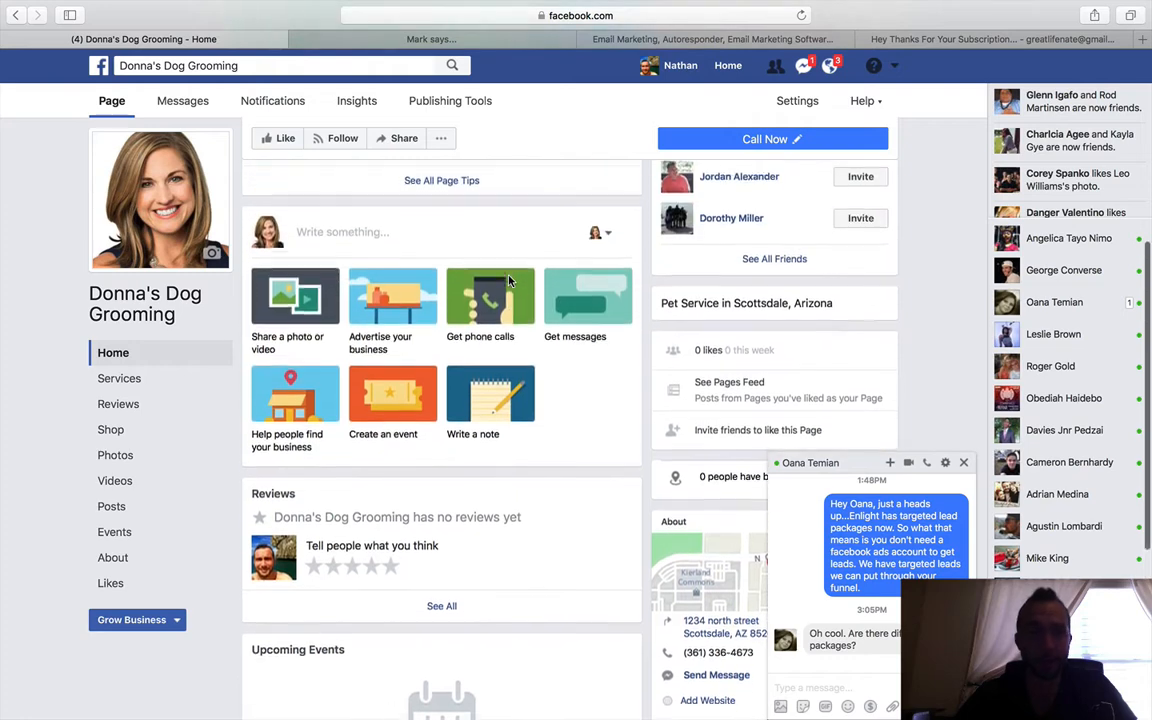
# - Go back to the newsletter opt-in page in ClickFunnels and exit its editor to the funnel's Optin step overview
pyautogui.click(460, 40)
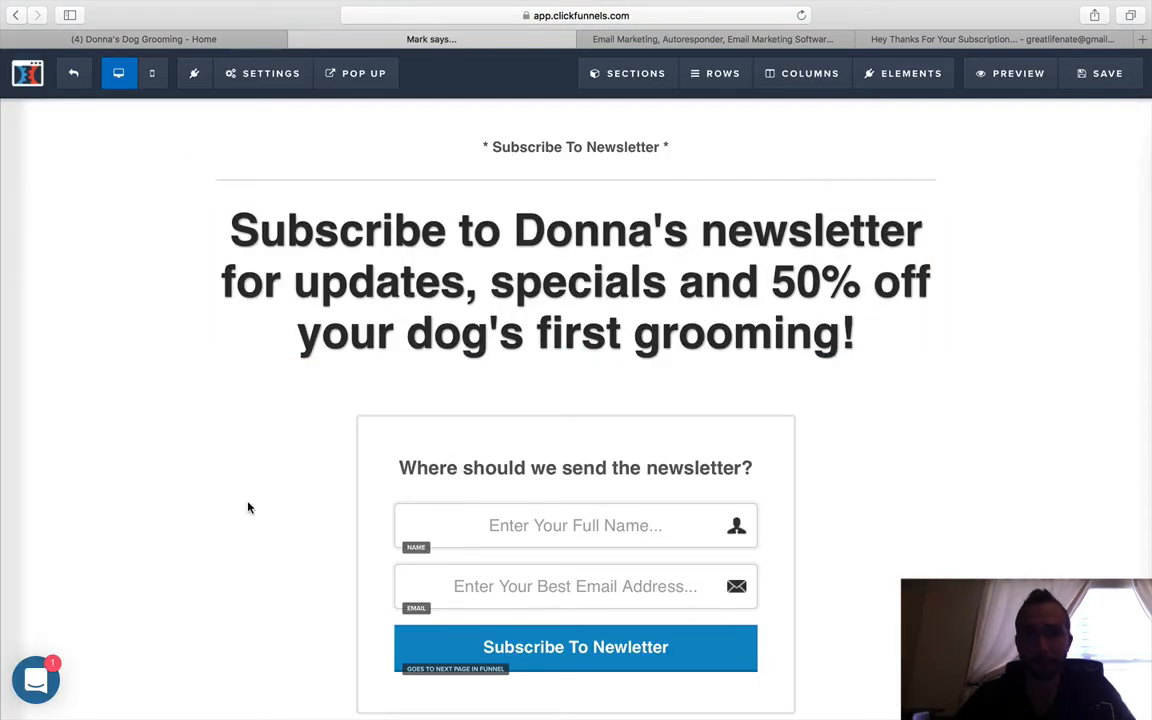
pyautogui.scroll(-2, 249, 508)
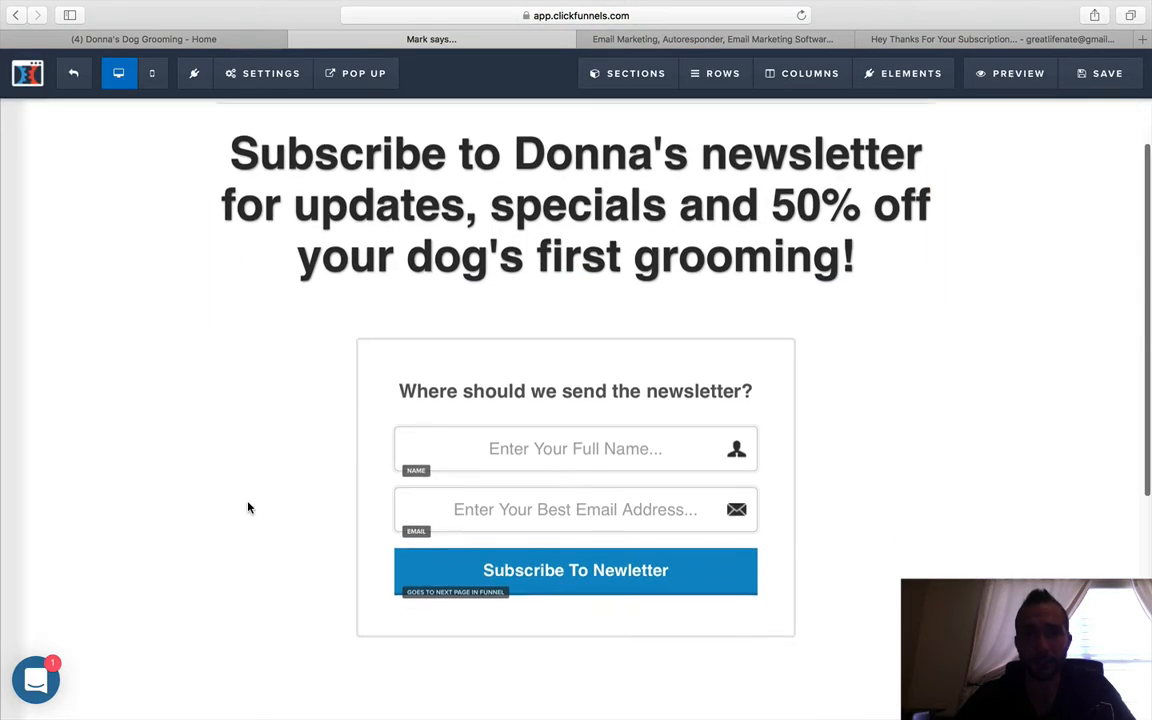
pyautogui.click(74, 80)
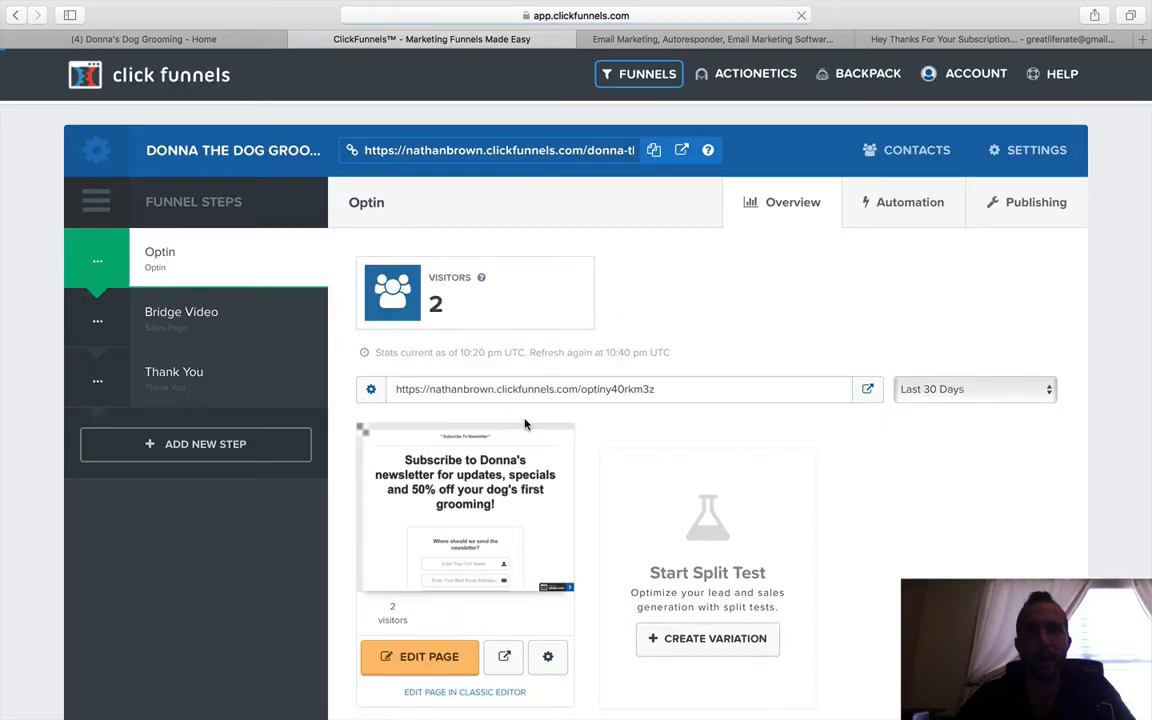
# - Reload the GetResponse dashboard and show today's subscriptions as a campaign list to check the donnas50peroff sign-ups
pyautogui.click(713, 40)
pyautogui.moveTo(450, 74)
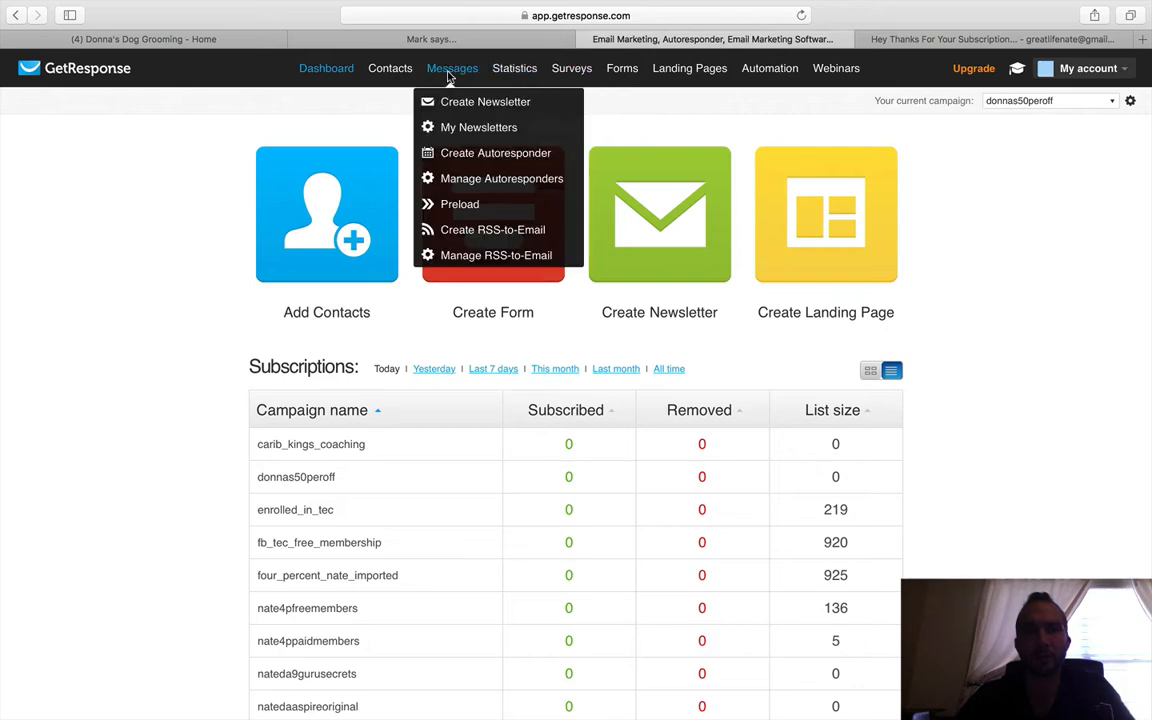
pyautogui.click(341, 71)
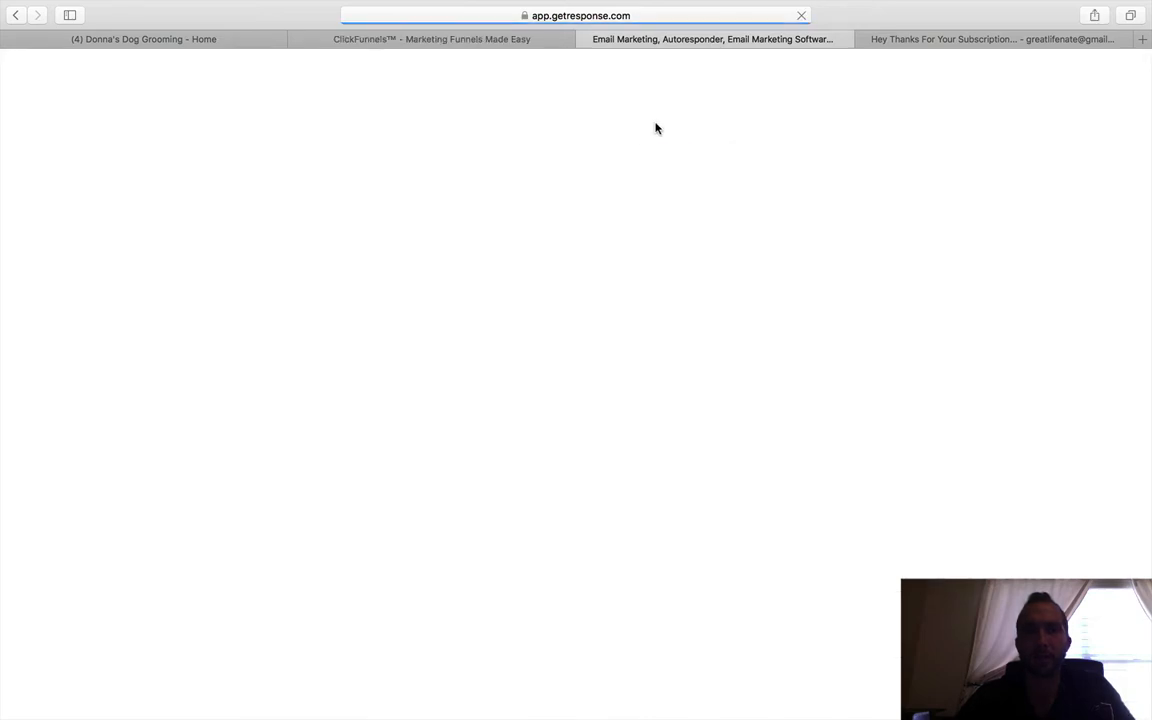
pyautogui.scroll(-1, 741, 291)
pyautogui.scroll(-3, 741, 291)
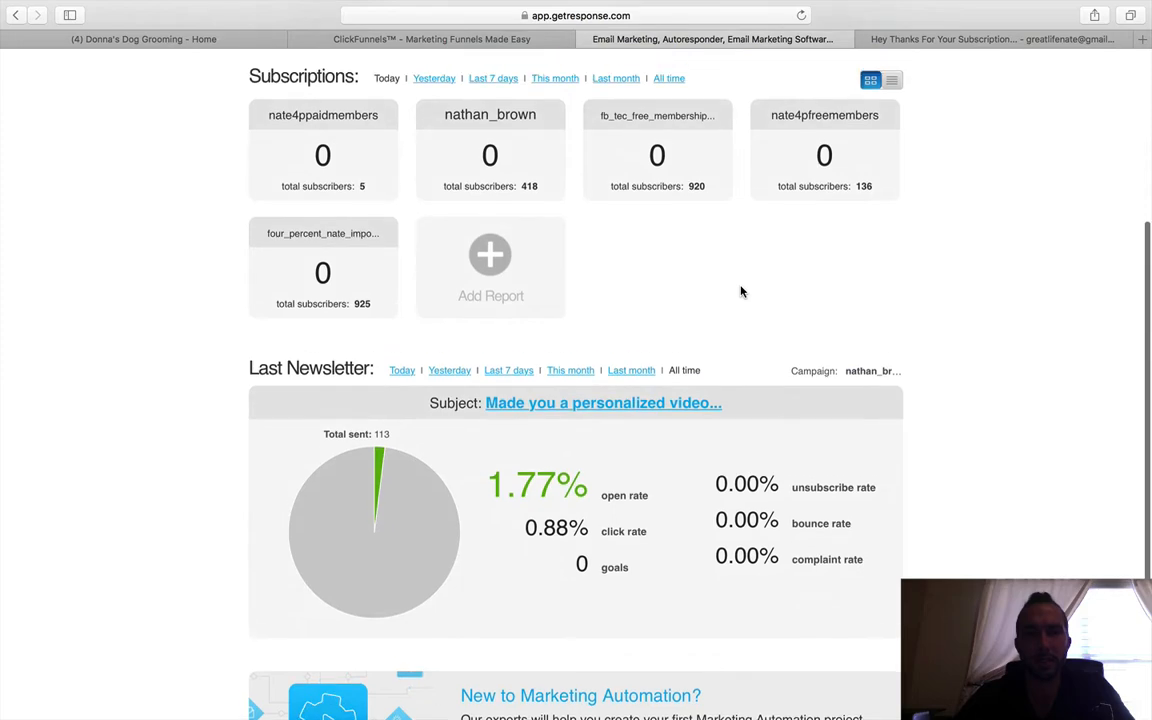
pyautogui.scroll(4, 741, 291)
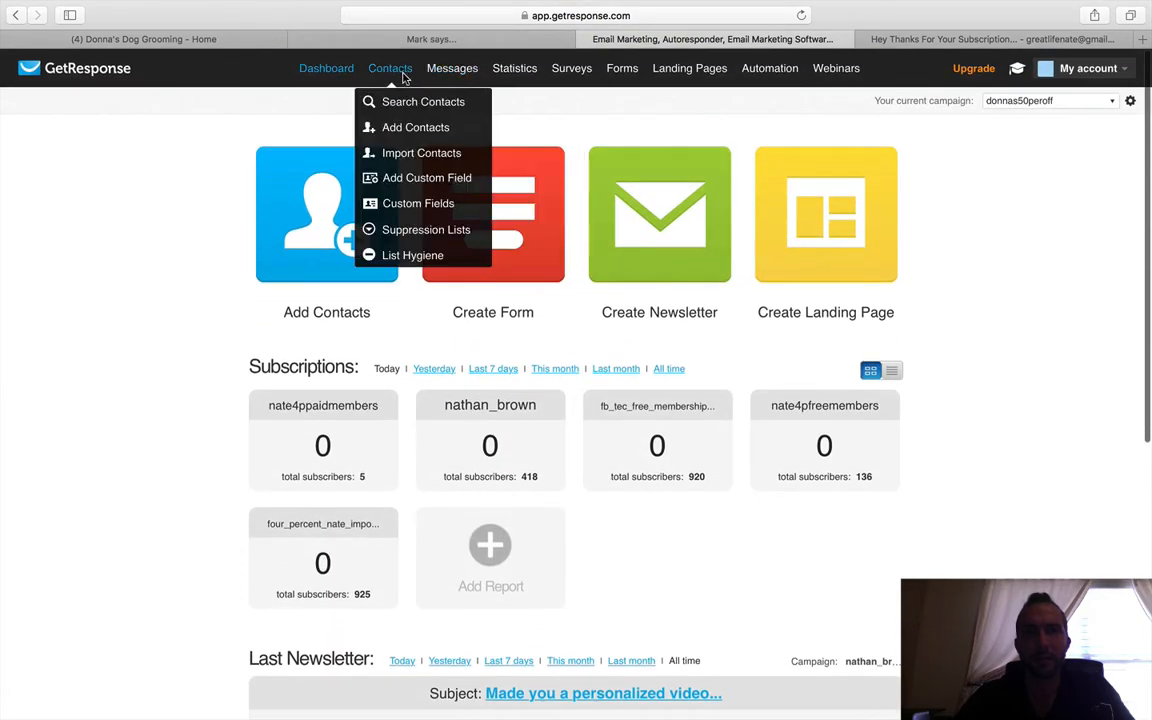
pyautogui.moveTo(452, 70)
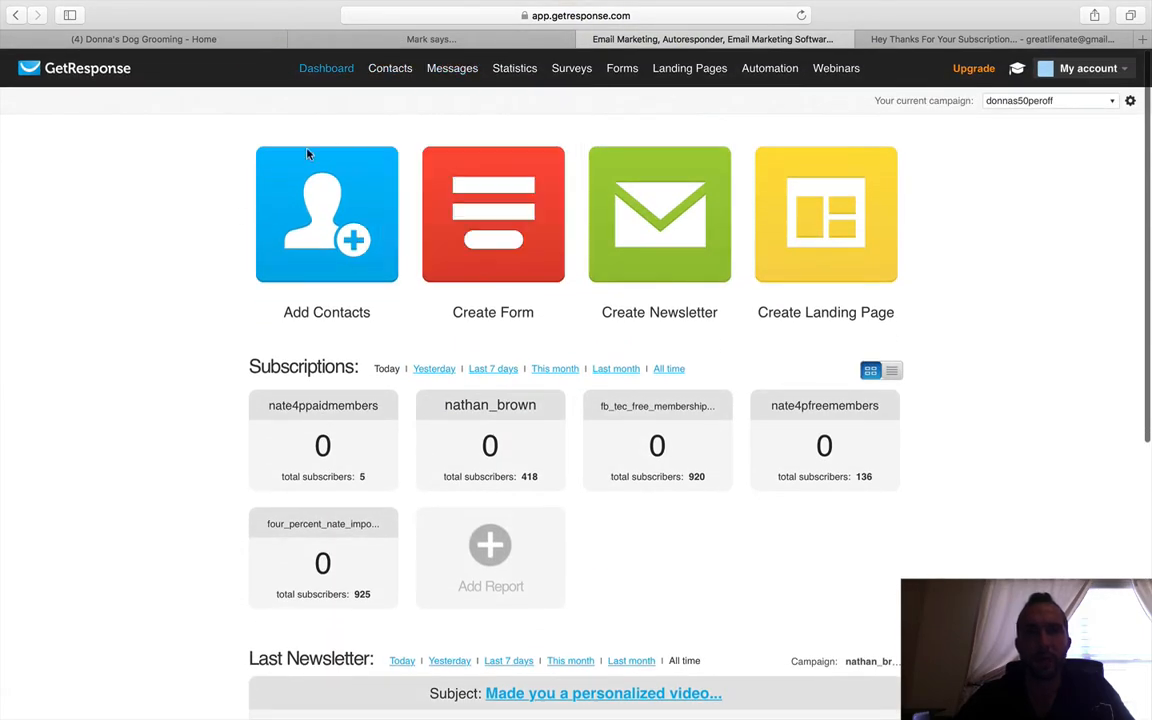
pyautogui.click(892, 372)
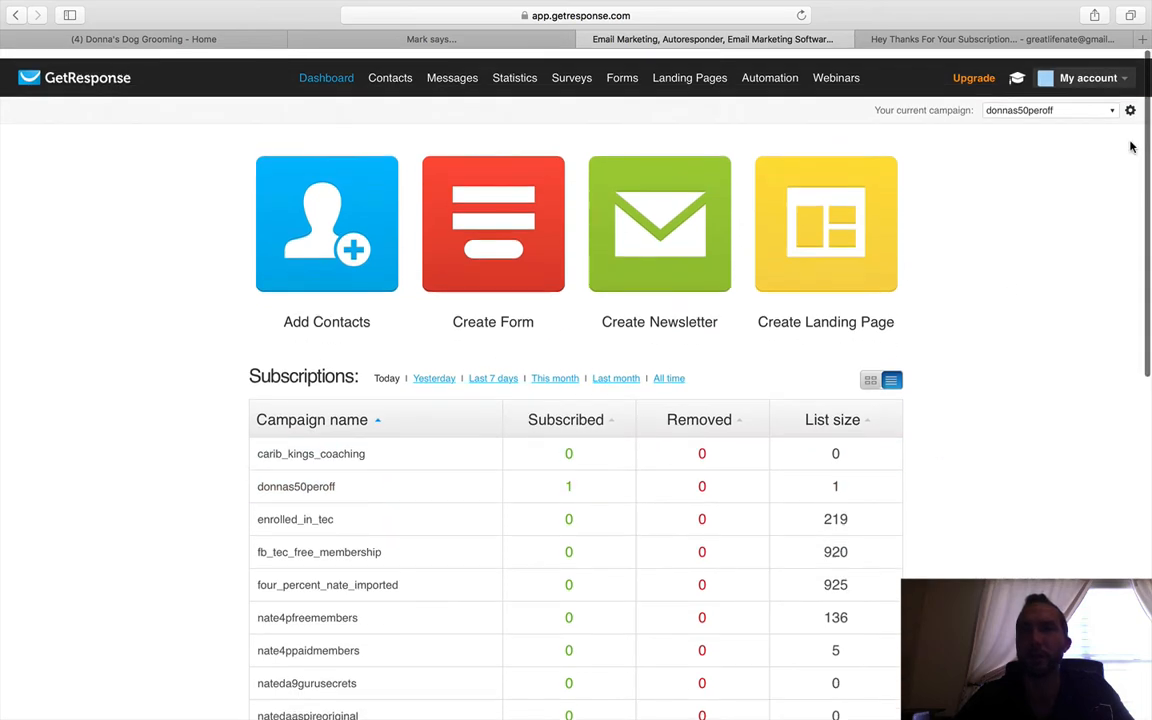
# - Return to the "Hey Thanks For Your Subscription..." email in Gmail and close its browser tab
pyautogui.click(1100, 72)
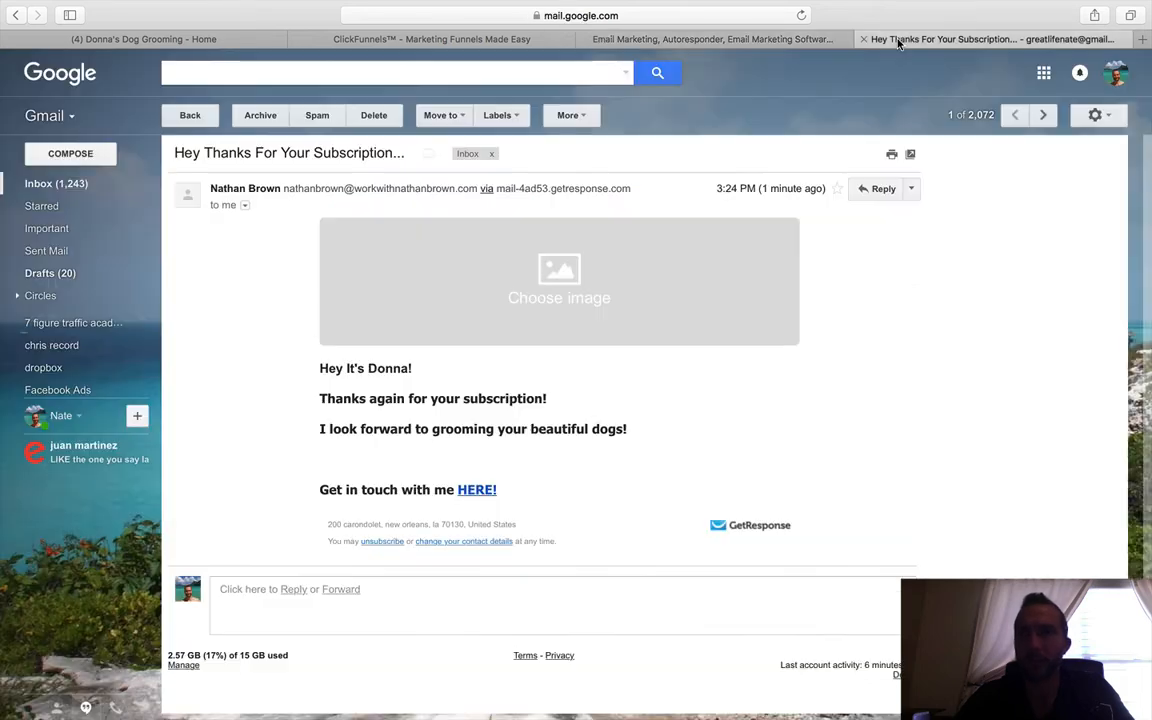
pyautogui.click(890, 39)
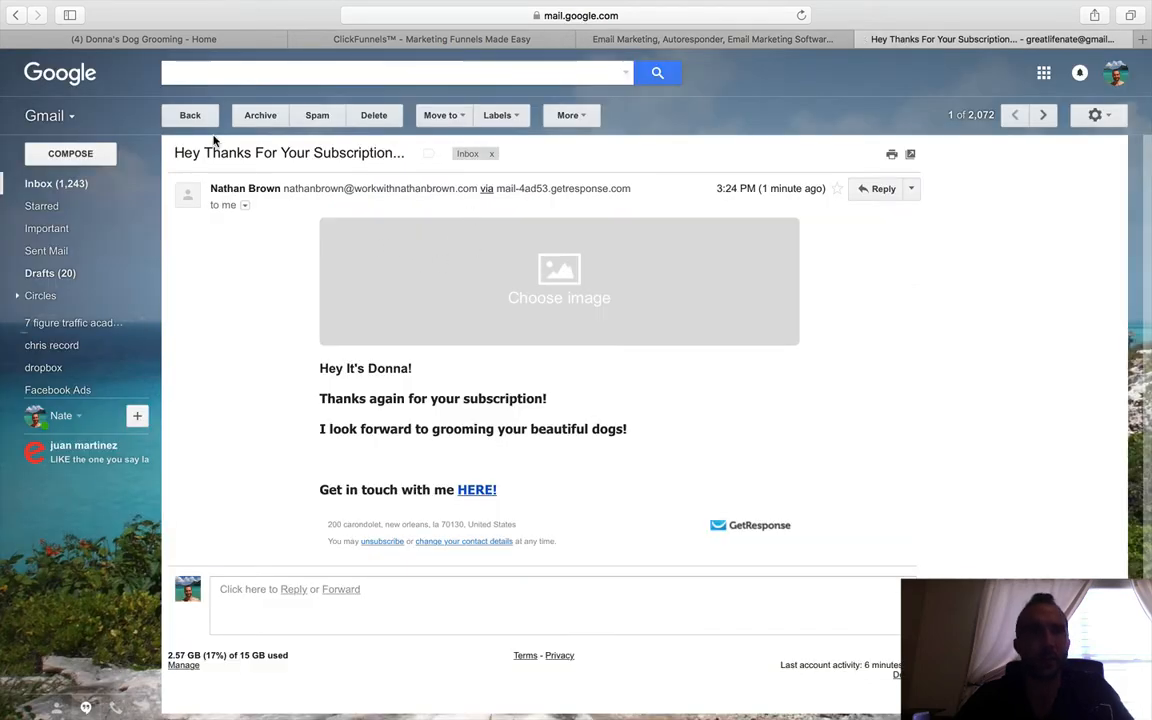
pyautogui.press('super+w')
pyautogui.click(215, 40)
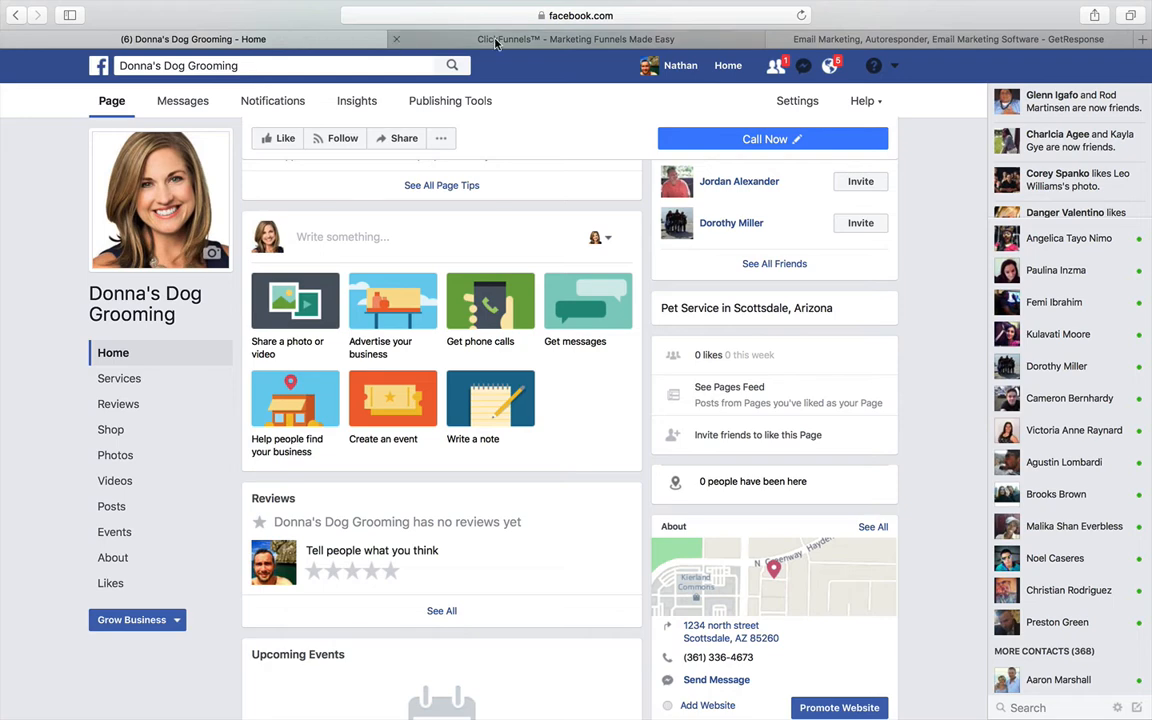
pyautogui.click(563, 41)
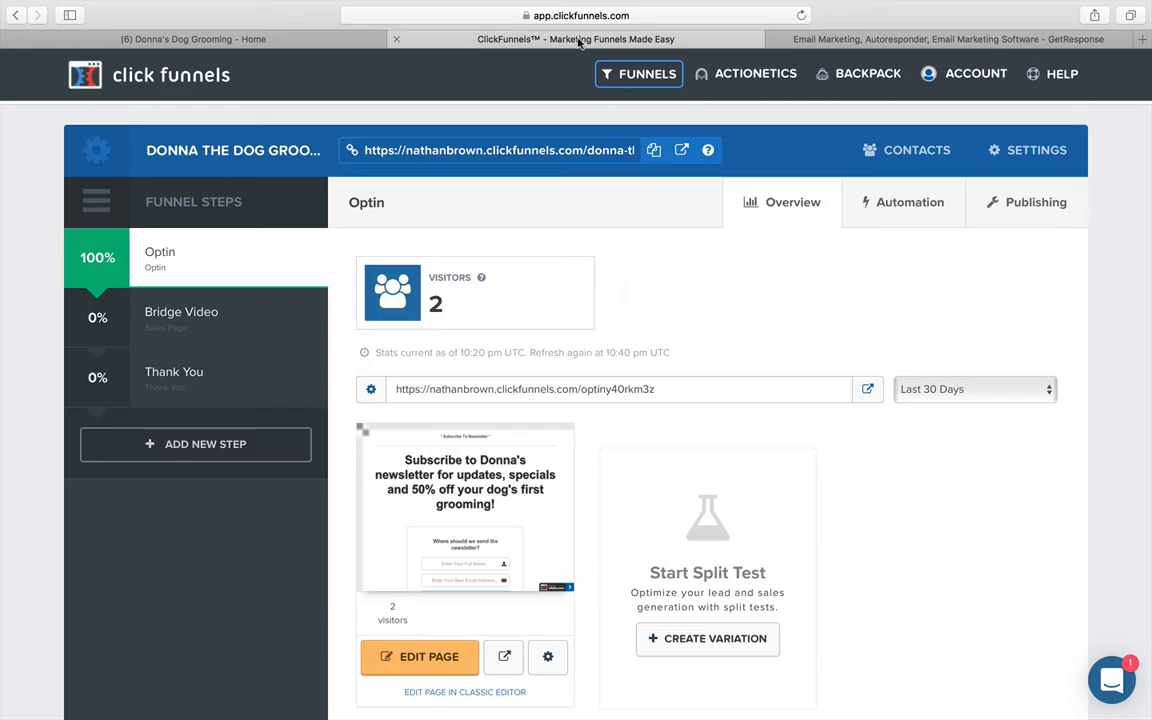
pyautogui.click(843, 40)
pyautogui.click(641, 44)
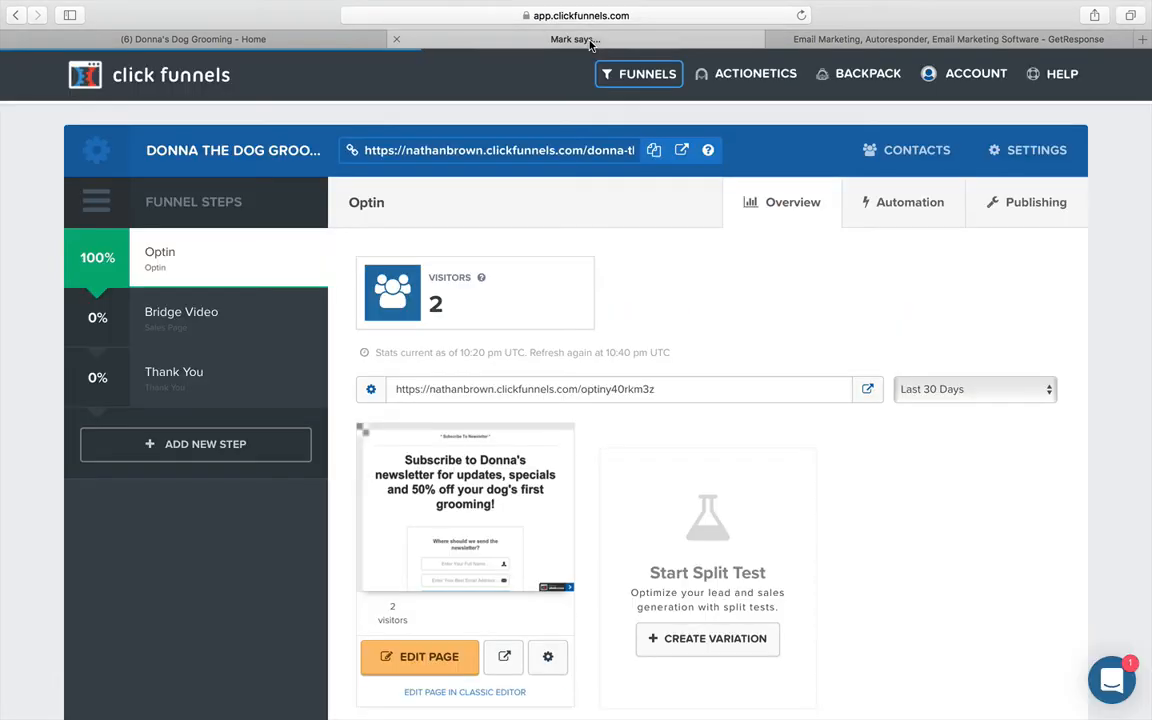
pyautogui.click(265, 46)
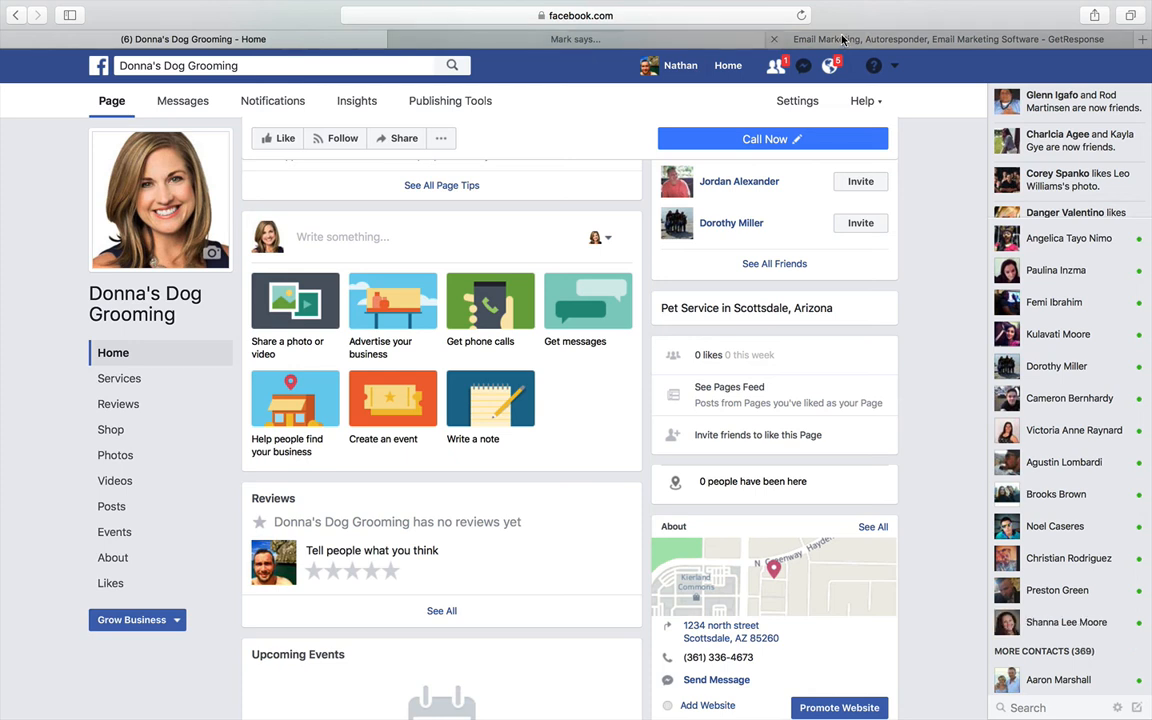
pyautogui.click(738, 10)
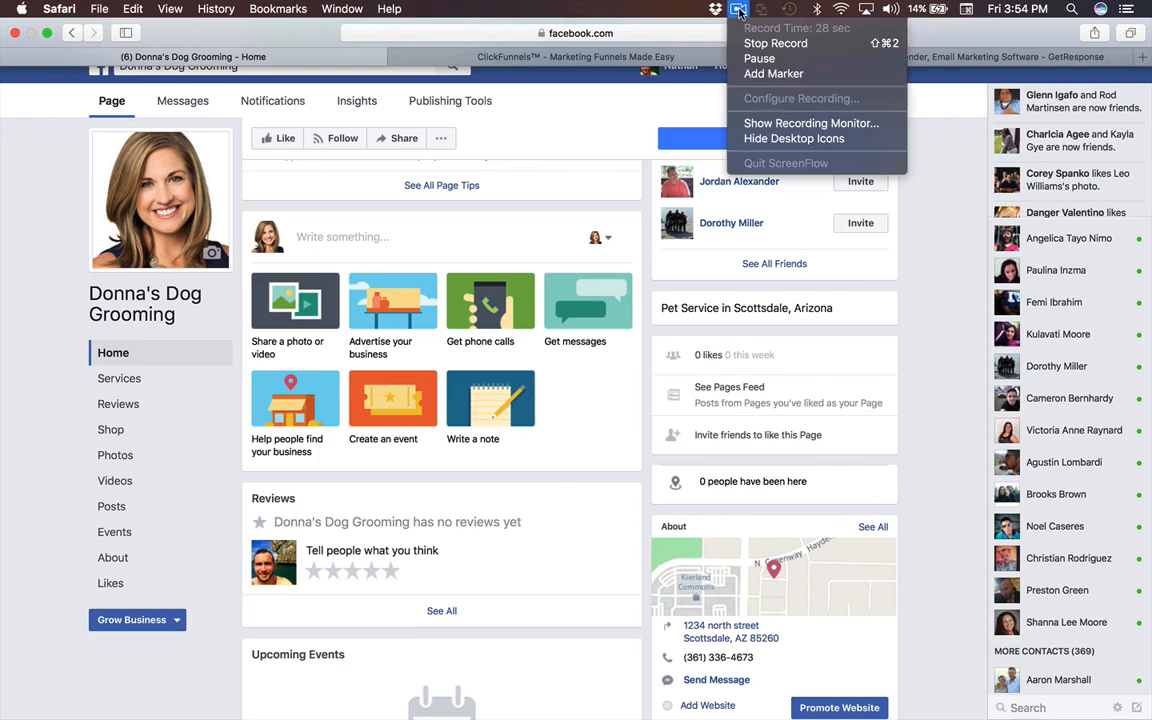